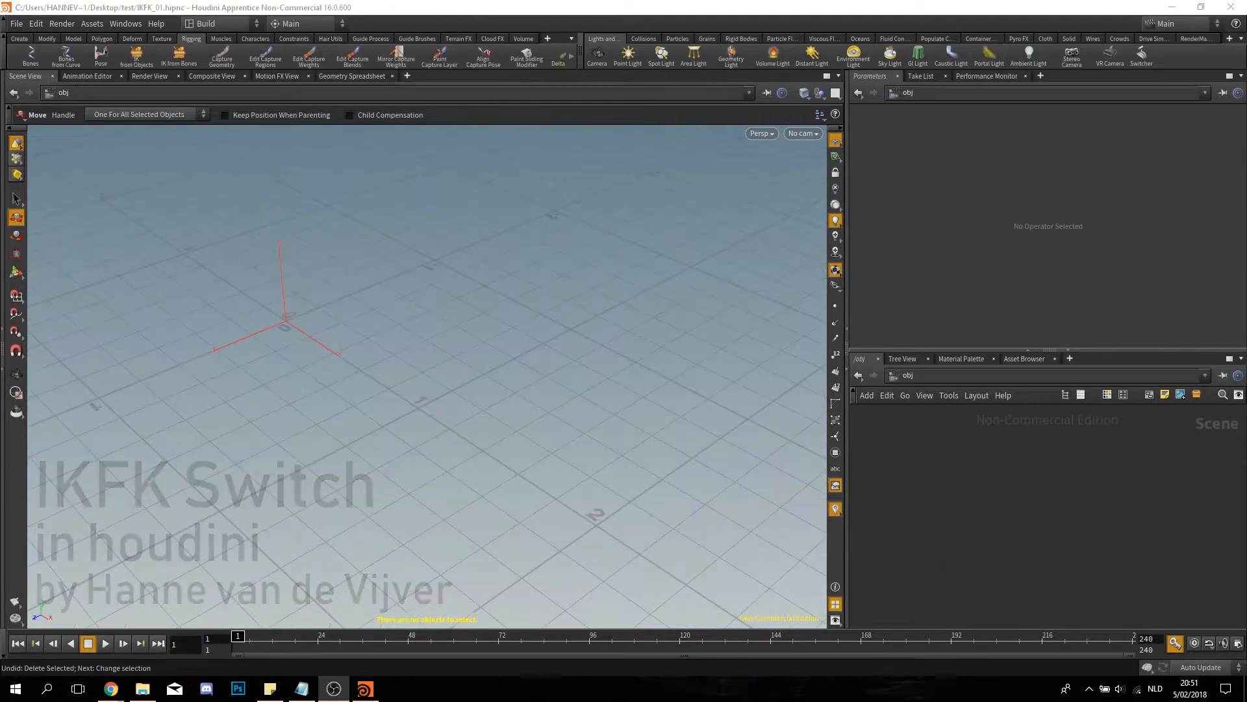
# Step: Draw a two-bone chain with No Kinematics in the top view, starting at the origin and bending at the middle joint
pyautogui.click(31, 56)
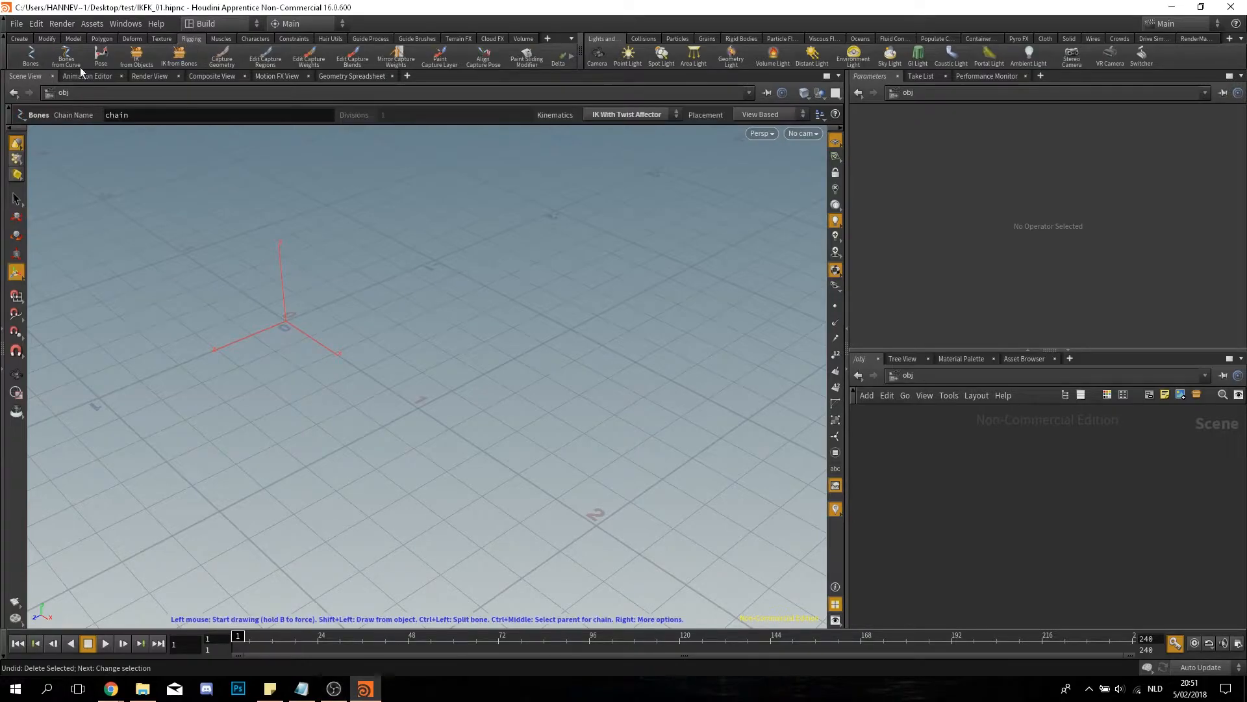
pyautogui.click(677, 116)
pyautogui.click(630, 129)
pyautogui.hotkey('space', '2')
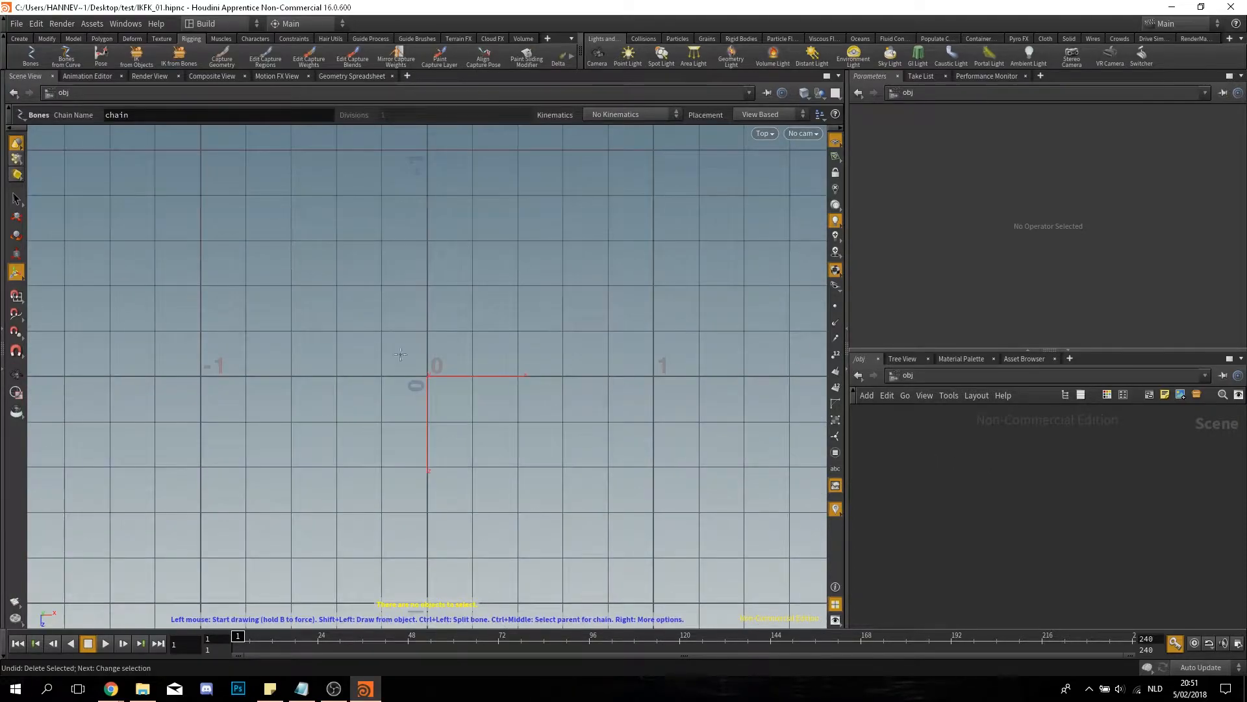
pyautogui.click(429, 376)
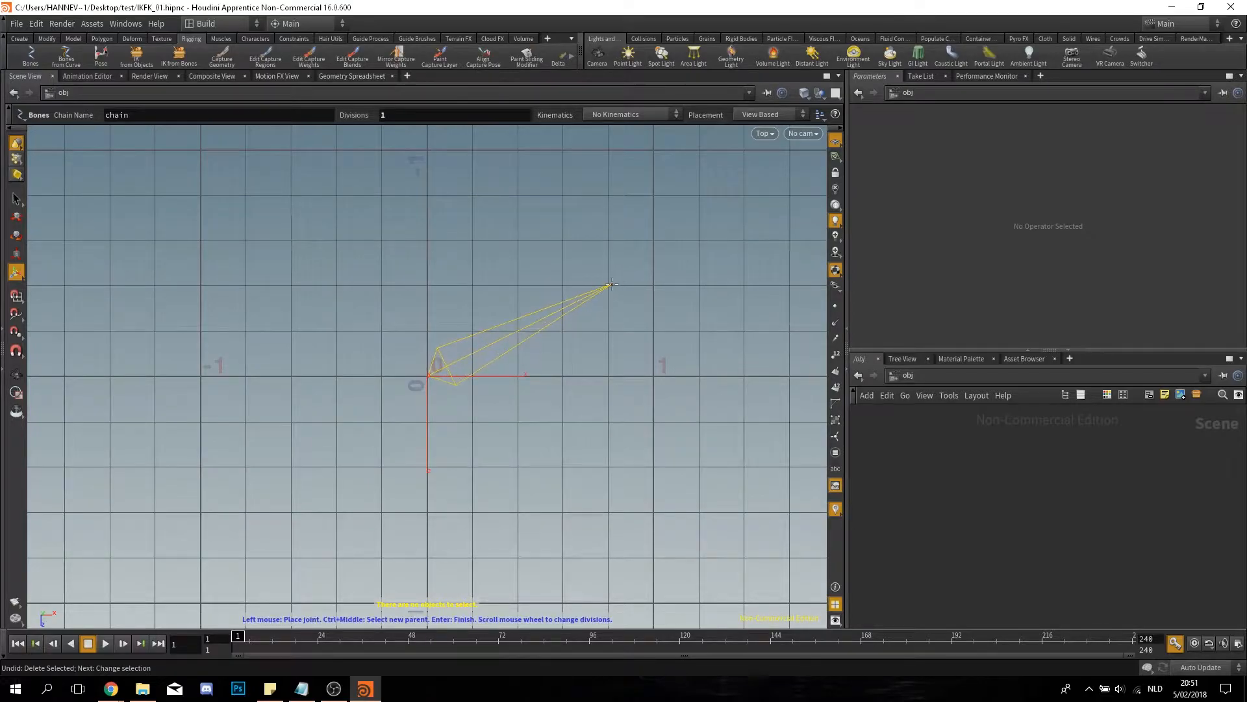
pyautogui.click(612, 284)
pyautogui.click(746, 376)
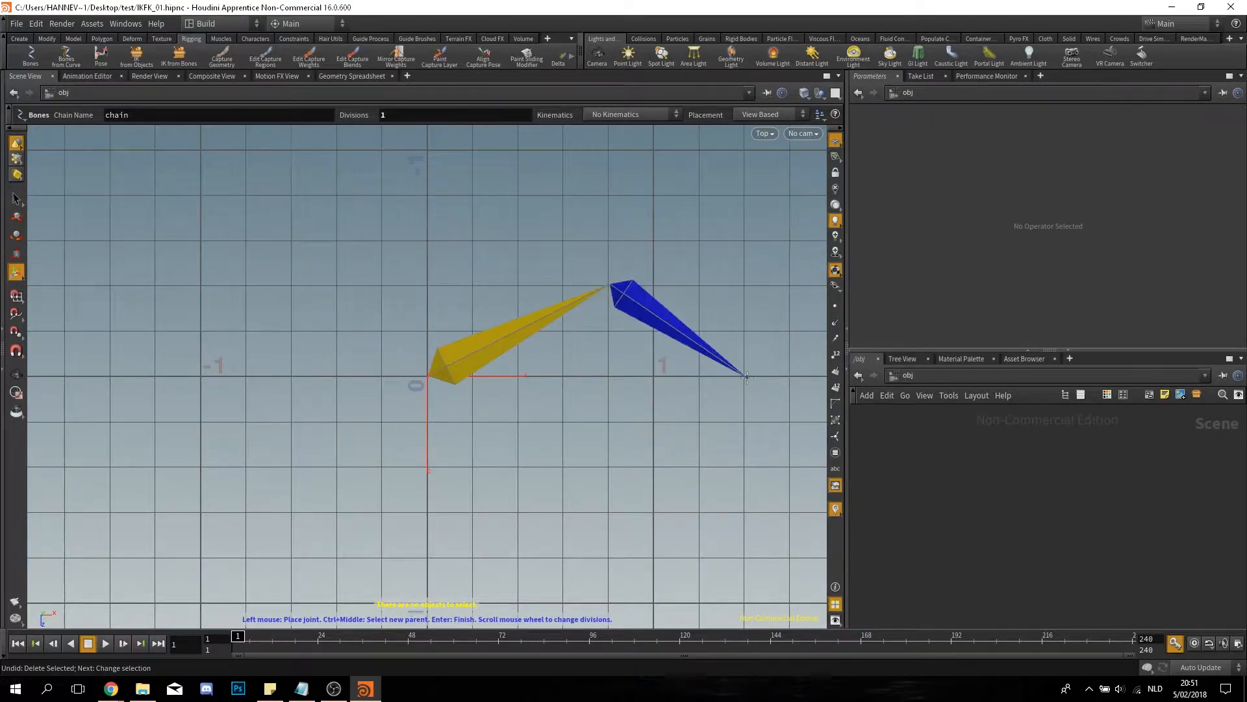
pyautogui.rightClick(746, 375)
pyautogui.click(770, 402)
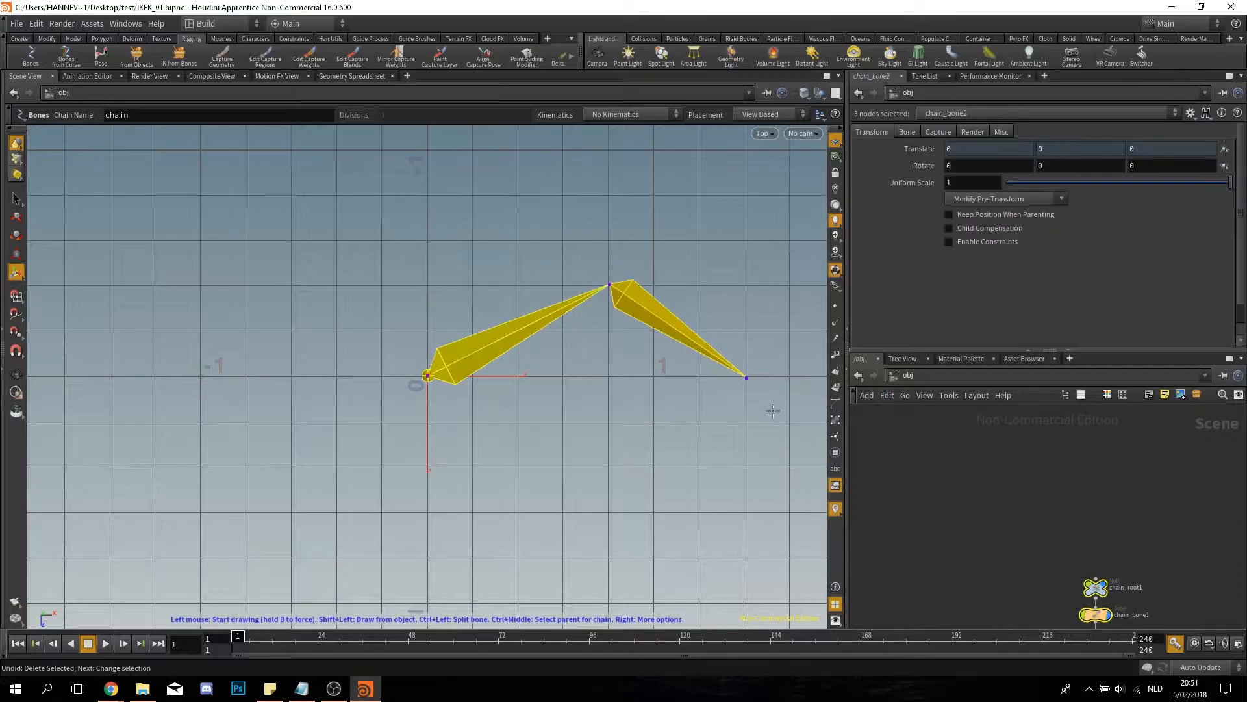
# Step: Delete the chain_root1 null and duplicate the two-bone chain twice, placing the copies beside the original
pyautogui.moveTo(1018, 573); pyautogui.dragTo(989, 466, button='middle')
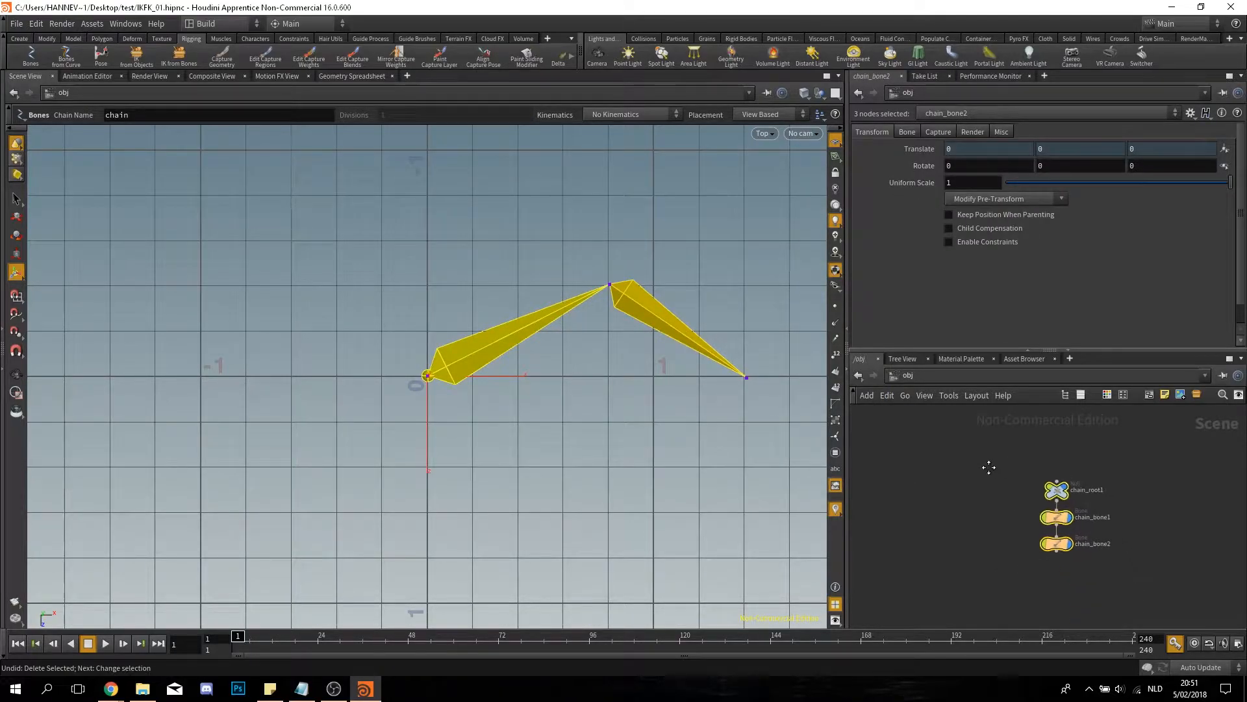
pyautogui.moveTo(1012, 444); pyautogui.dragTo(1078, 493)
pyautogui.press('Delete')
pyautogui.moveTo(1098, 571); pyautogui.dragTo(1110, 466)
# Step: Rename the first pair of bones together with the suffix _BIND, removing the trailing digits
pyautogui.moveTo(962, 514); pyautogui.dragTo(907, 460)
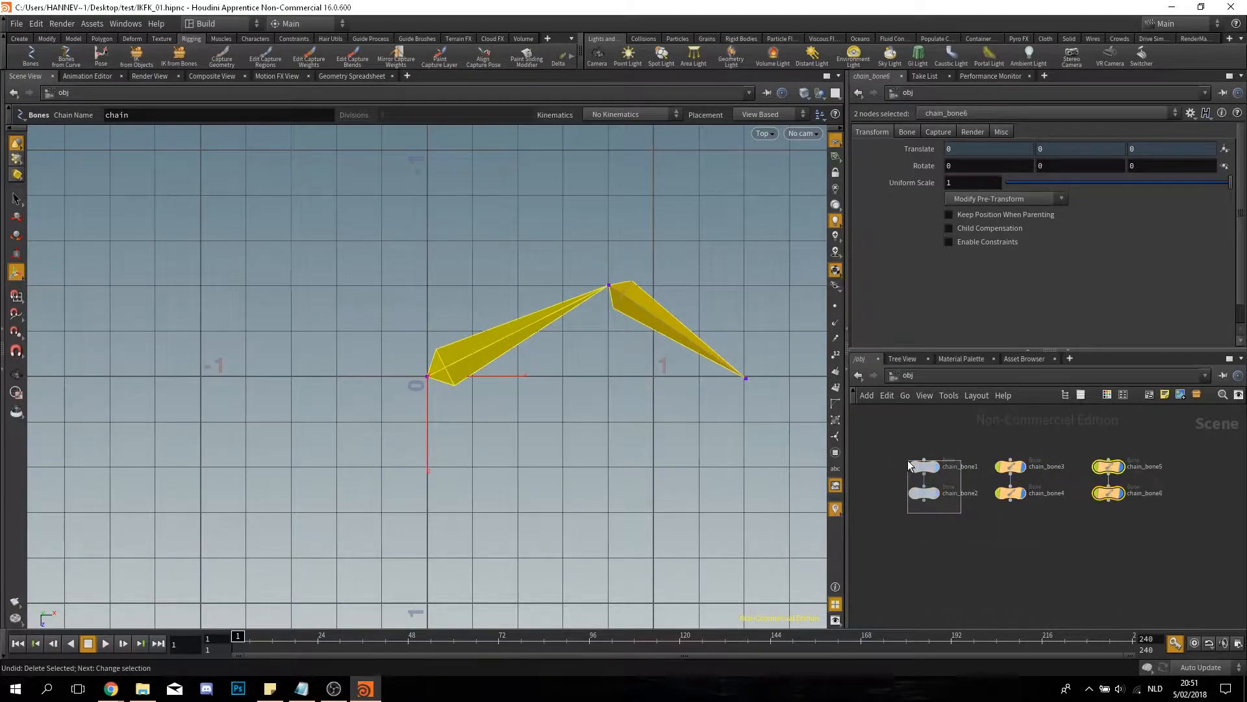
pyautogui.click(885, 395)
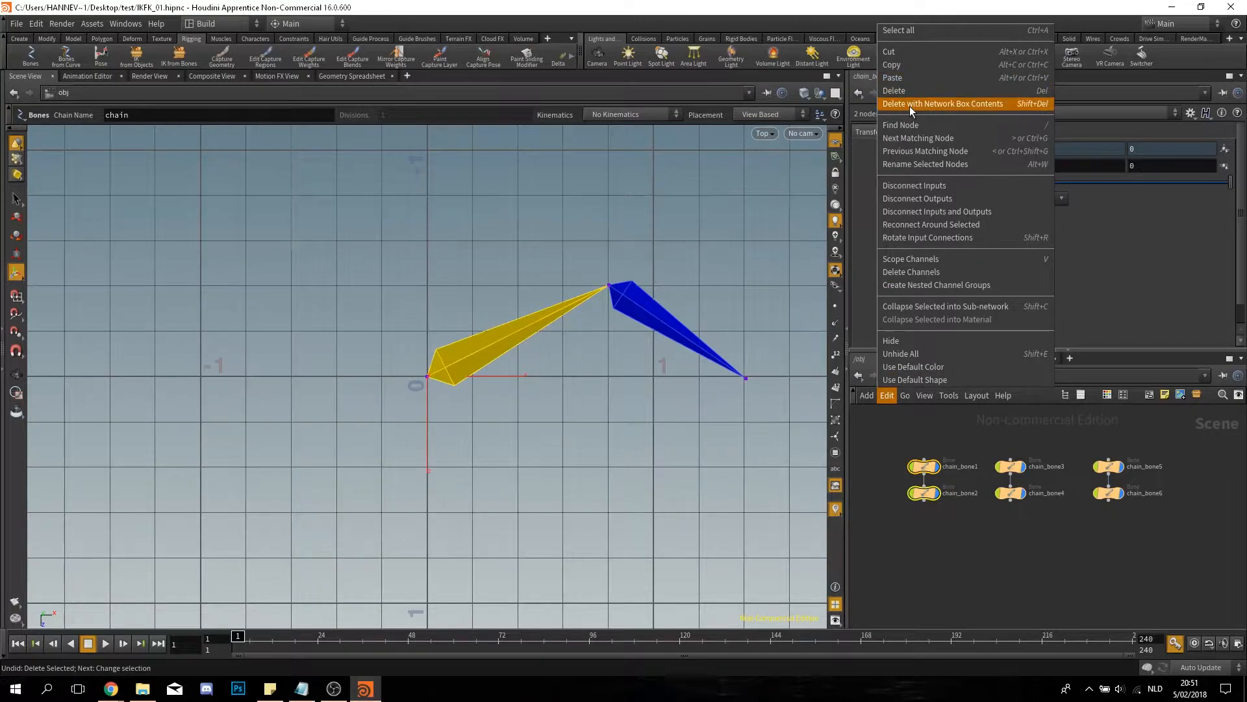
pyautogui.click(925, 164)
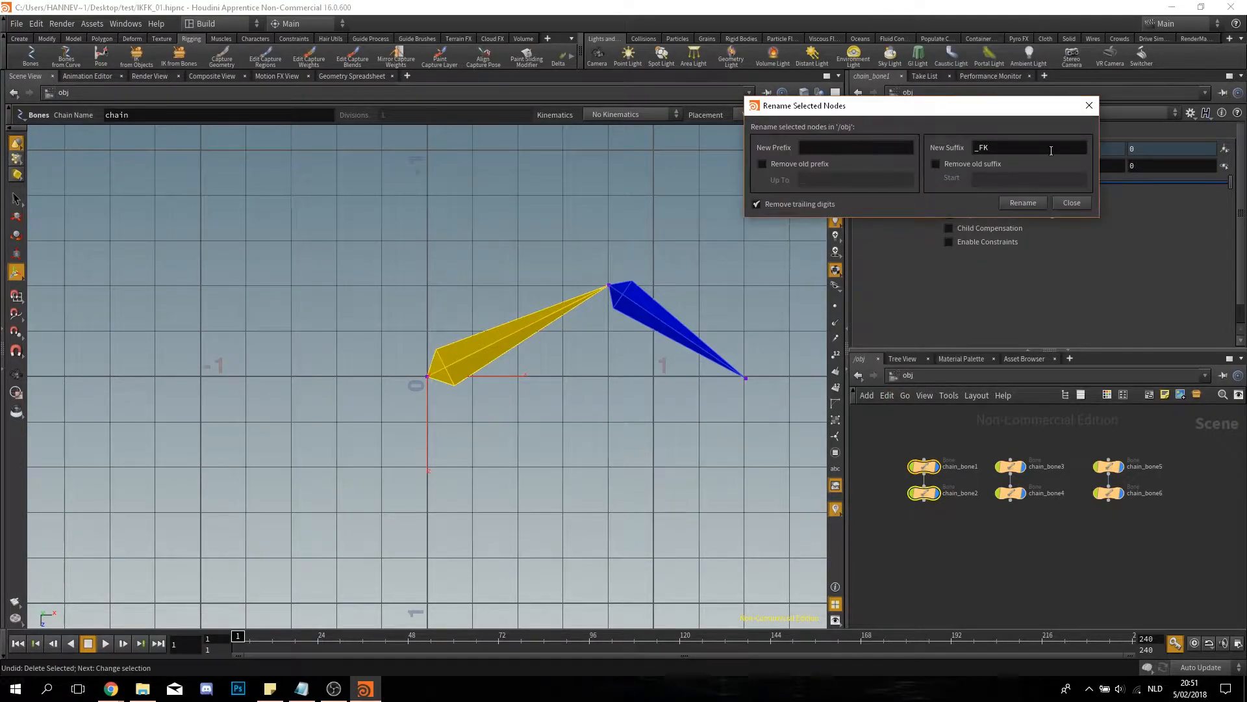
pyautogui.write('BIND')
pyautogui.click(1022, 203)
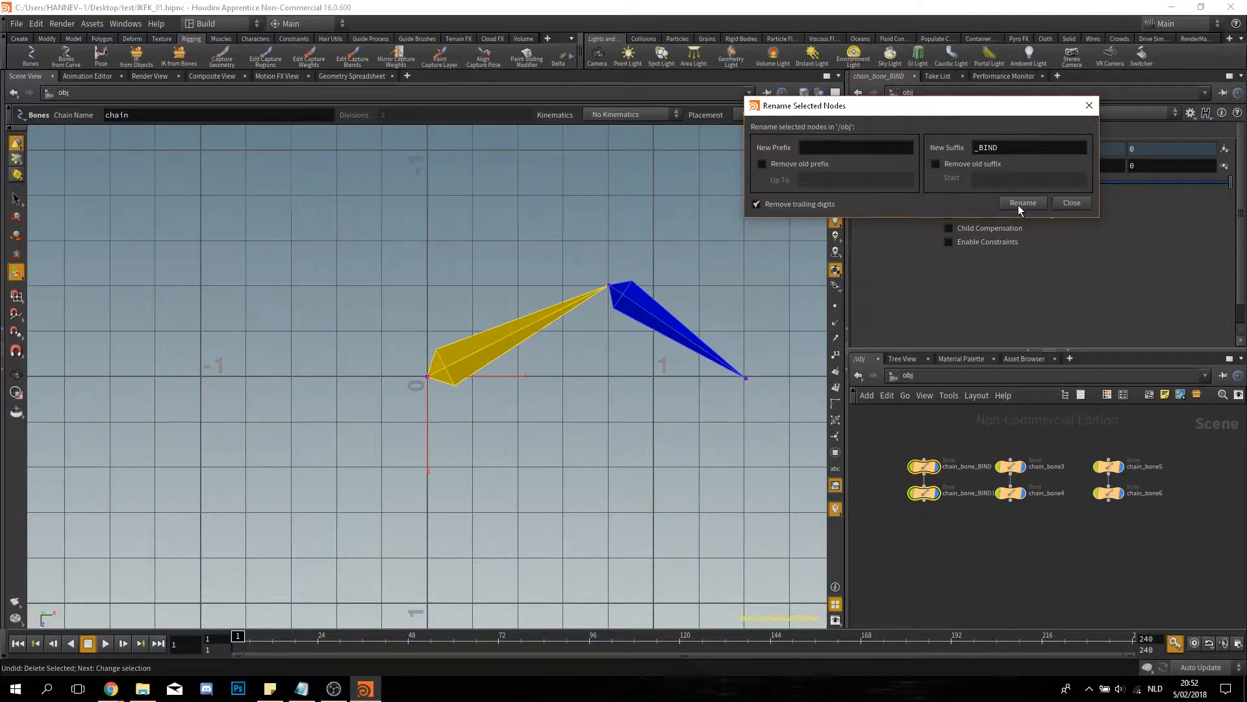
# Step: Rename chain_bone3 and chain_bone4 together with the suffix _IK
pyautogui.moveTo(1041, 530); pyautogui.dragTo(1003, 436)
pyautogui.click(1015, 147)
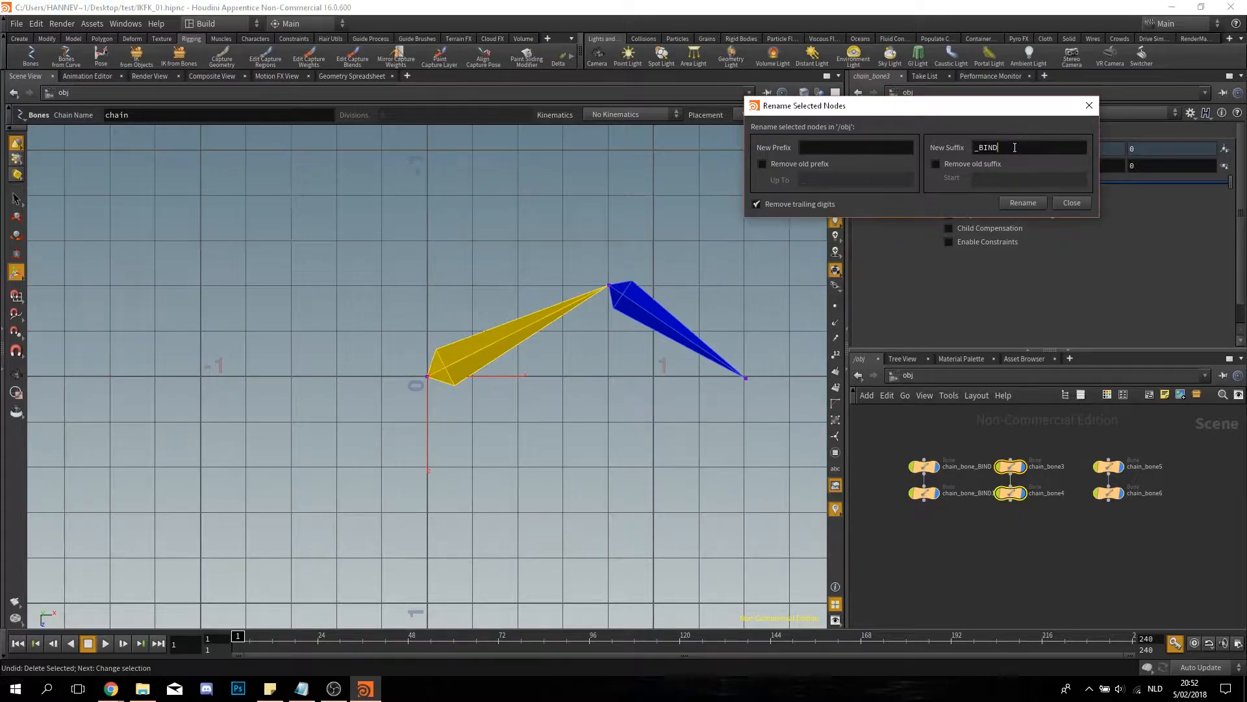
pyautogui.press('BackSpace')
pyautogui.press('BackSpace')
pyautogui.click(1015, 205)
# Step: Rename chain_bone5 and chain_bone6 together with the suffix _FK and close the rename dialog
pyautogui.moveTo(1105, 457); pyautogui.dragTo(1134, 527)
pyautogui.click(1006, 147)
pyautogui.press('BackSpace')
pyautogui.press('BackSpace')
pyautogui.write('_')
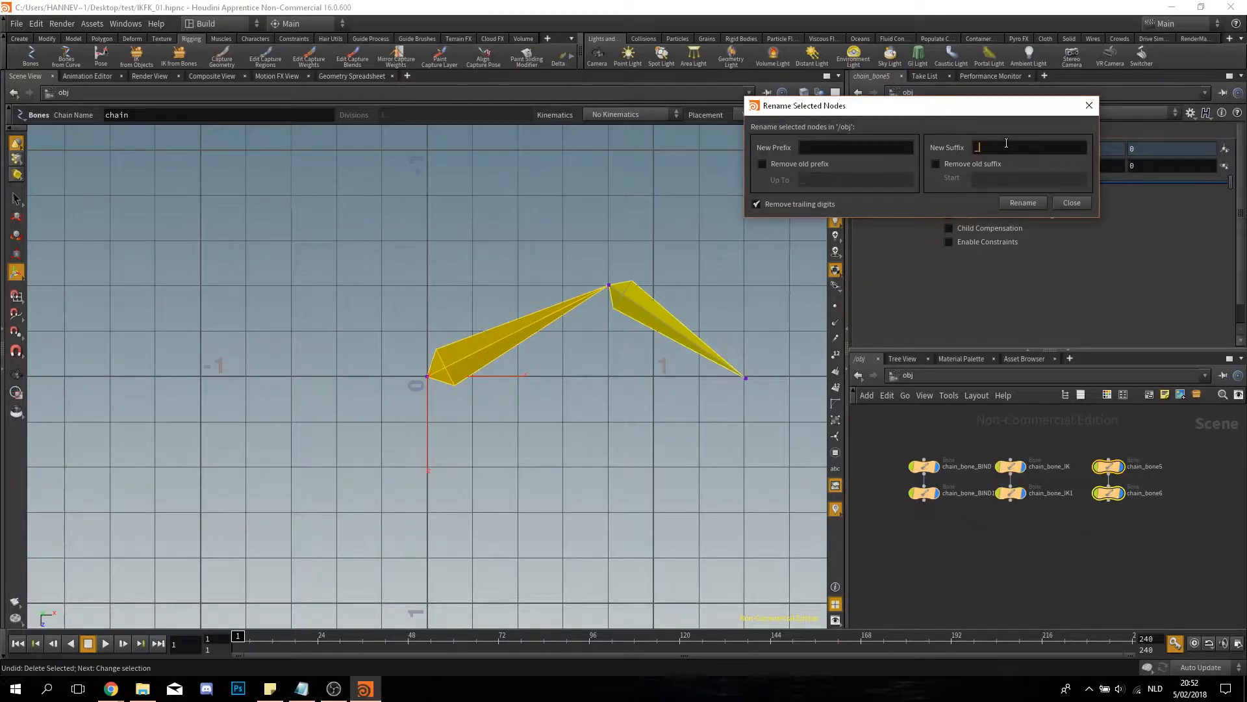
pyautogui.click(1011, 202)
pyautogui.click(1090, 105)
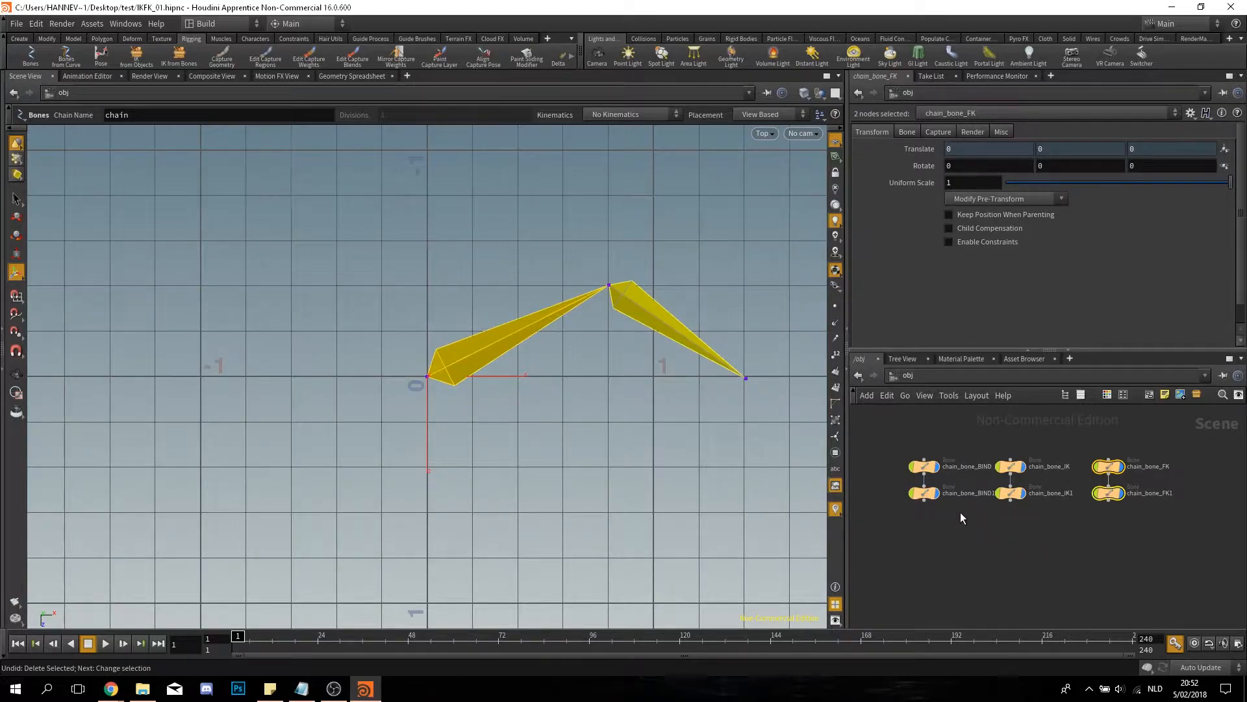
# Step: Turn off the display of the BIND and FK bone chains, leaving the IK chain displayed
pyautogui.moveTo(962, 516); pyautogui.dragTo(907, 444)
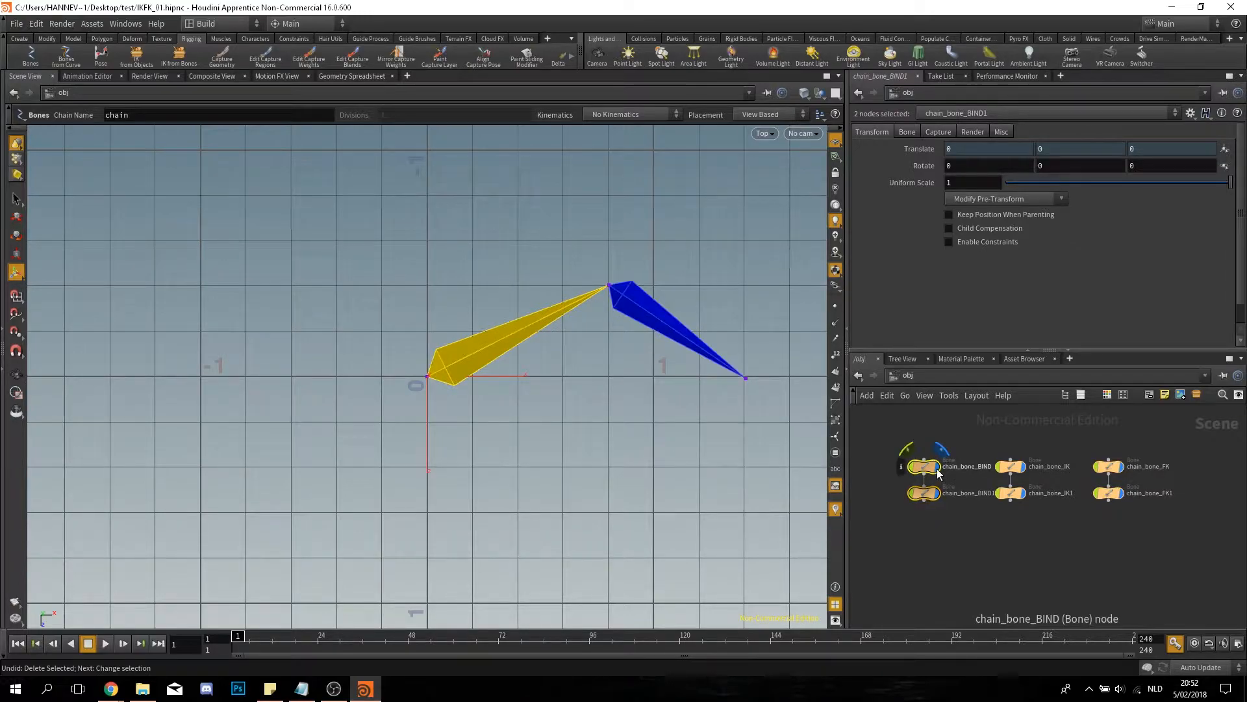
pyautogui.moveTo(1145, 531); pyautogui.dragTo(1093, 448)
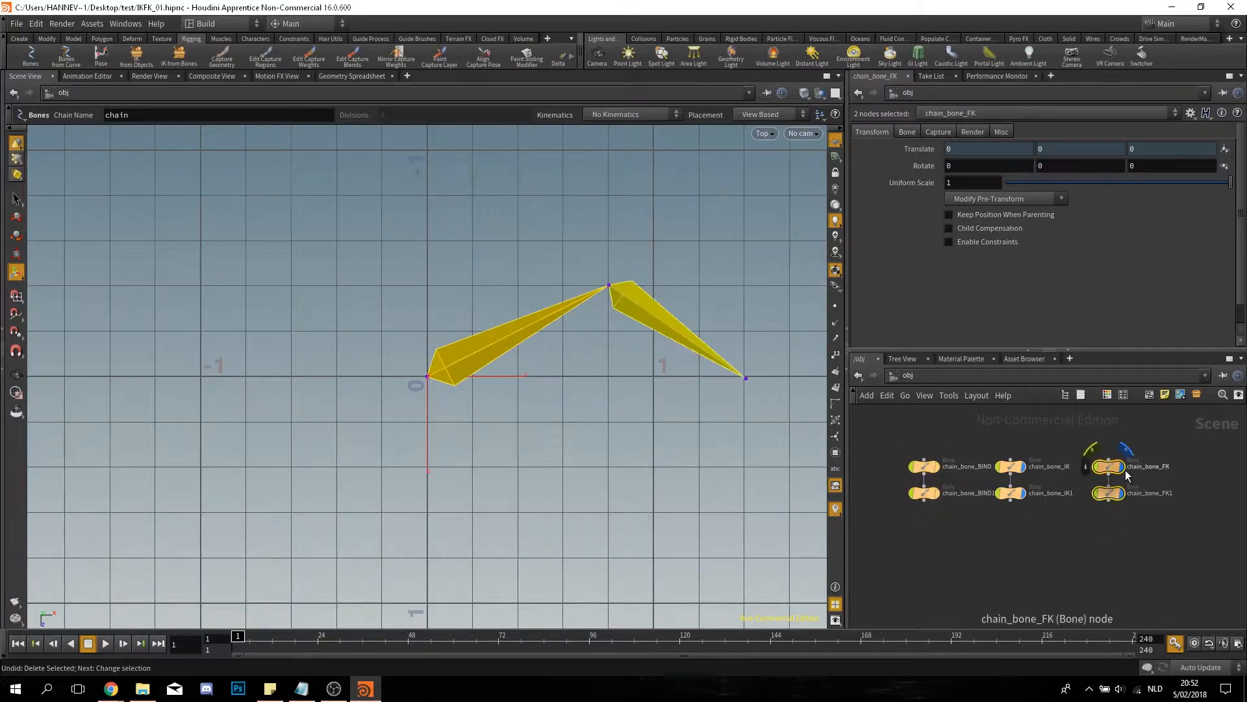
pyautogui.click(1109, 467)
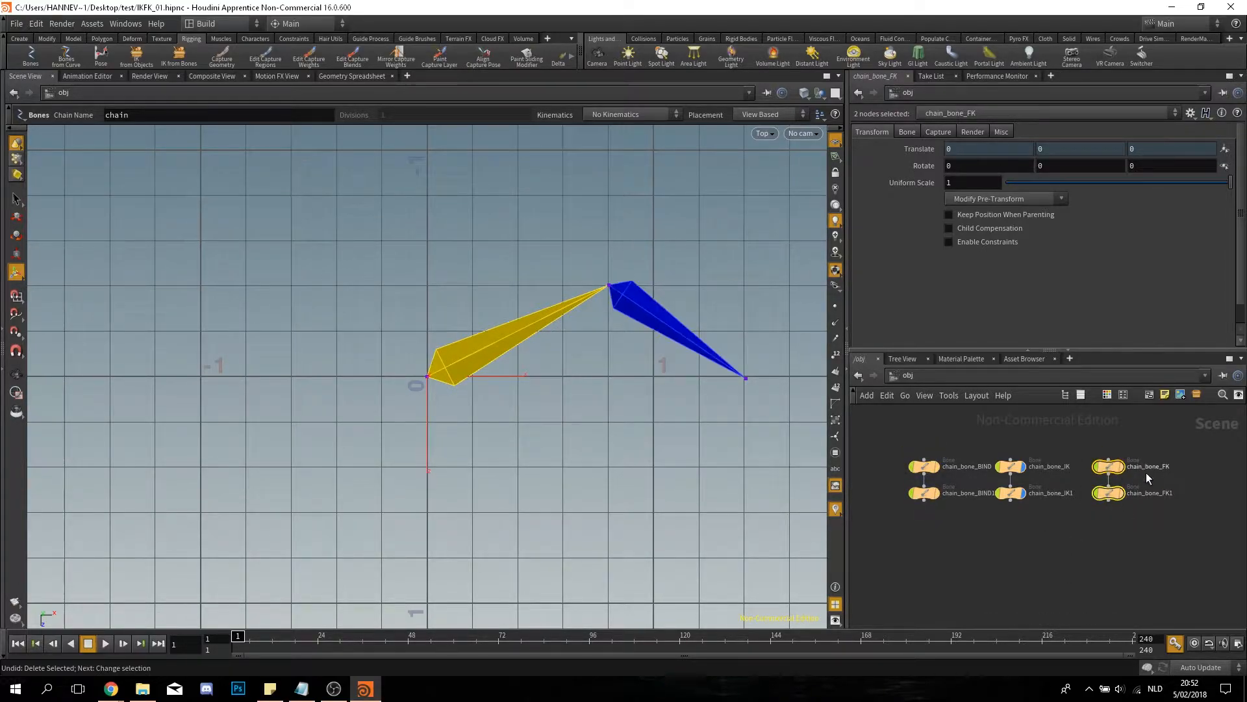
# Step: Add IK With Twist Affector kinematics to the IK chain, from chain_bone_IK to chain_bone_IK1
pyautogui.click(676, 118)
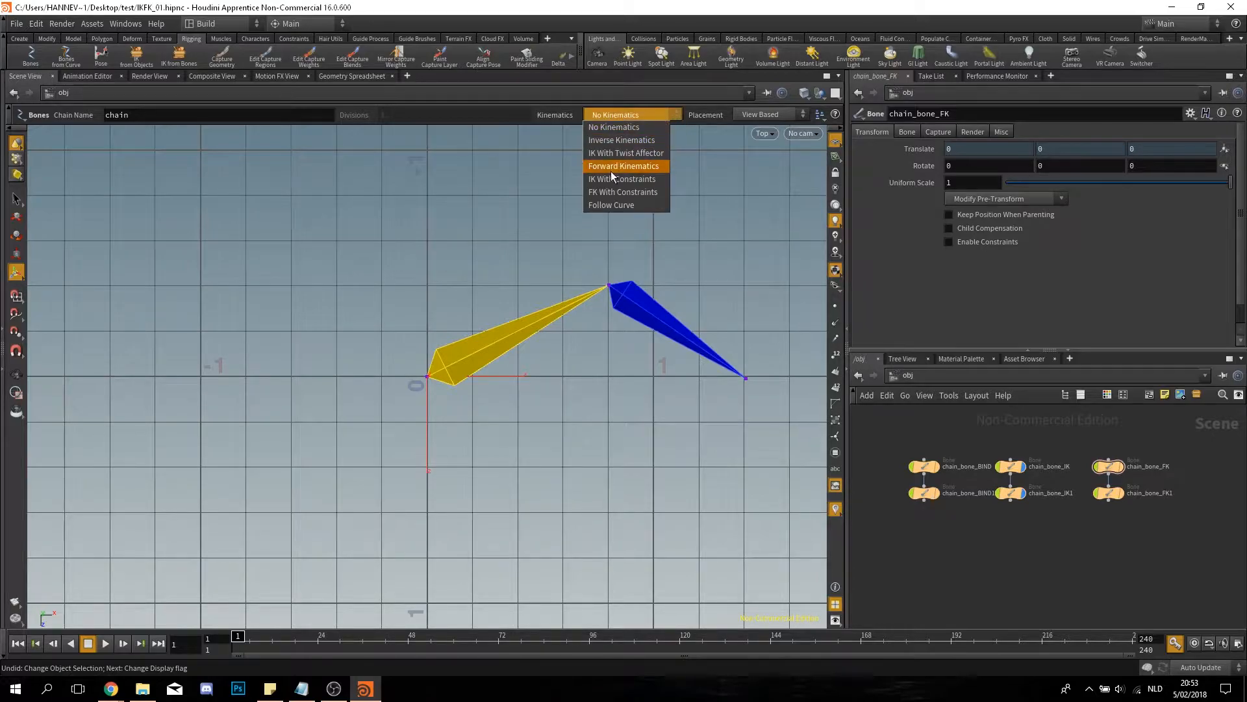
pyautogui.click(610, 154)
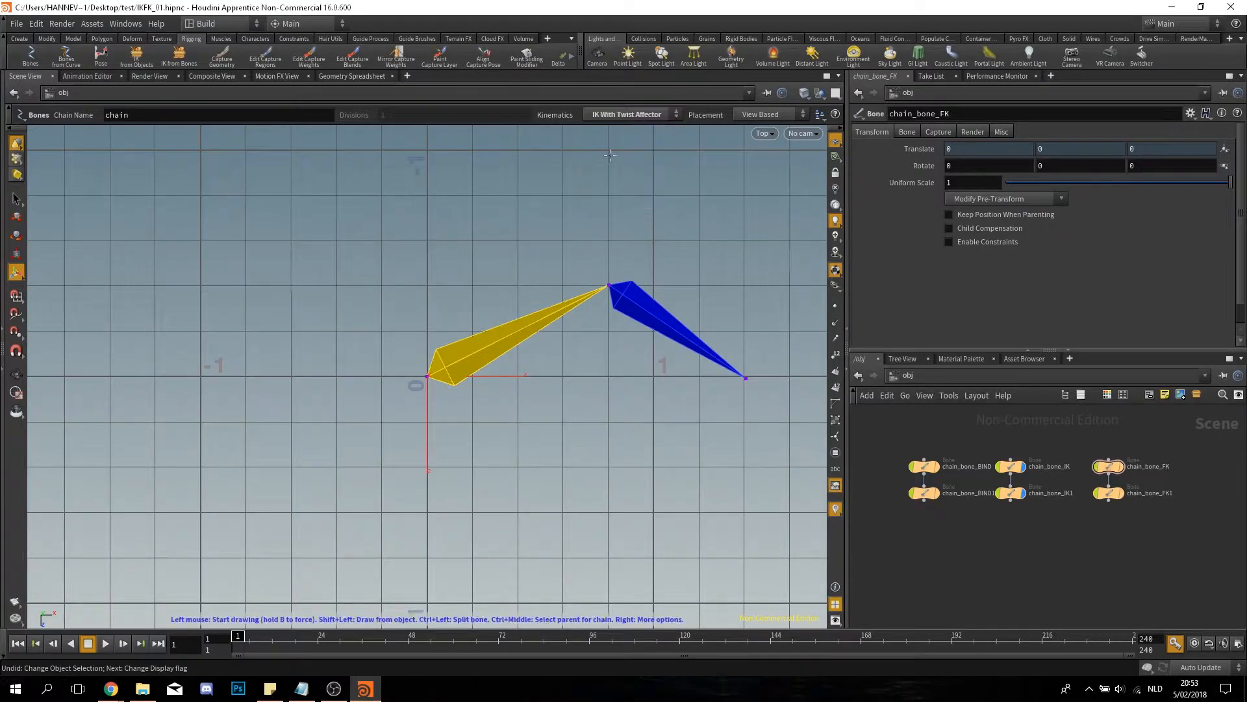
pyautogui.rightClick(493, 380)
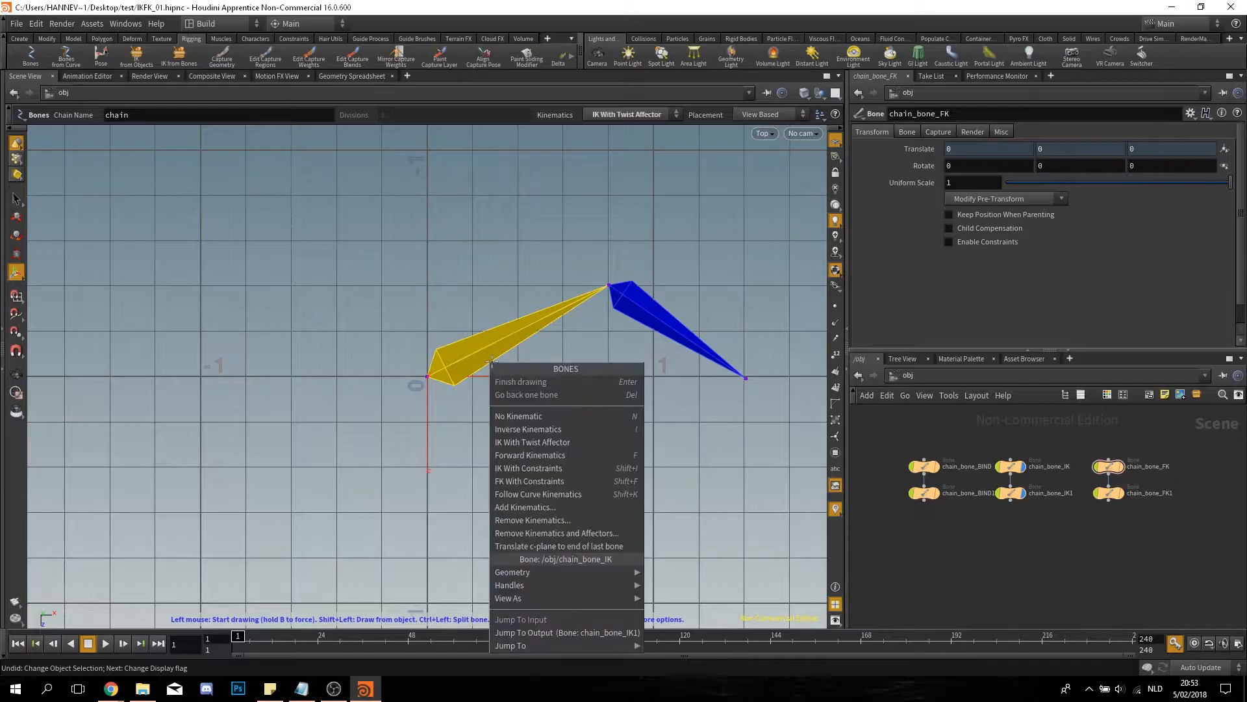
pyautogui.click(512, 510)
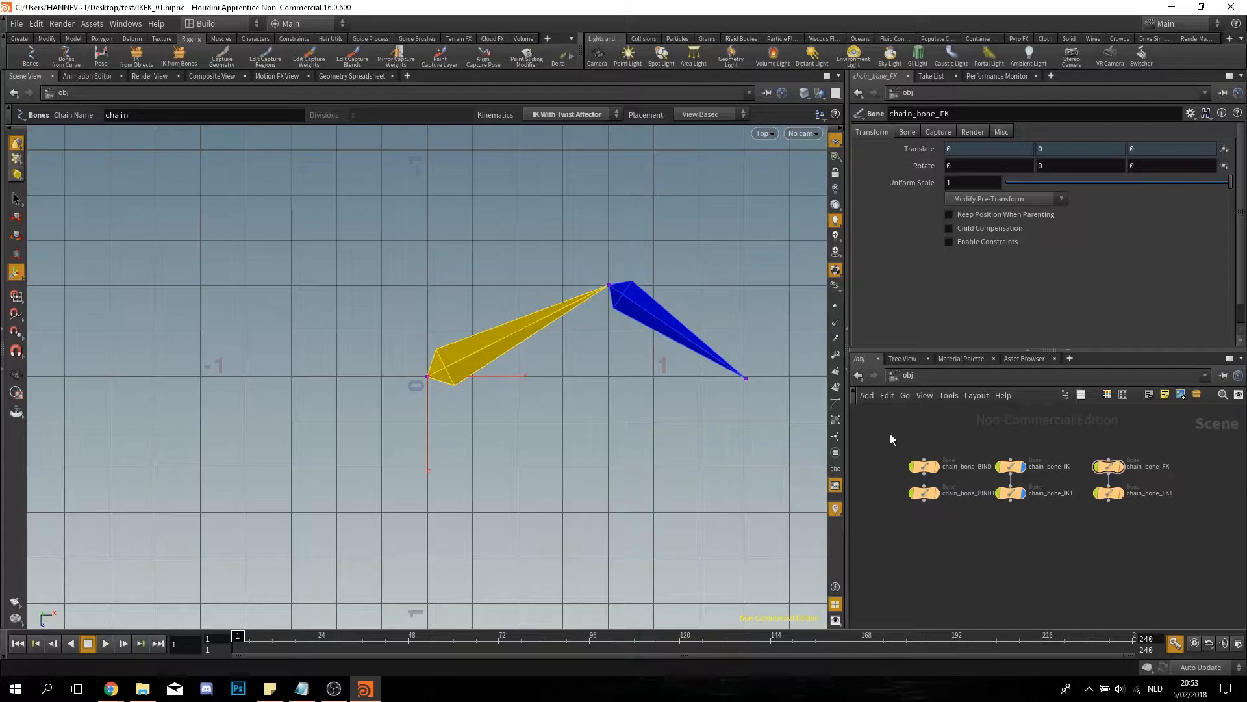
pyautogui.click(539, 334)
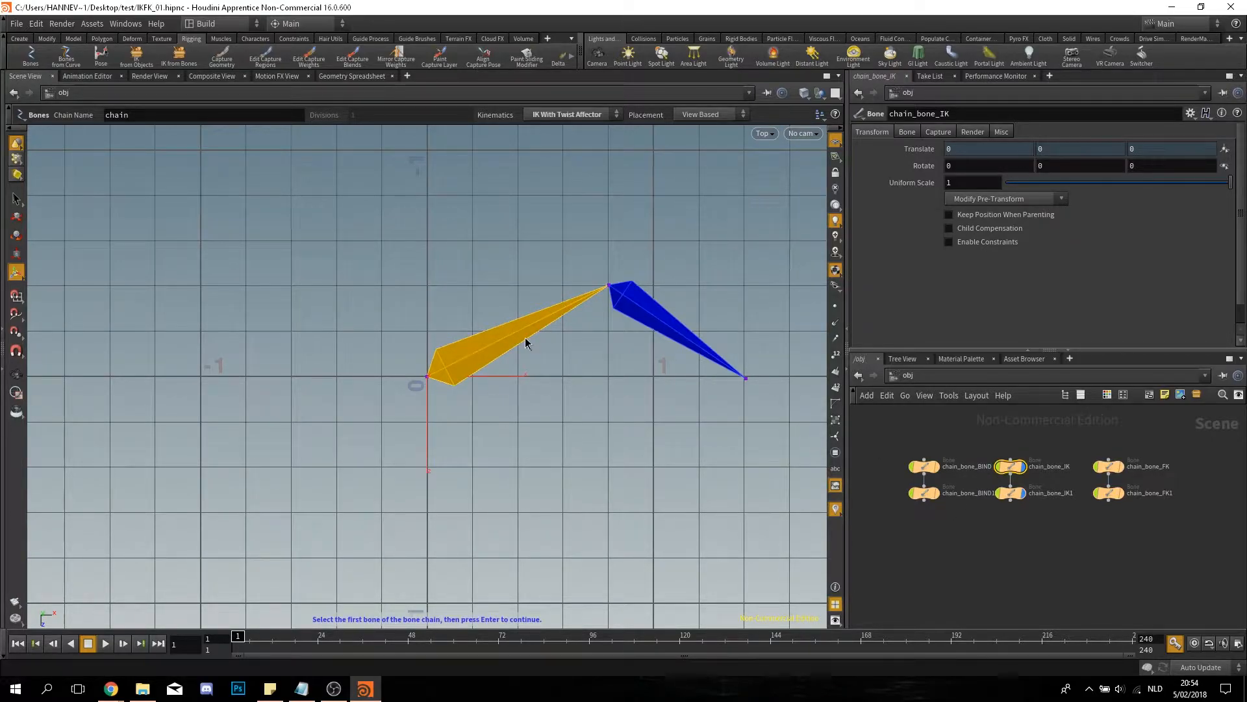
pyautogui.press('Return')
pyautogui.click(664, 330)
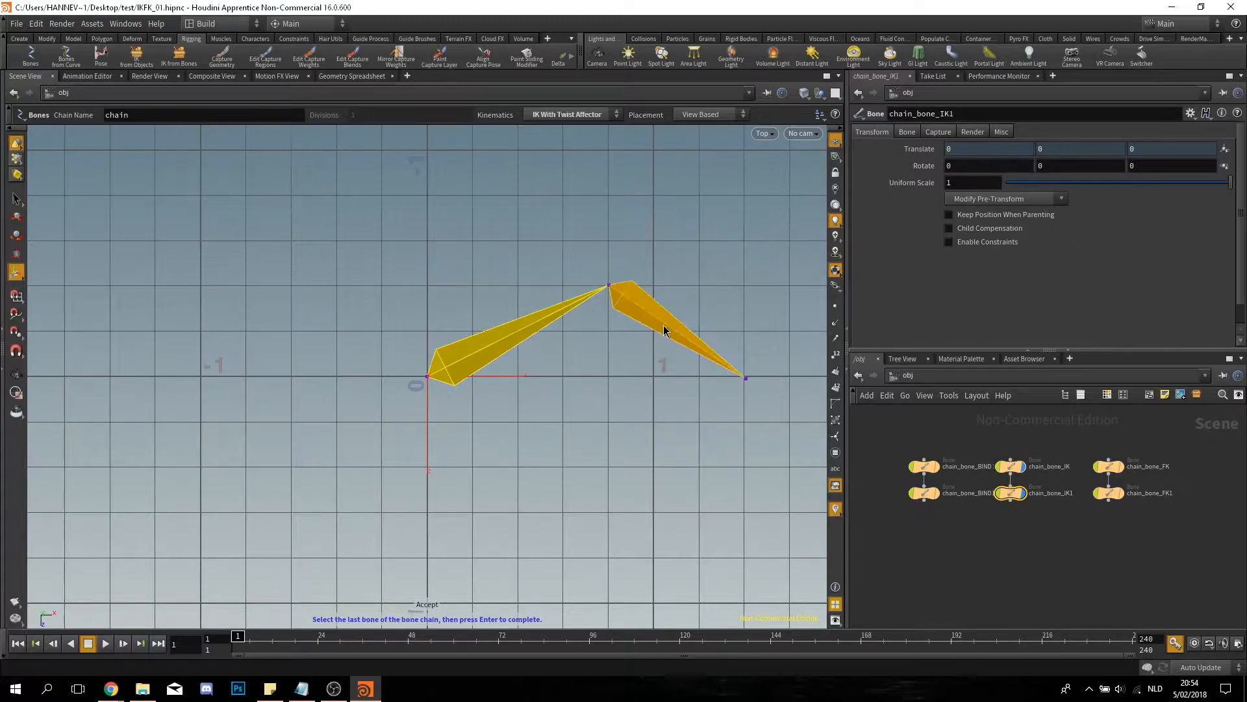
pyautogui.press('Return')
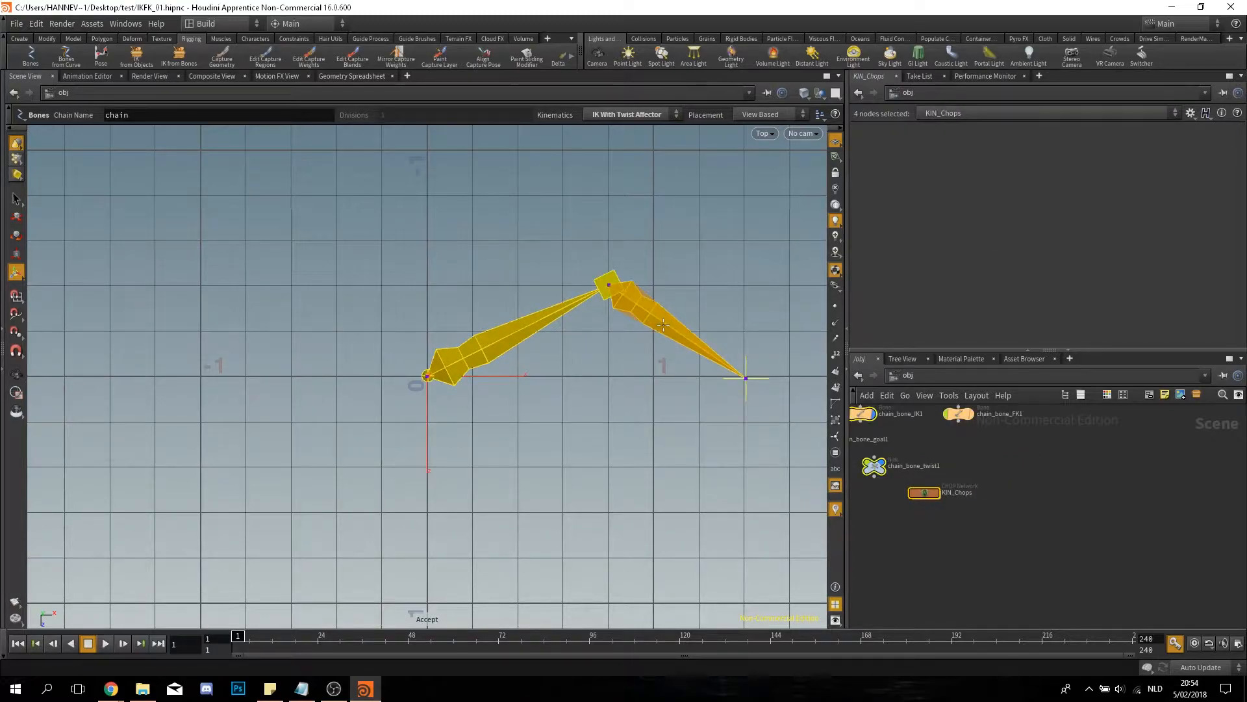
# Step: Rename the IK goal null to chain_Ctrl_IK
pyautogui.press('h')
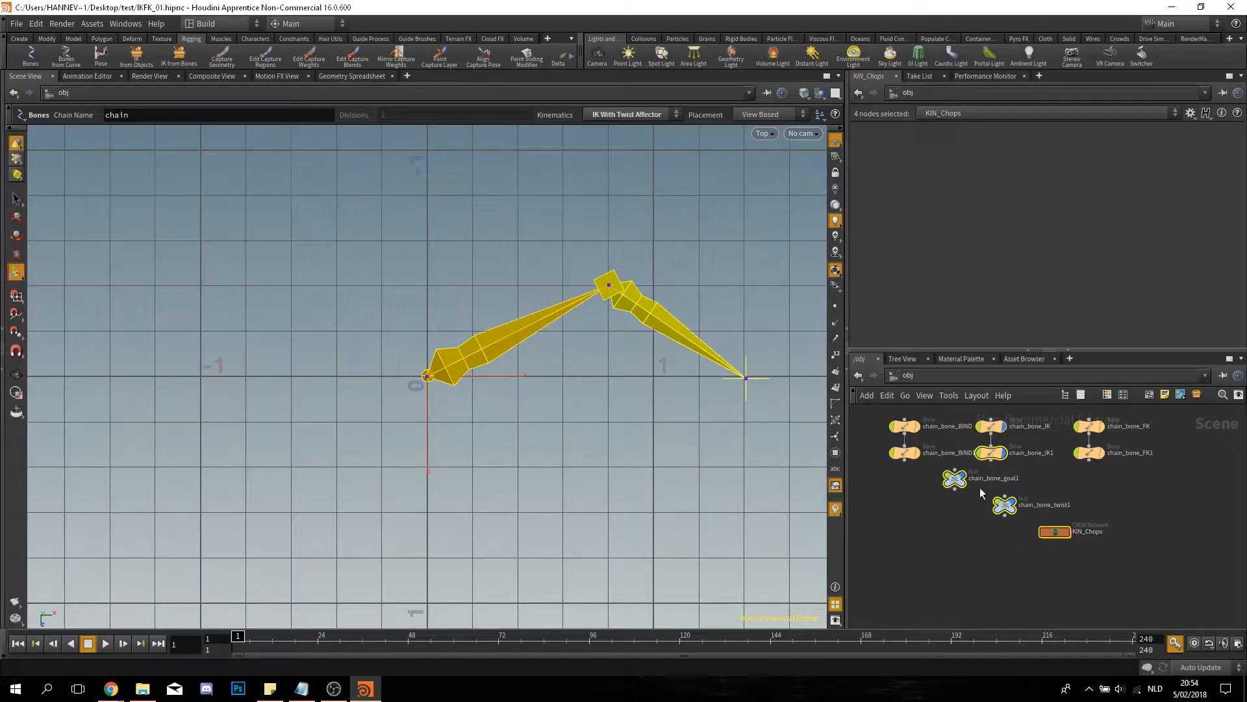
pyautogui.click(984, 549)
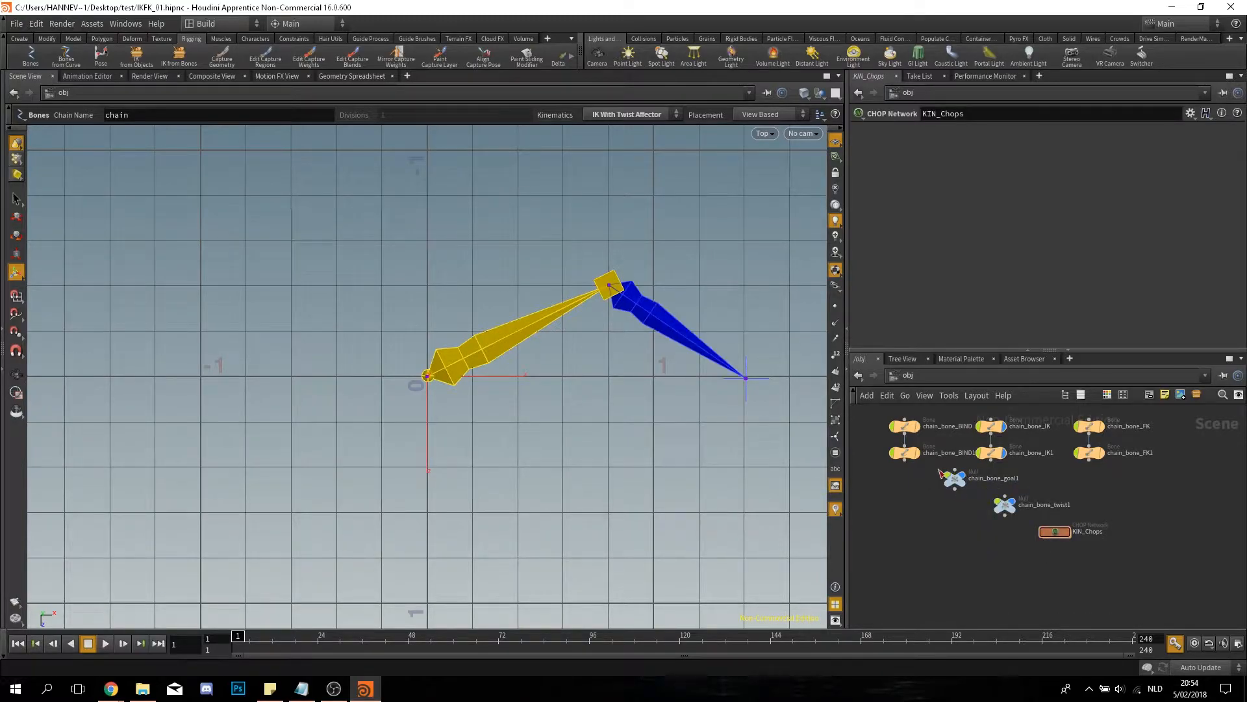
pyautogui.doubleClick(1019, 478)
pyautogui.press('BackSpace')
pyautogui.press('BackSpace')
pyautogui.press('BackSpace')
pyautogui.press('BackSpace')
pyautogui.press('BackSpace')
pyautogui.press('BackSpace')
pyautogui.press('BackSpace')
pyautogui.press('BackSpace')
pyautogui.press('BackSpace')
pyautogui.press('BackSpace')
pyautogui.write('Ctrl_IK')
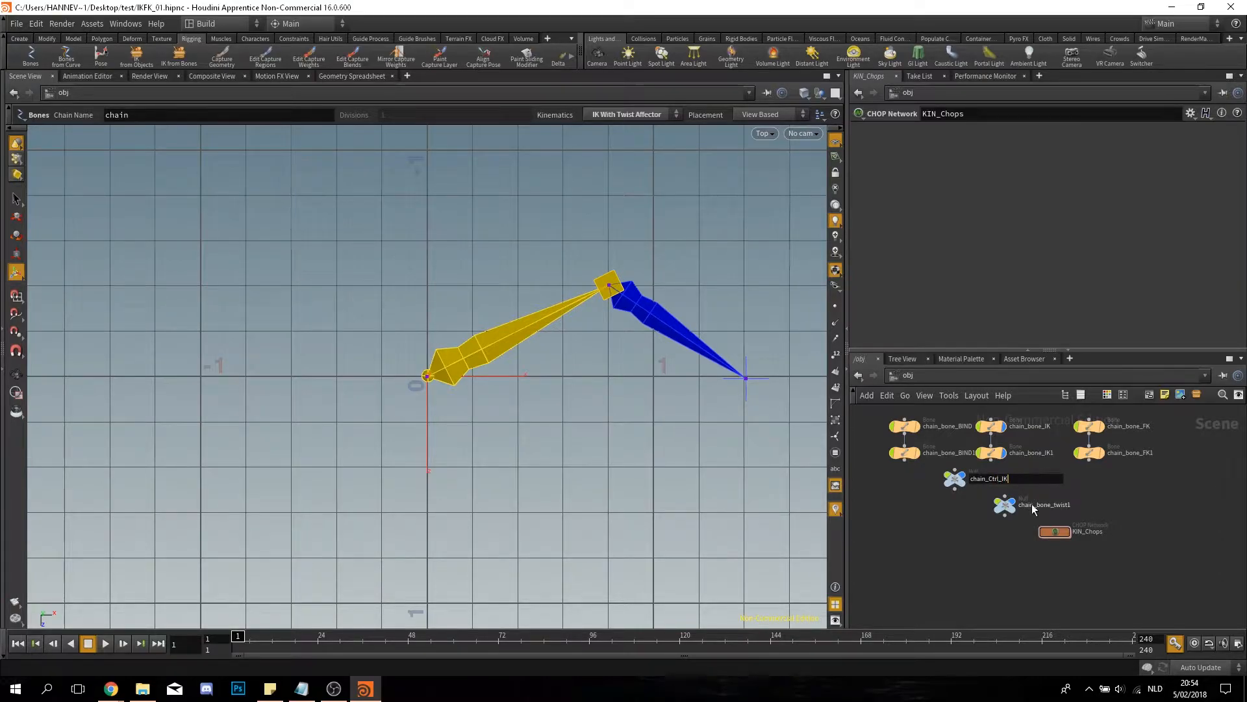
# Step: Rename the twist affector null to chain_twist_IK
pyautogui.doubleClick(1072, 505)
pyautogui.press('Left')
pyautogui.press('Left')
pyautogui.press('Left')
pyautogui.press('Left')
pyautogui.press('Left')
pyautogui.press('BackSpace')
pyautogui.press('BackSpace')
pyautogui.press('BackSpace')
pyautogui.press('BackSpace')
pyautogui.press('BackSpace')
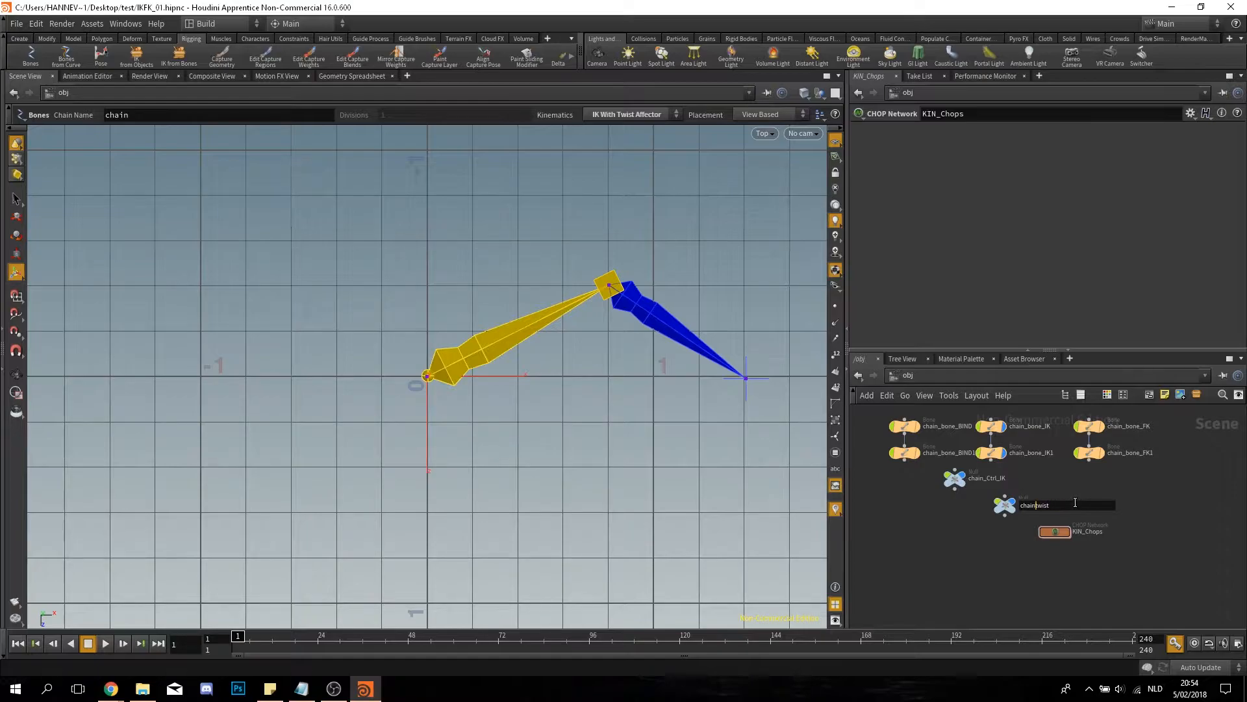
# Step: Move chain_twist_IK about 0.39 along its Y axis away from the elbow and clean its translates
pyautogui.click(1004, 505)
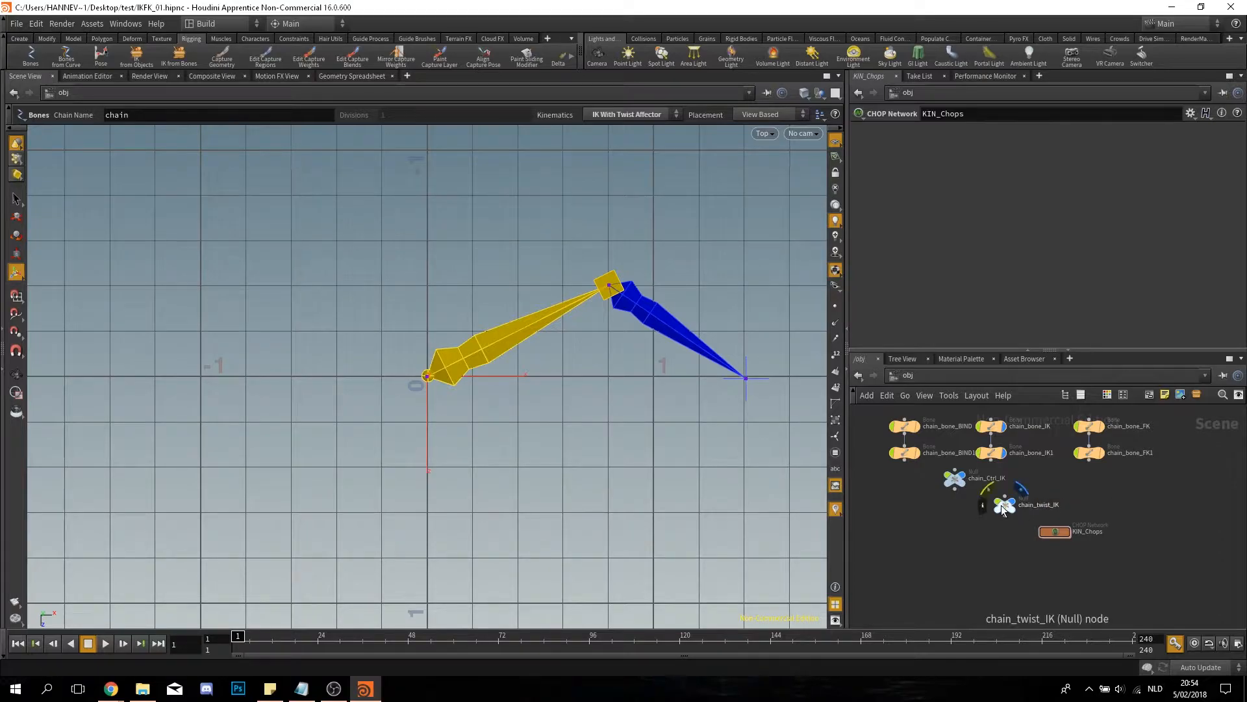
pyautogui.press('t')
pyautogui.moveTo(580, 230); pyautogui.dragTo(542, 144)
pyautogui.click(1006, 250)
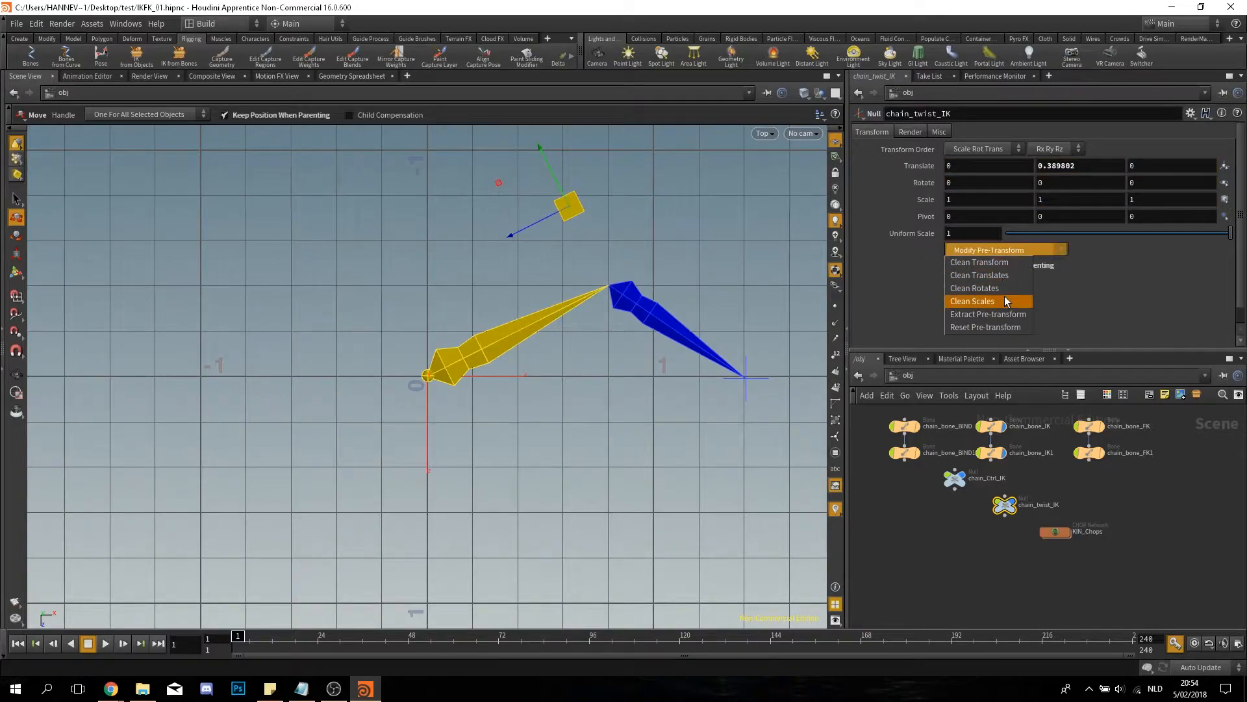
pyautogui.click(1011, 275)
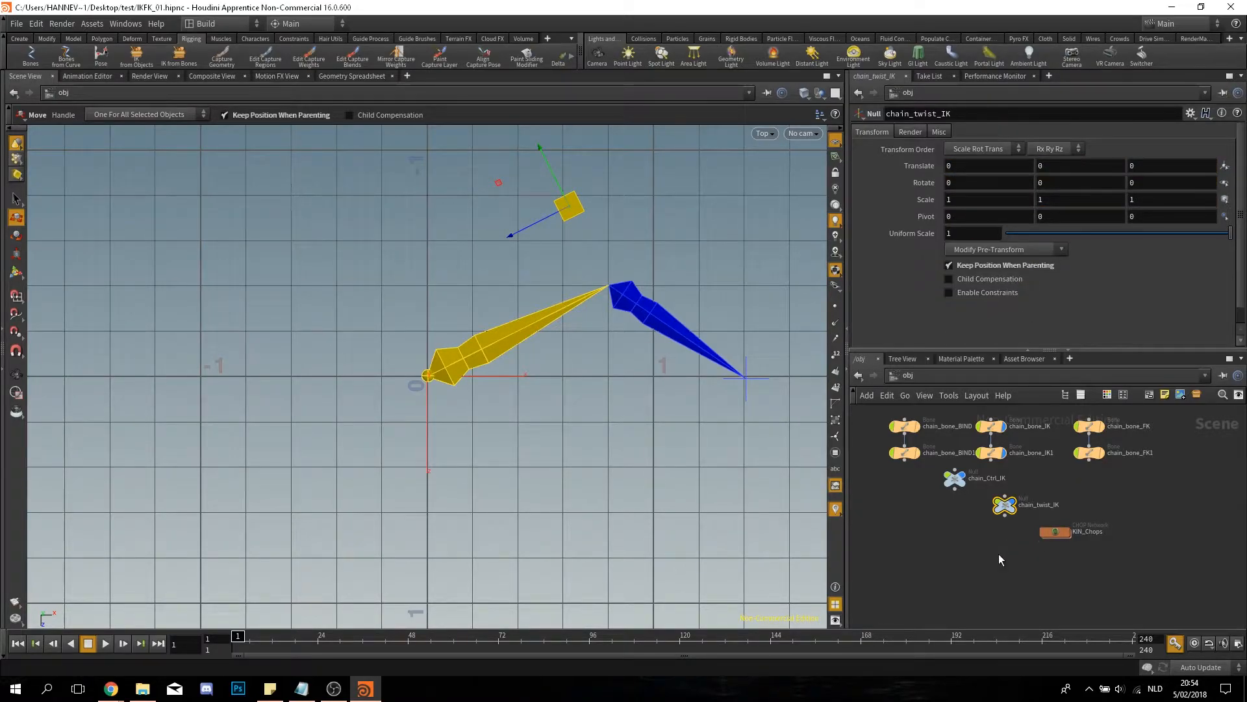
# Step: Test the twist control in perspective view by moving chain_twist_IK about 0.21 along its X axis, and undo the move
pyautogui.hotkey('space', '1')
pyautogui.moveTo(695, 510); pyautogui.dragTo(649, 490)
pyautogui.press('t')
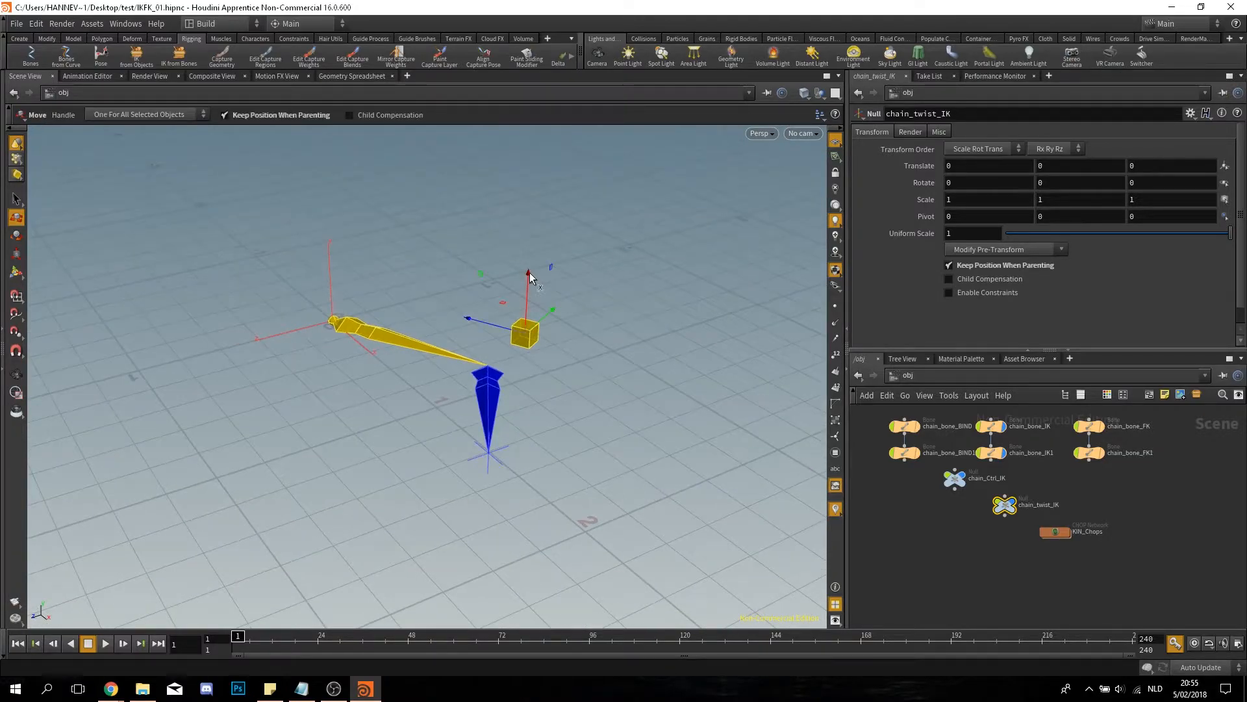
pyautogui.moveTo(528, 272); pyautogui.dragTo(529, 235)
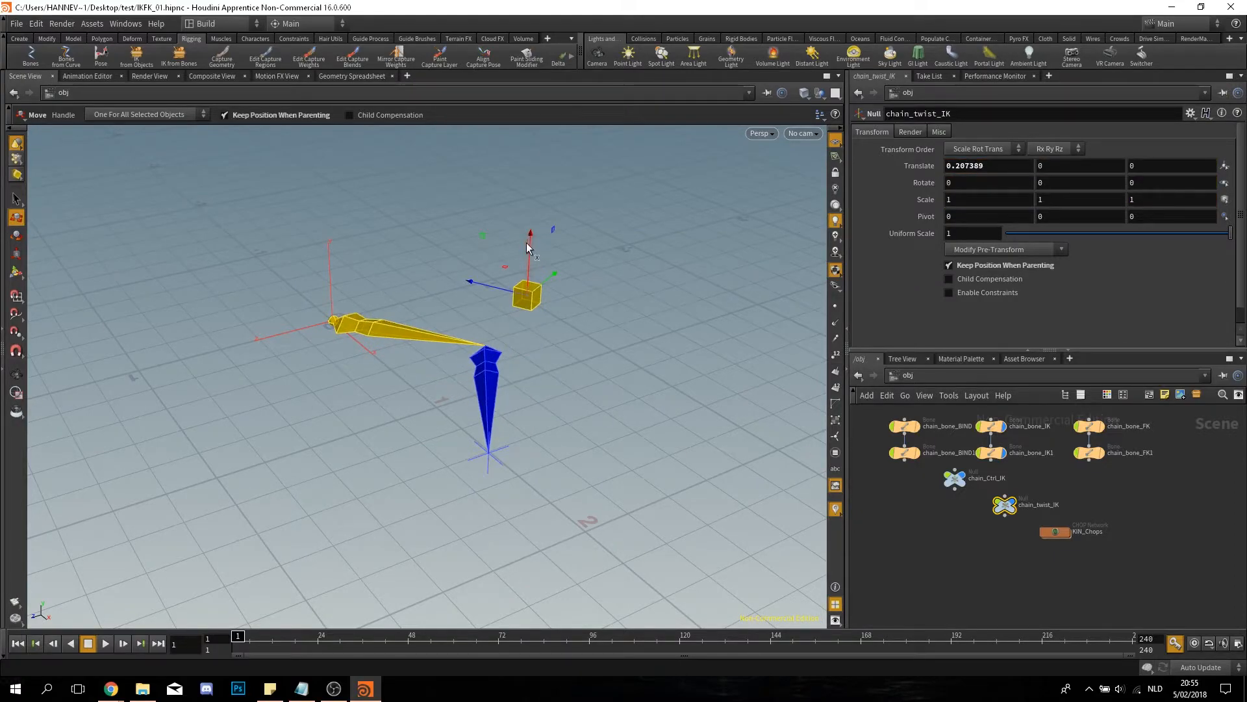
pyautogui.hotkey('ctrl', 'z')
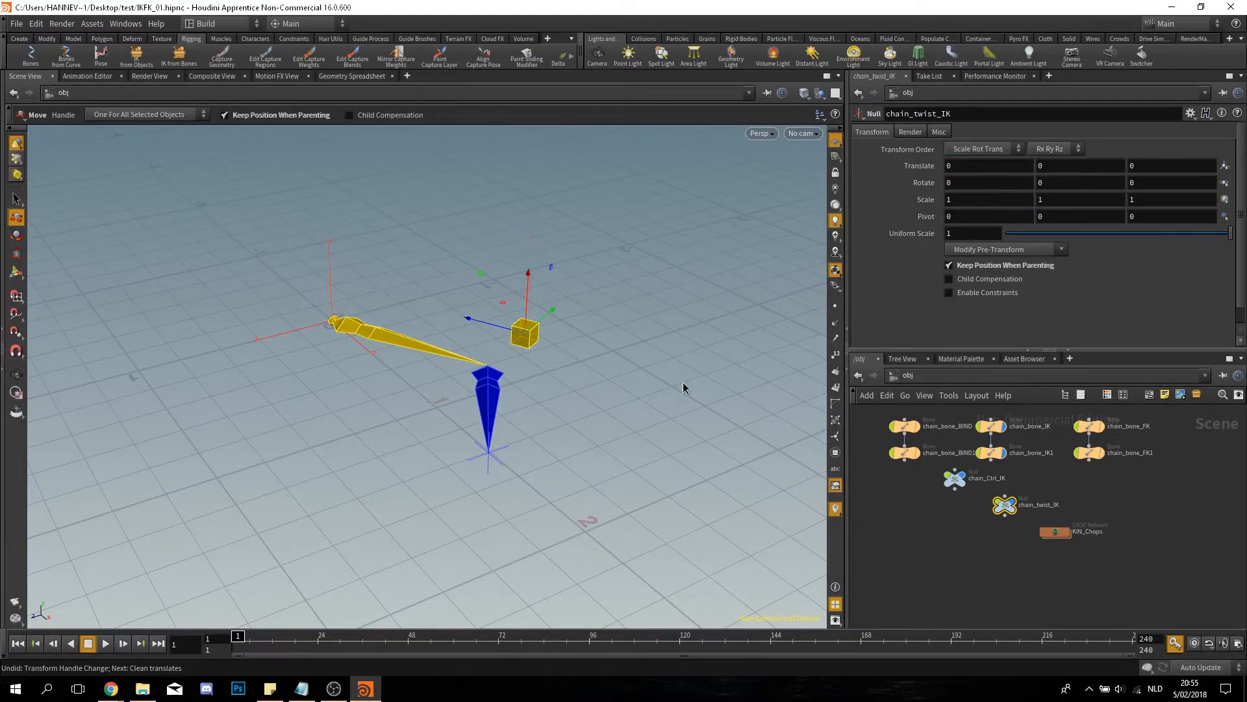
# Step: Test the IK chain by moving chain_Ctrl_IK in its YZ plane and along its X axis, and undo both moves
pyautogui.click(955, 481)
pyautogui.moveTo(447, 423); pyautogui.dragTo(448, 379)
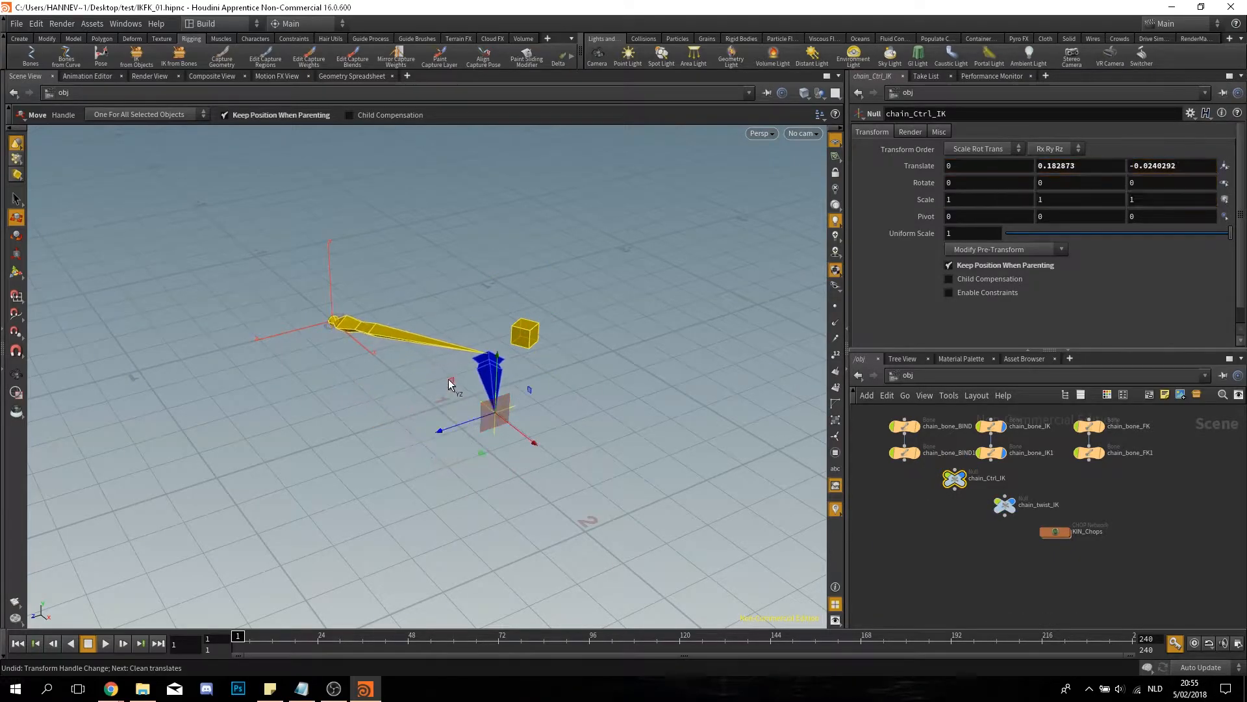
pyautogui.moveTo(531, 442); pyautogui.dragTo(486, 417)
pyautogui.hotkey('ctrl', 'z')
pyautogui.hotkey('ctrl', 'z')
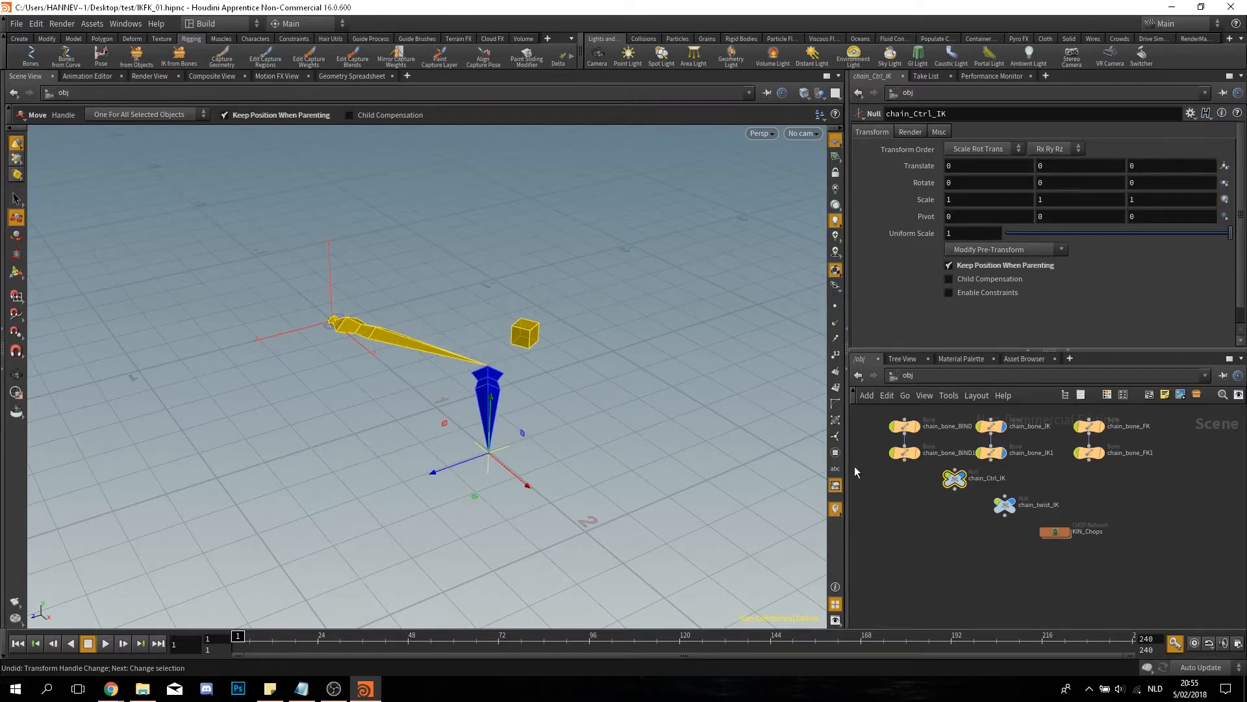
# Step: Change chain_Ctrl_IK's display shape to Circles oriented in the YZ plane
pyautogui.doubleClick(954, 478)
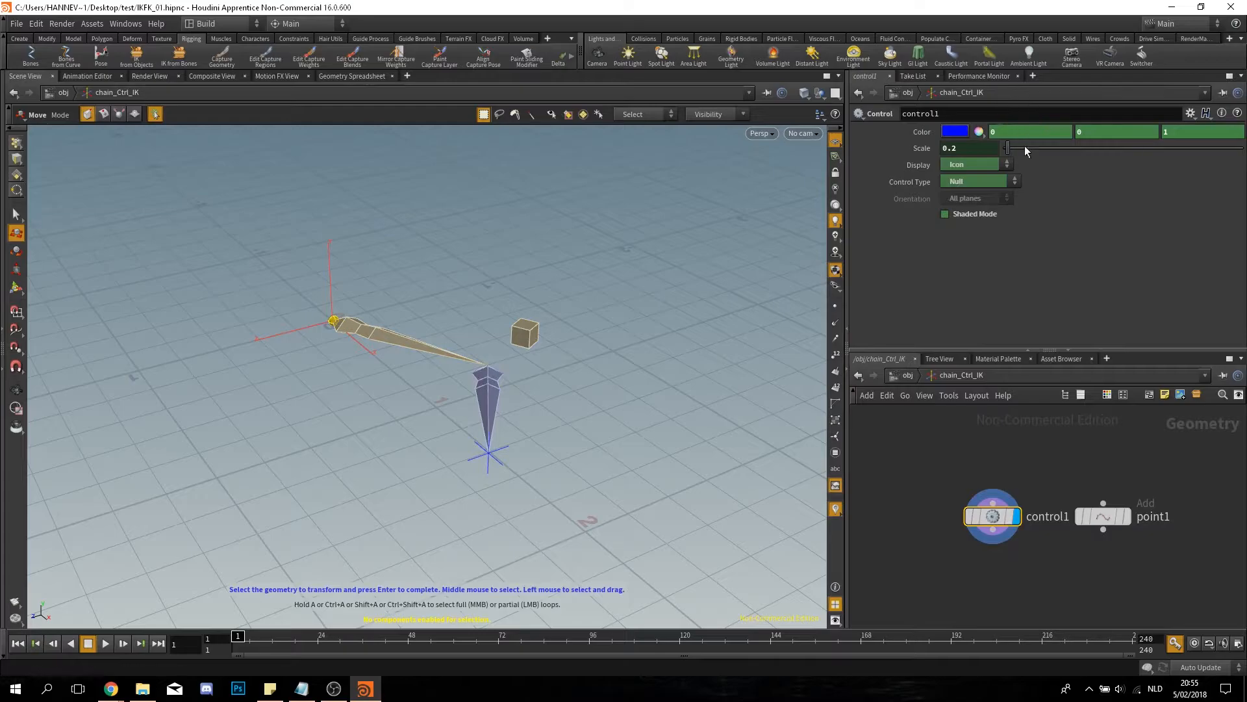
pyautogui.click(1017, 183)
pyautogui.click(984, 208)
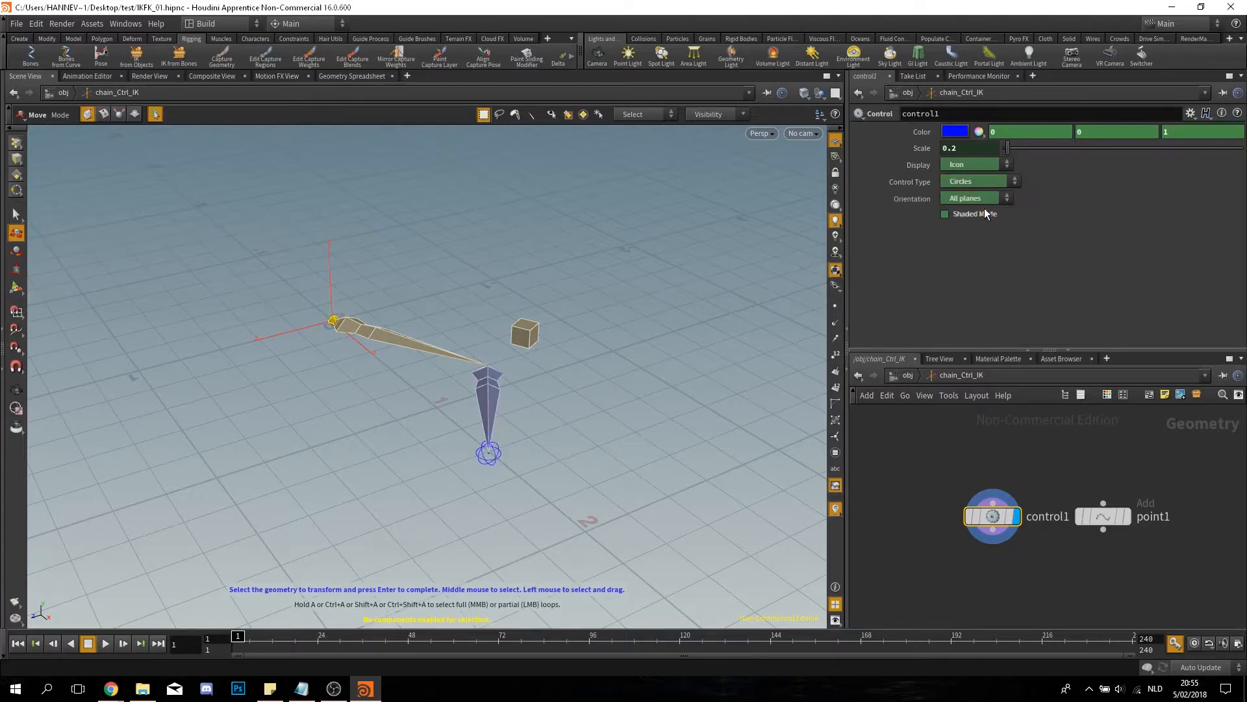
pyautogui.click(1011, 199)
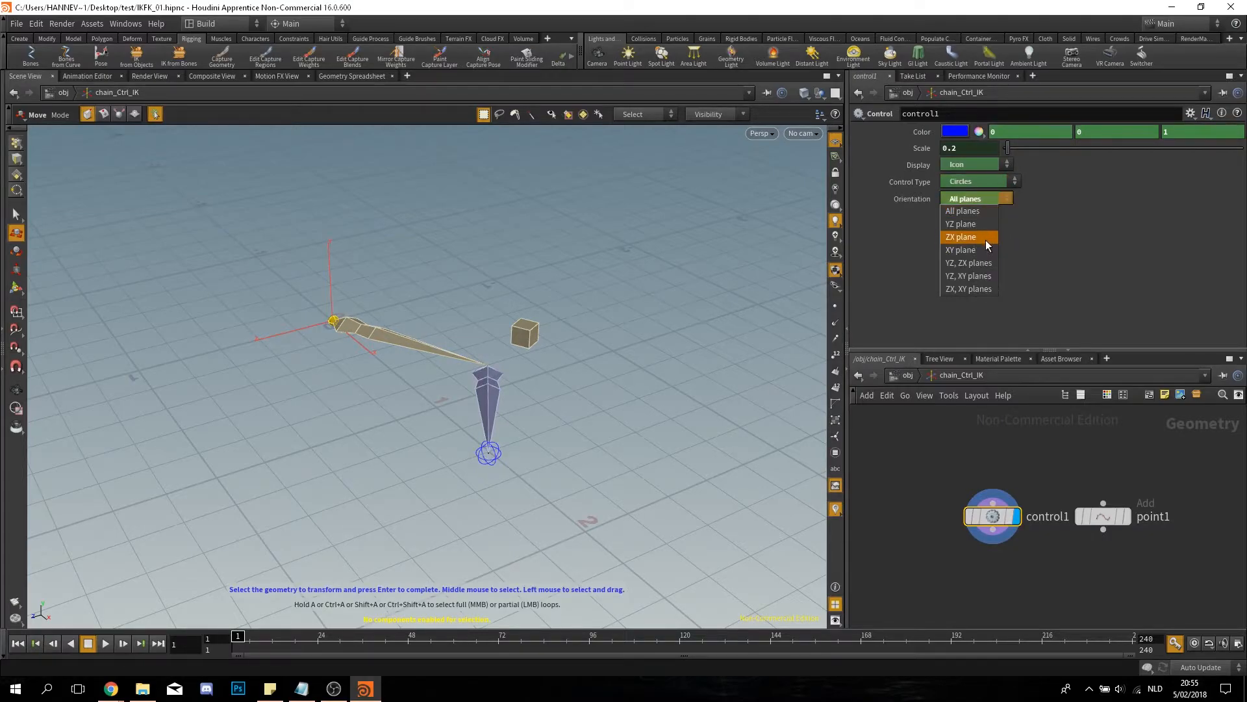
pyautogui.click(983, 253)
pyautogui.click(1007, 200)
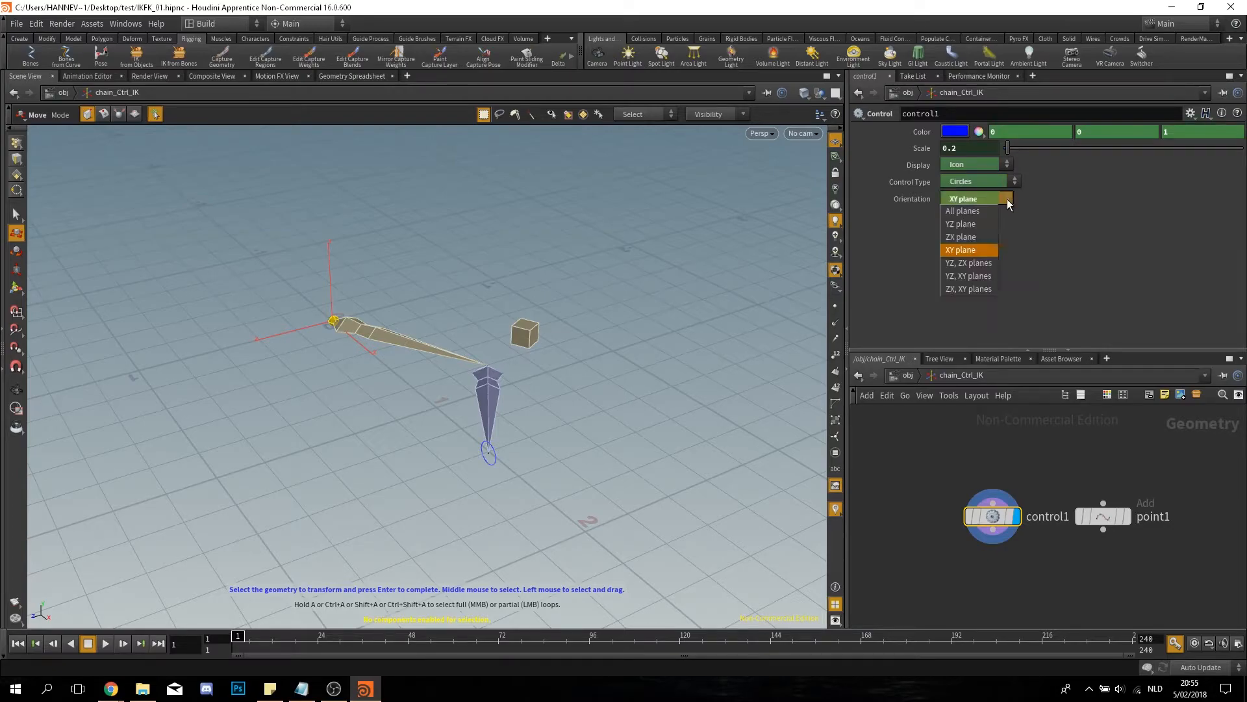
pyautogui.click(988, 224)
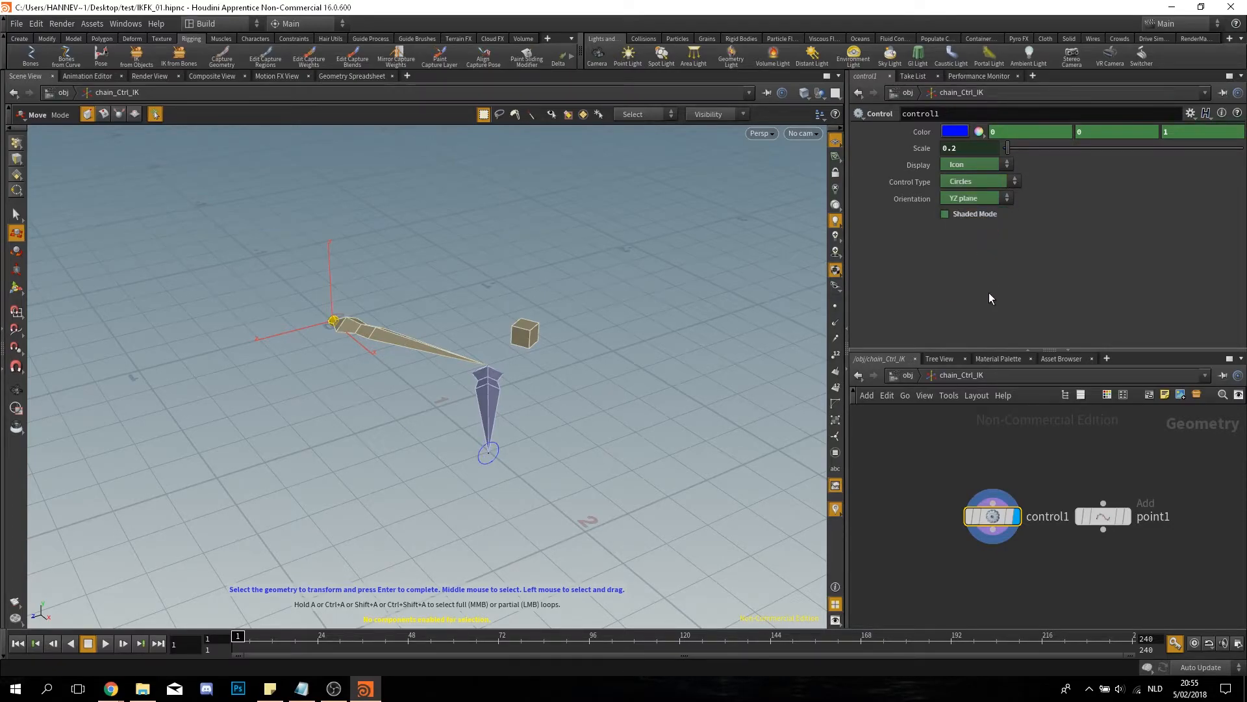
pyautogui.click(910, 376)
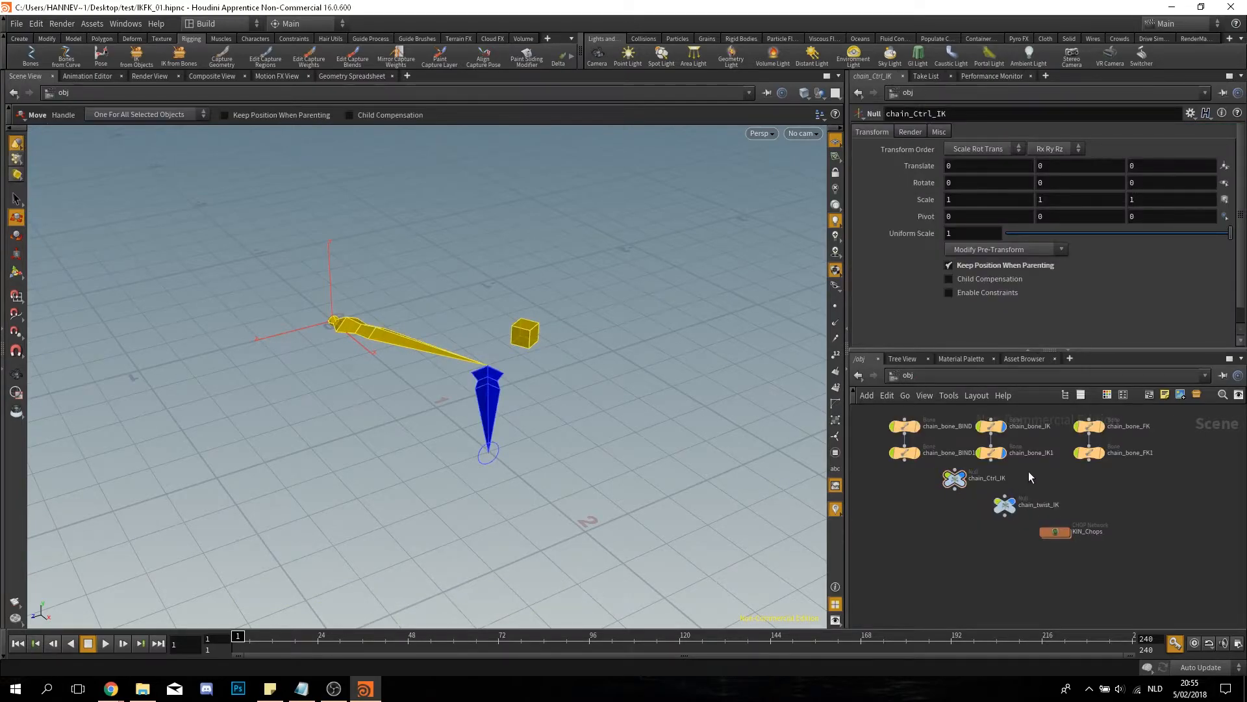
# Step: Set the wireframe color of chain_bone_IK and chain_bone_IK1 to red (0.9, 0, 0)
pyautogui.moveTo(1027, 472); pyautogui.dragTo(989, 412)
pyautogui.click(1001, 130)
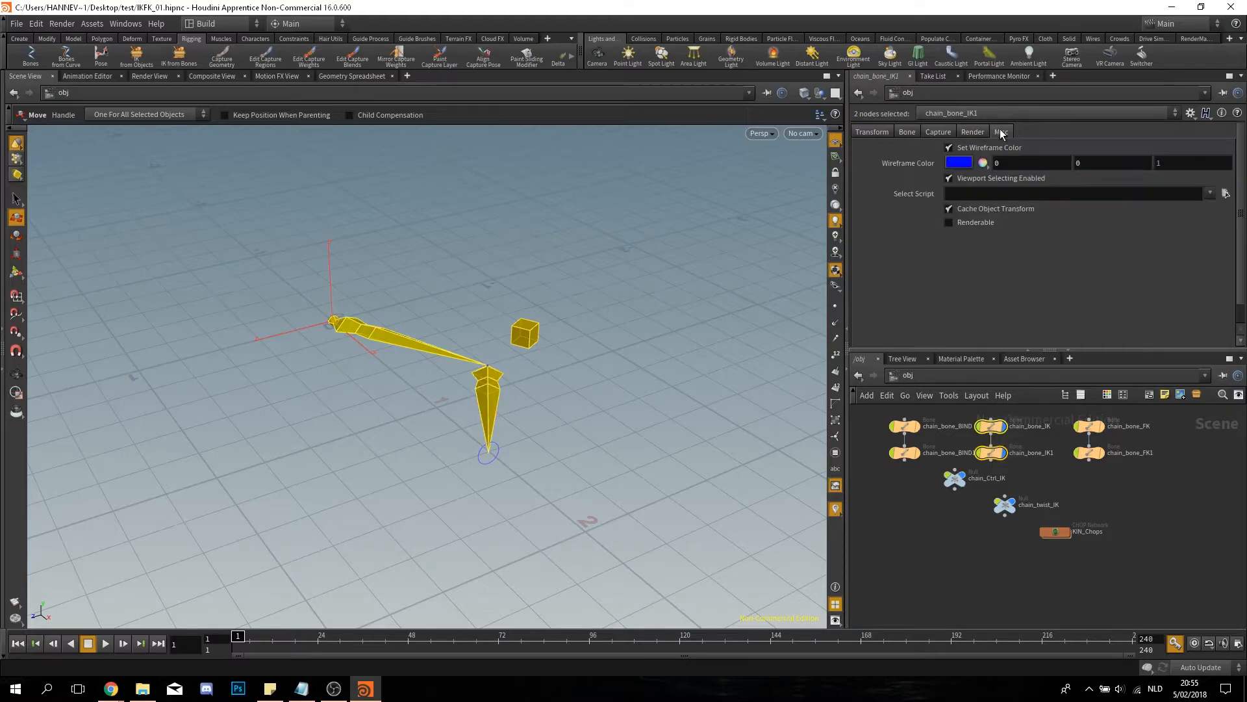
pyautogui.click(959, 163)
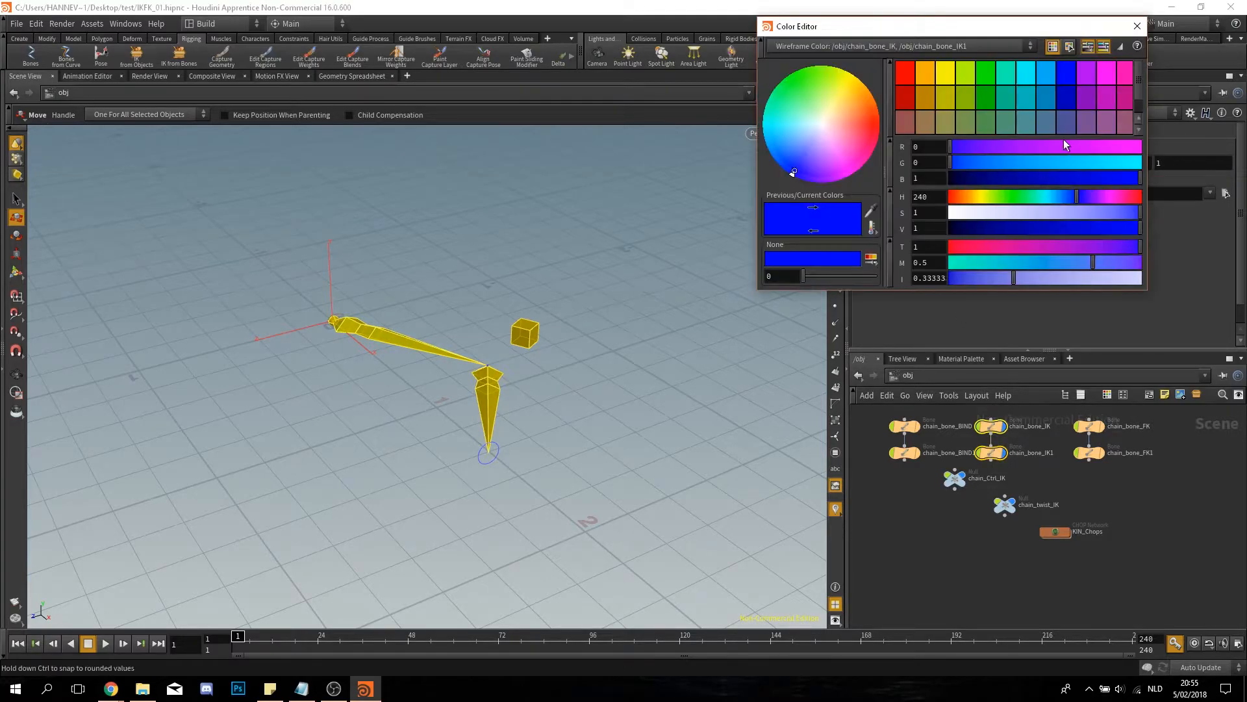
pyautogui.click(903, 72)
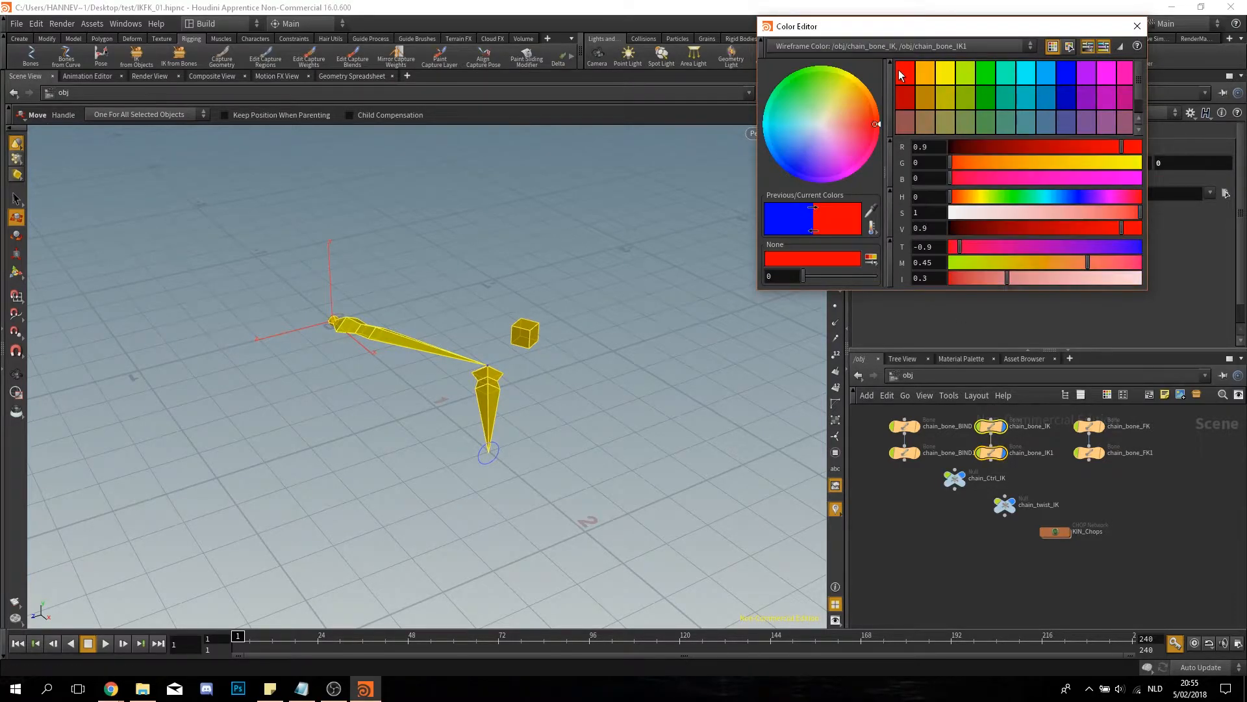
pyautogui.click(1137, 26)
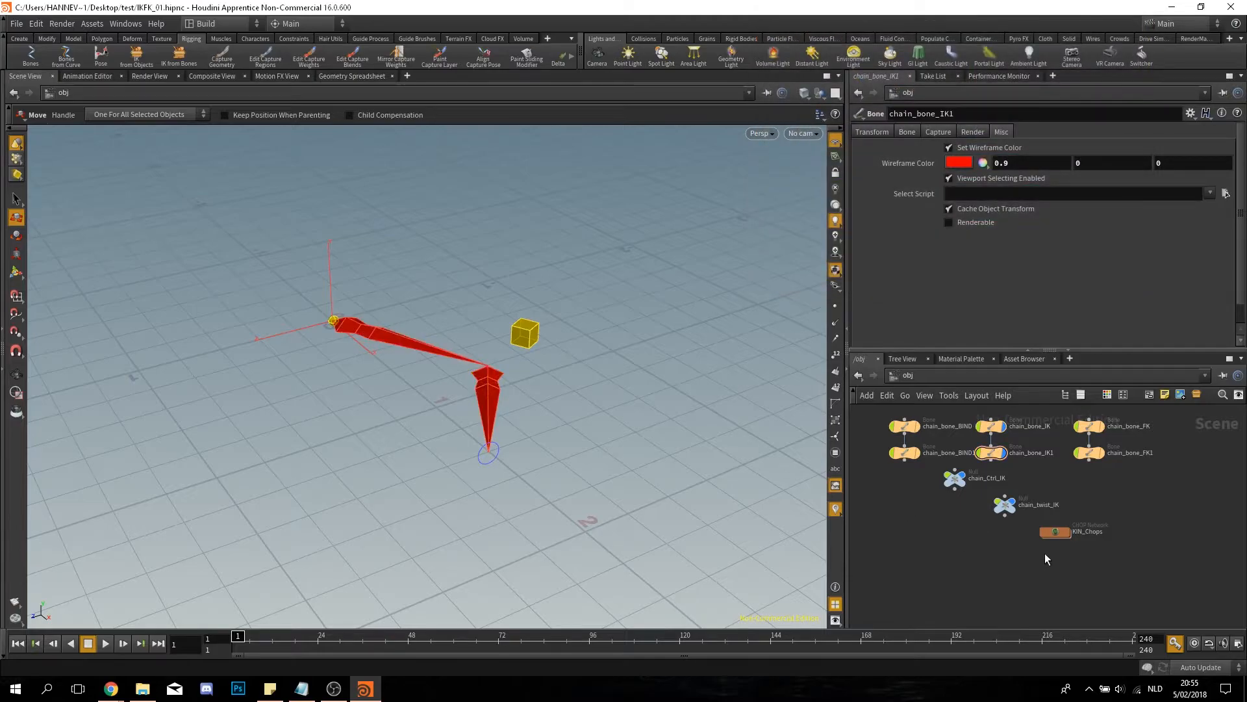
# Step: Display the FK bones and hide the IK bones together with chain_Ctrl_IK and chain_twist_IK
pyautogui.moveTo(1035, 554); pyautogui.dragTo(939, 406)
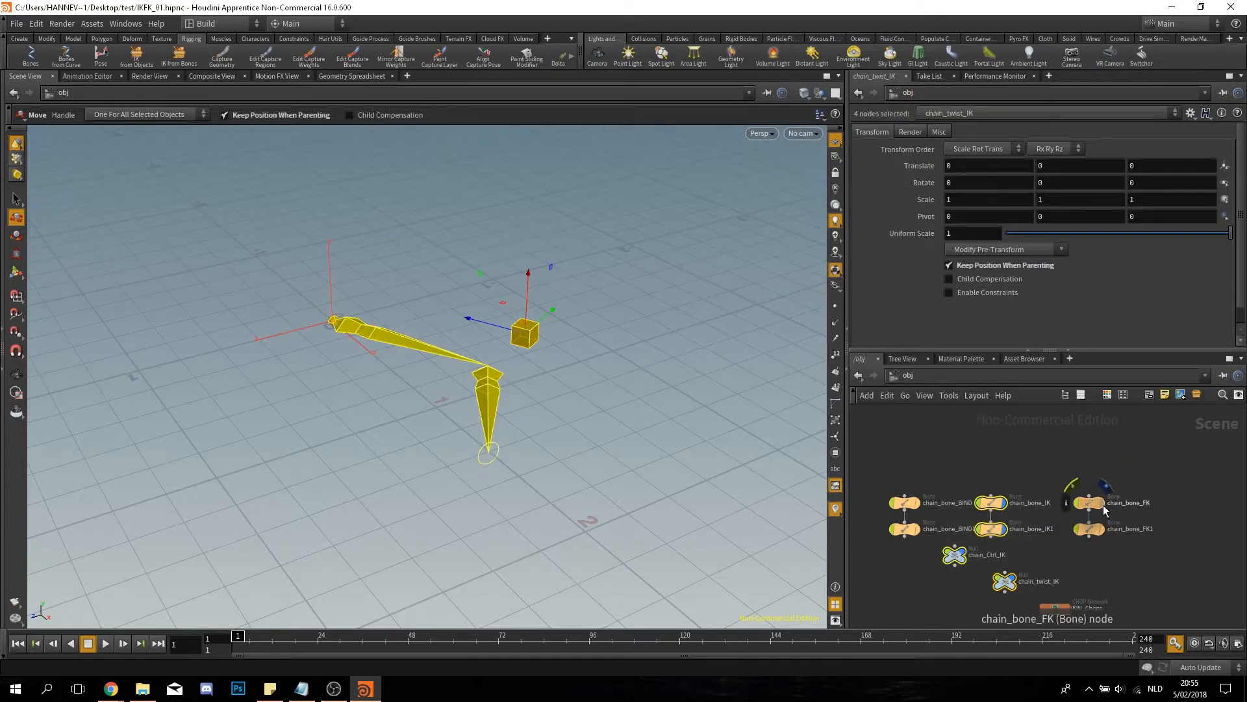
pyautogui.moveTo(1117, 547); pyautogui.dragTo(1074, 482)
pyautogui.click(1101, 528)
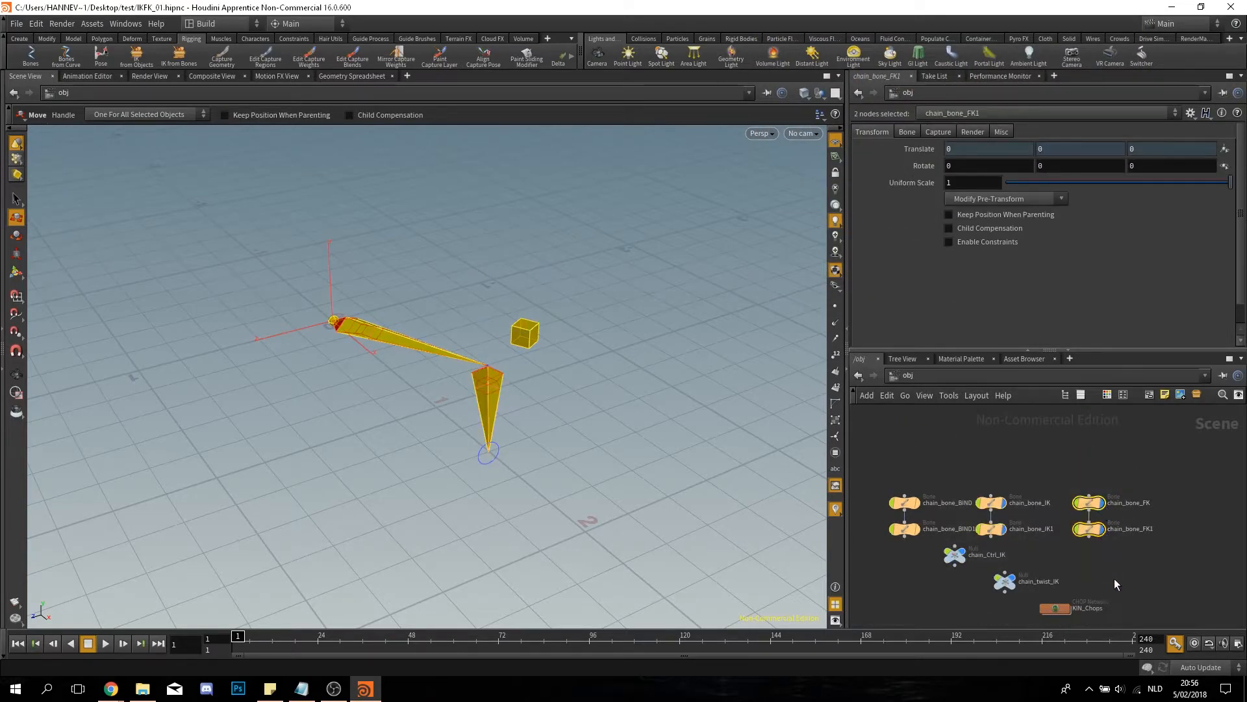
pyautogui.click(1116, 580)
pyautogui.moveTo(1030, 594); pyautogui.dragTo(942, 482)
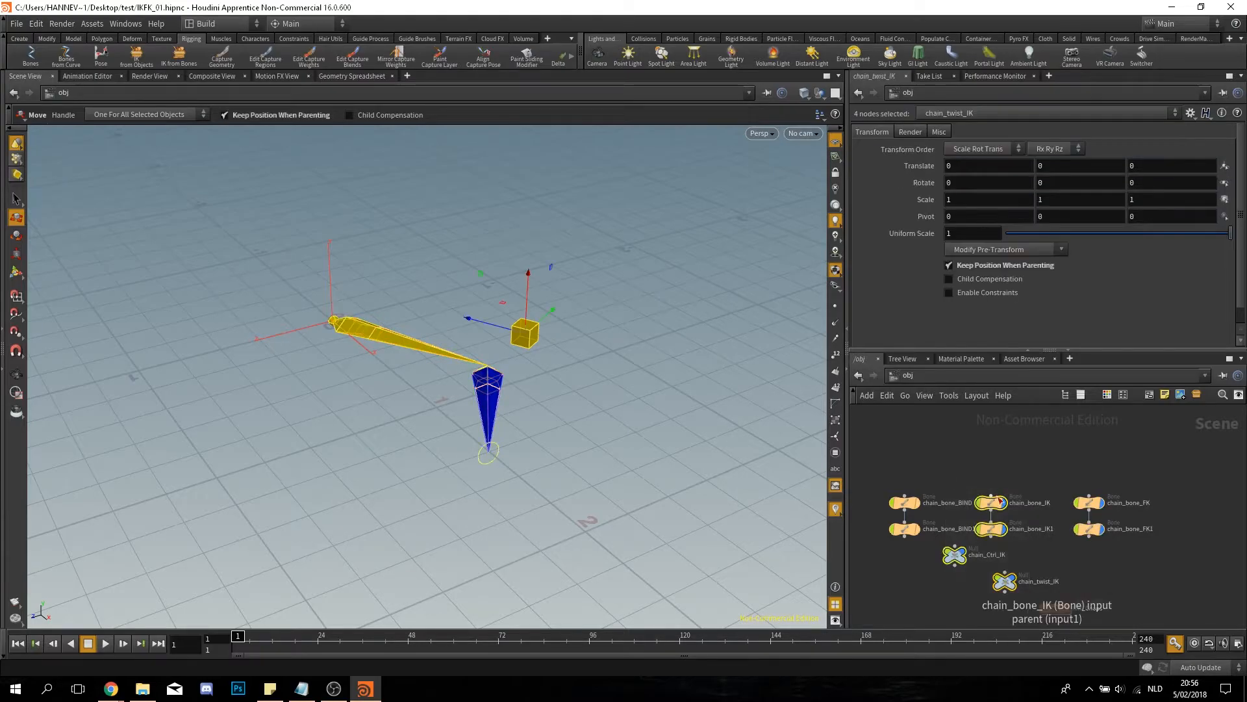
pyautogui.click(1054, 552)
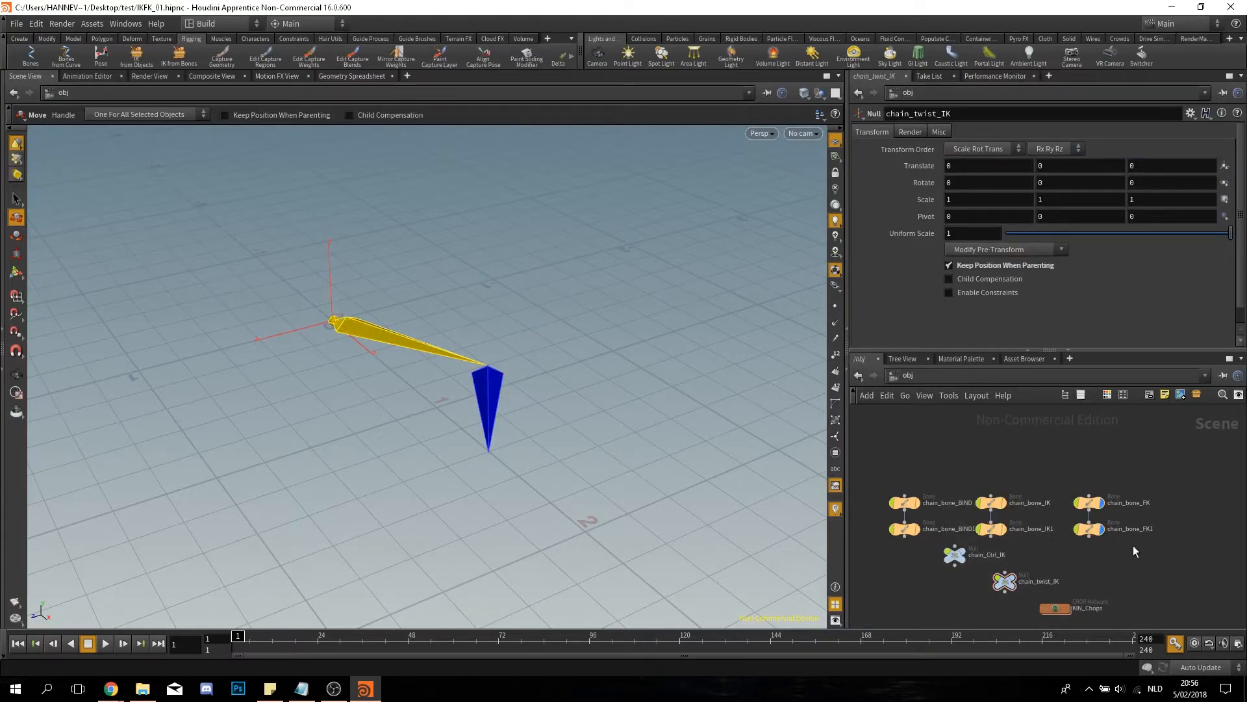
# Step: Set the wireframe color of chain_bone_FK and chain_bone_FK1 to red (0.9, 0, 0)
pyautogui.moveTo(1143, 572); pyautogui.dragTo(1070, 488)
pyautogui.click(1001, 131)
pyautogui.click(960, 163)
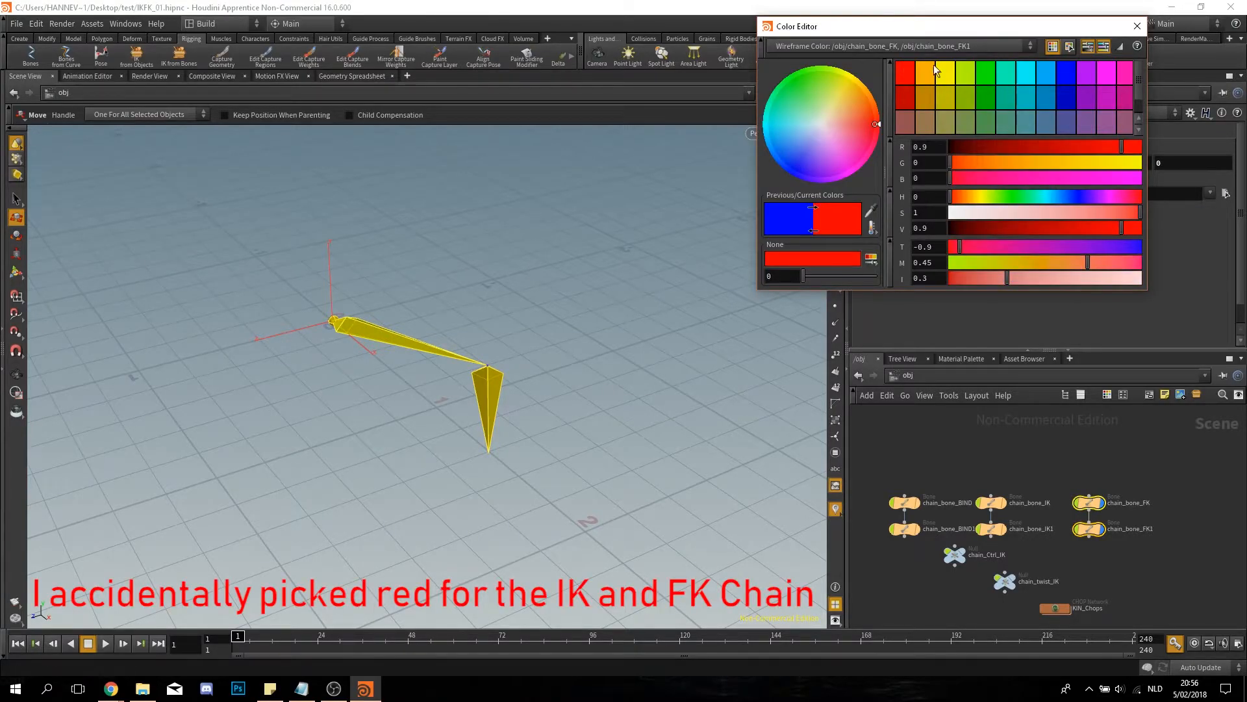
pyautogui.click(1137, 26)
pyautogui.click(1128, 442)
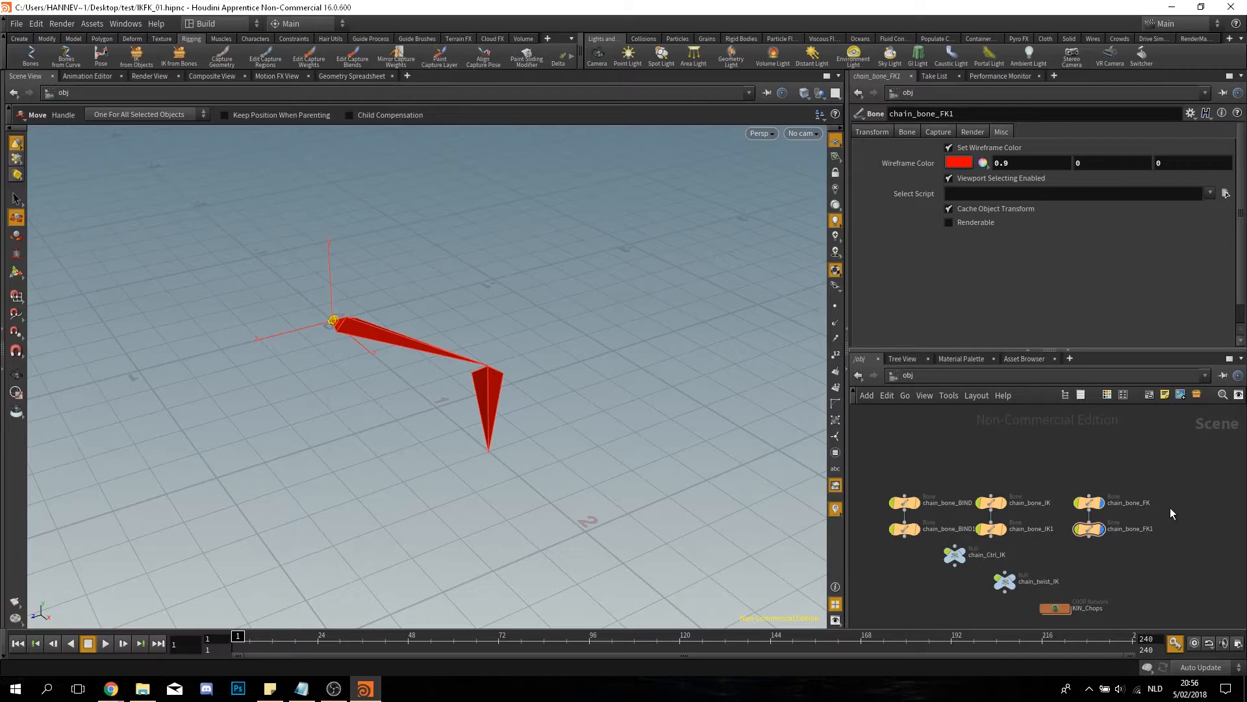
# Step: Add a null above the FK chain in the network and name it Ctrl_Fk
pyautogui.press('Tab')
pyautogui.write('n')
pyautogui.press('Return')
pyautogui.click(1099, 464)
pyautogui.click(1128, 463)
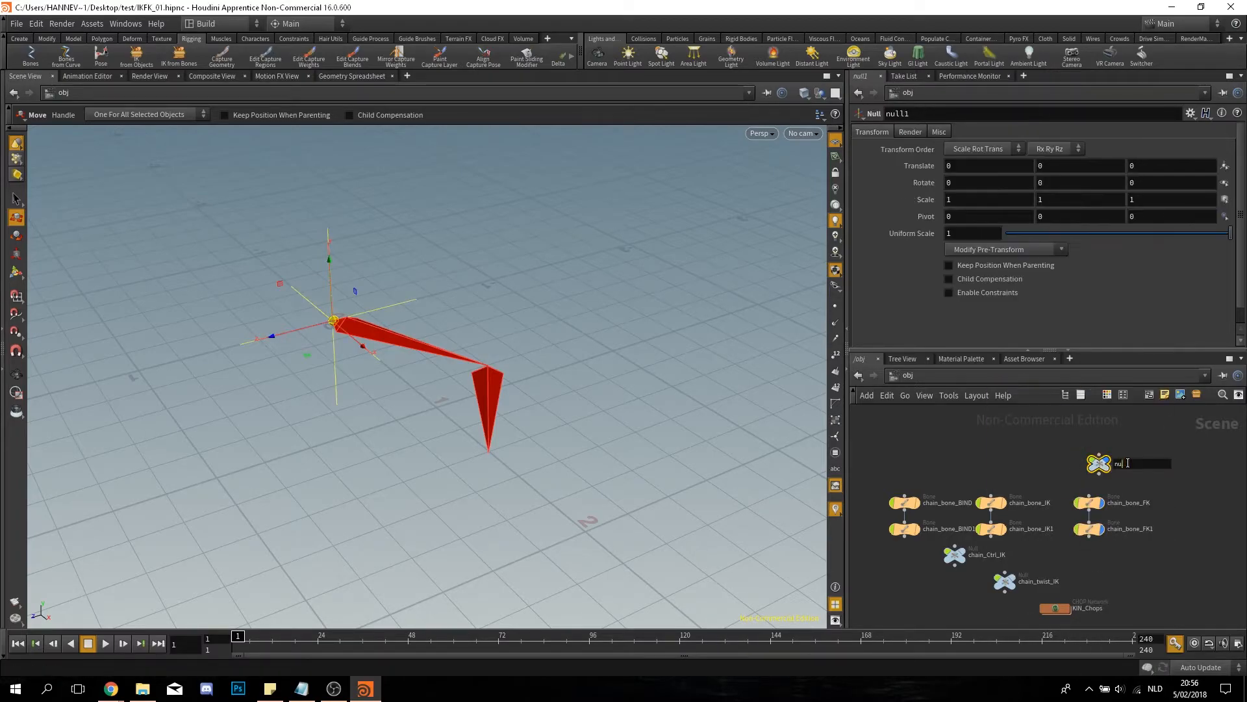
pyautogui.write('Ctrl_Fk')
pyautogui.press('Return')
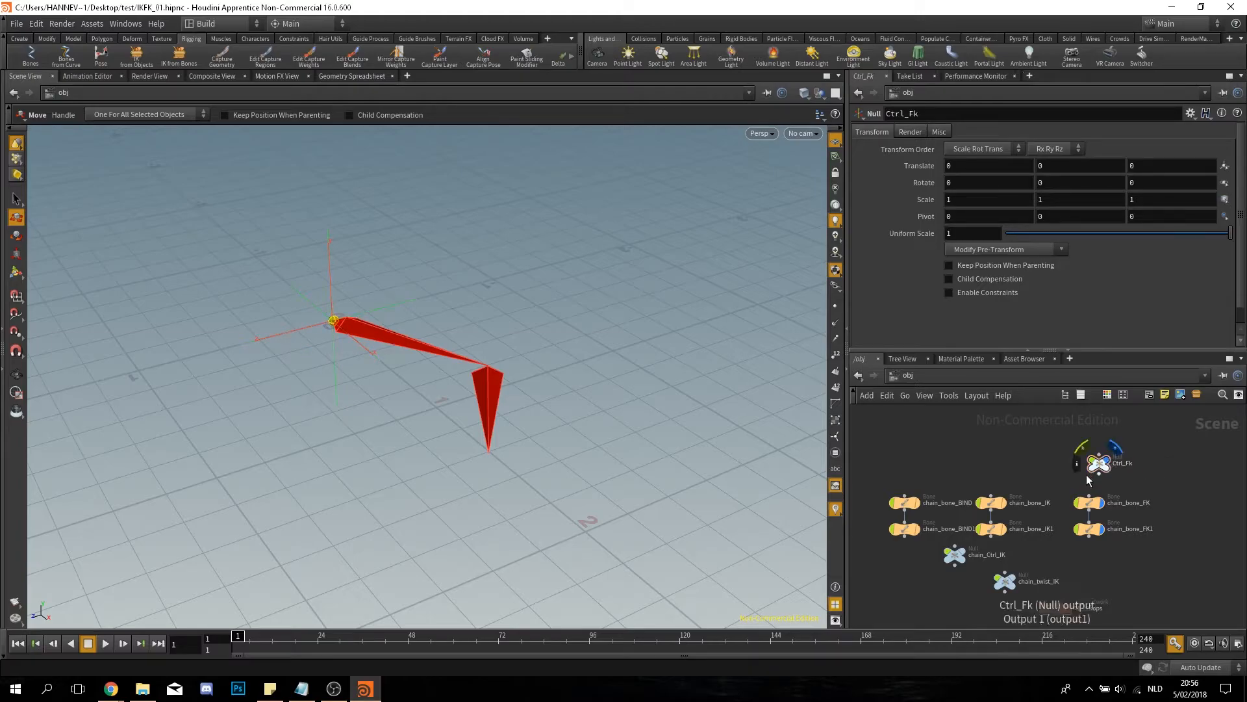
# Step: Set Ctrl_Fk's control type to Circles with XY plane orientation
pyautogui.doubleClick(1100, 464)
pyautogui.click(980, 181)
pyautogui.click(984, 247)
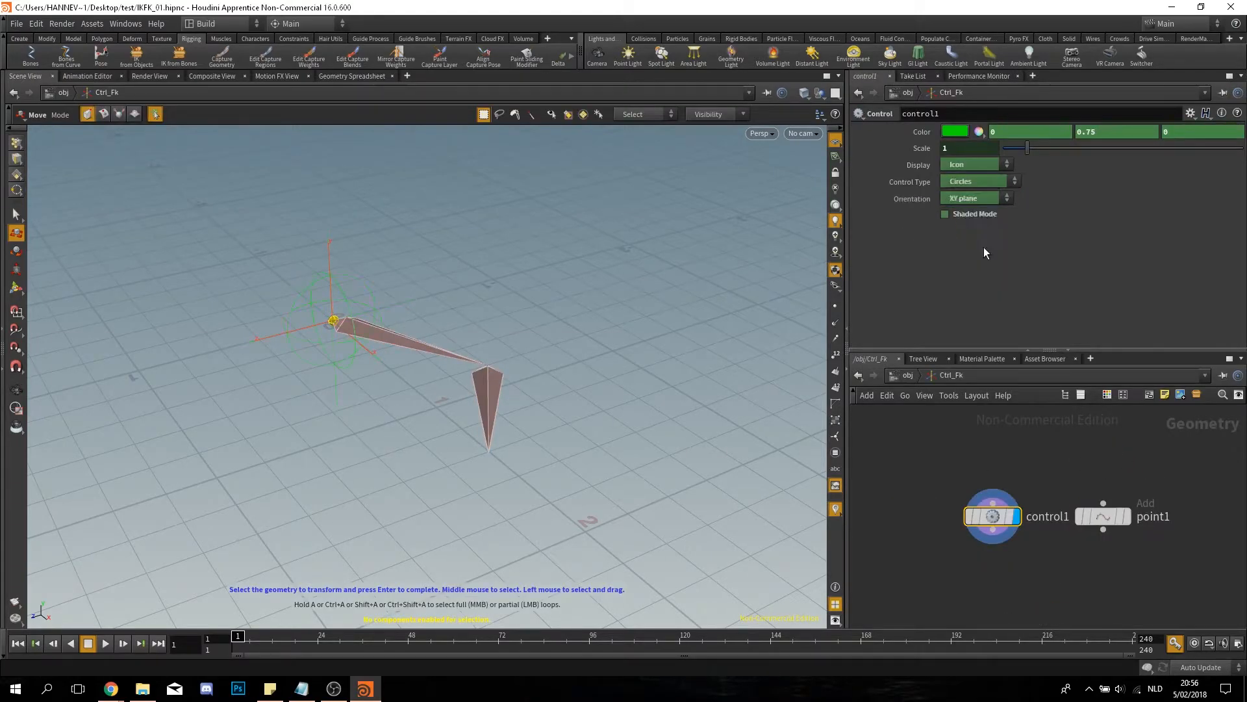
pyautogui.press('u')
# Step: Duplicate Ctrl_Fk as Ctrl_Fk1, and parent Ctrl_Fk to chain_bone_FK and Ctrl_Fk1 to chain_bone_FK1 to position them at the joints
pyautogui.click(1148, 476)
pyautogui.moveTo(1105, 468); pyautogui.dragTo(1152, 548)
pyautogui.click(1089, 511)
pyautogui.click(1159, 542)
pyautogui.click(1116, 545)
pyautogui.click(1154, 580)
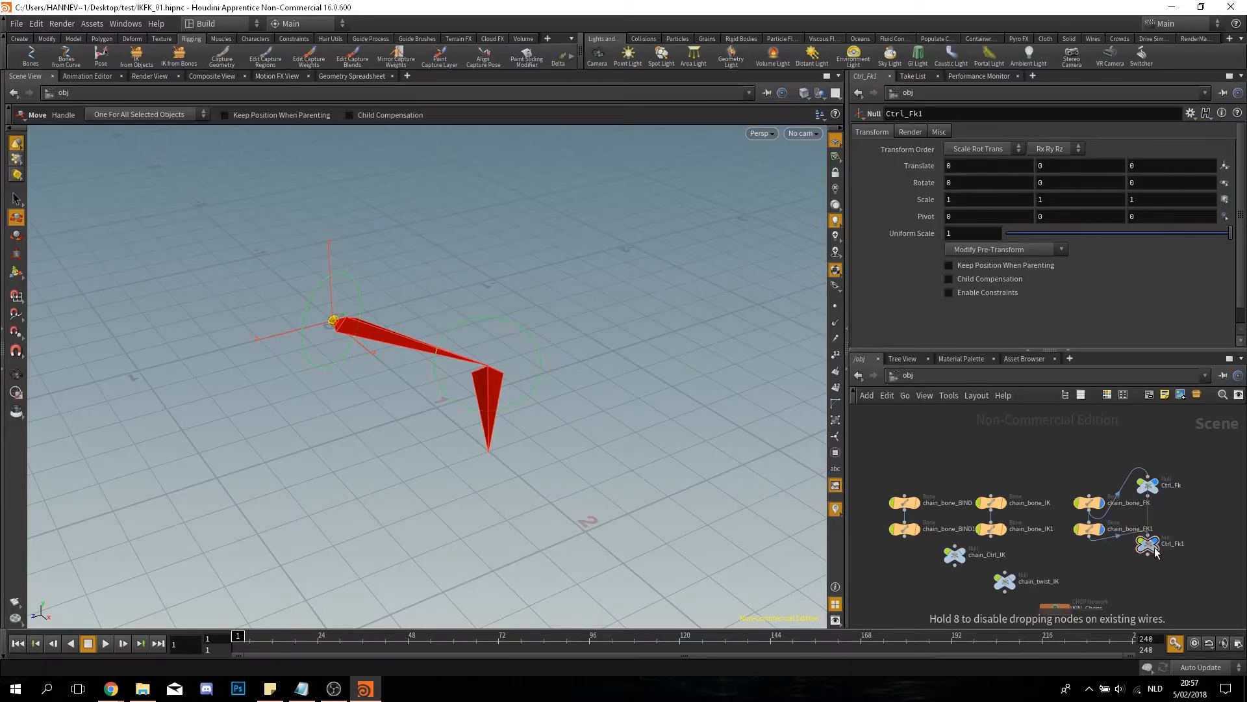
# Step: Enable Keep Position When Parenting on Ctrl_Fk1 and Ctrl_Fk, and disconnect both nulls from the FK bones
pyautogui.click(540, 352)
pyautogui.click(224, 115)
pyautogui.click(319, 282)
pyautogui.click(225, 115)
pyautogui.moveTo(1108, 484); pyautogui.dragTo(1158, 492)
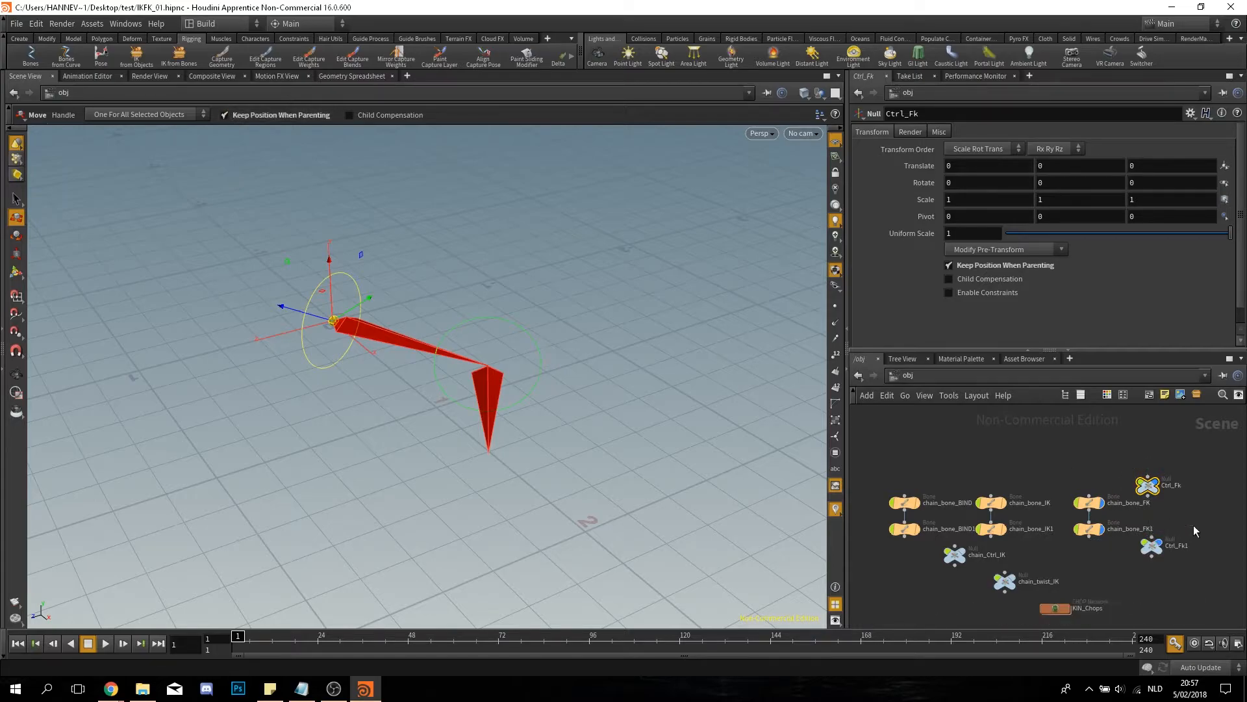
# Step: With Keep Position When Parenting enabled on the FK bones, build the hierarchy Ctrl_Fk, chain_bone_FK, Ctrl_Fk1, chain_bone_FK1 from parent to child
pyautogui.click(1090, 503)
pyautogui.click(1090, 528)
pyautogui.click(711, 336)
pyautogui.moveTo(1089, 504); pyautogui.dragTo(1083, 472)
pyautogui.moveTo(1149, 488); pyautogui.dragTo(1084, 446)
pyautogui.click(1091, 472)
pyautogui.moveTo(1152, 547); pyautogui.dragTo(1090, 506)
pyautogui.moveTo(1131, 580); pyautogui.dragTo(1144, 574, button='middle')
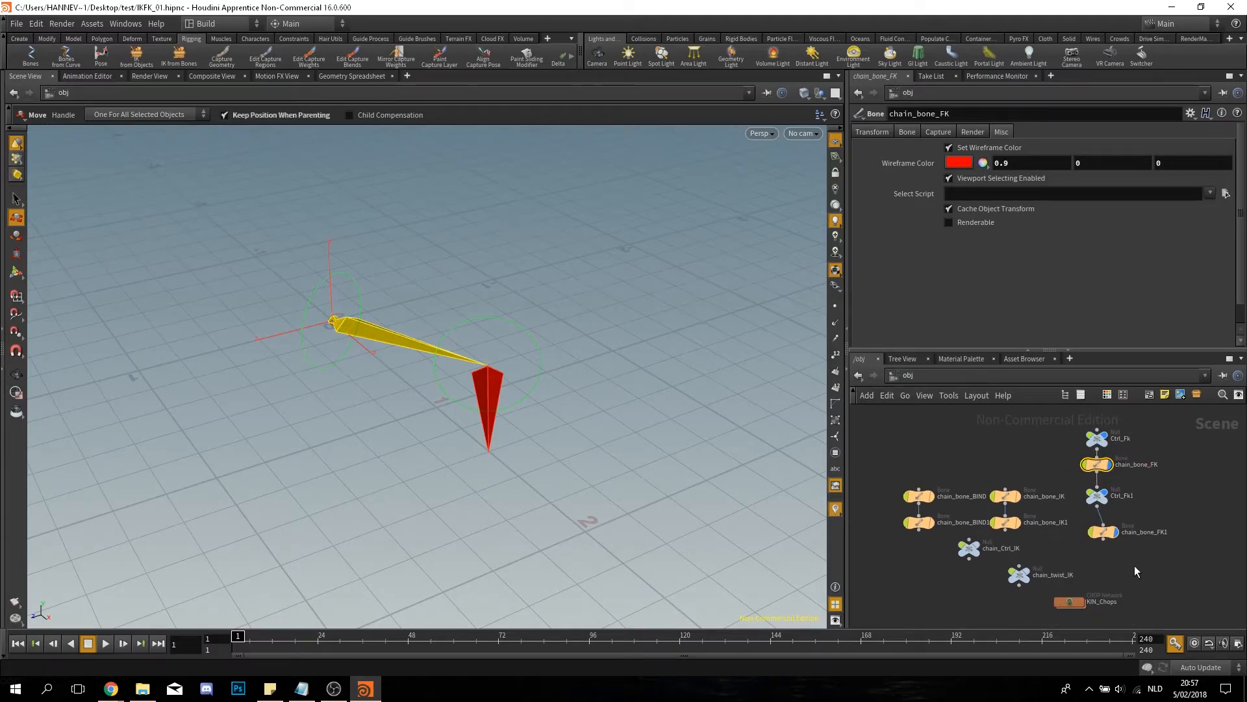
# Step: Hide the FK bones and their control nulls, and display chain_bone_BIND and chain_bone_BIND1
pyautogui.moveTo(1101, 533); pyautogui.dragTo(1099, 439)
pyautogui.click(1104, 435)
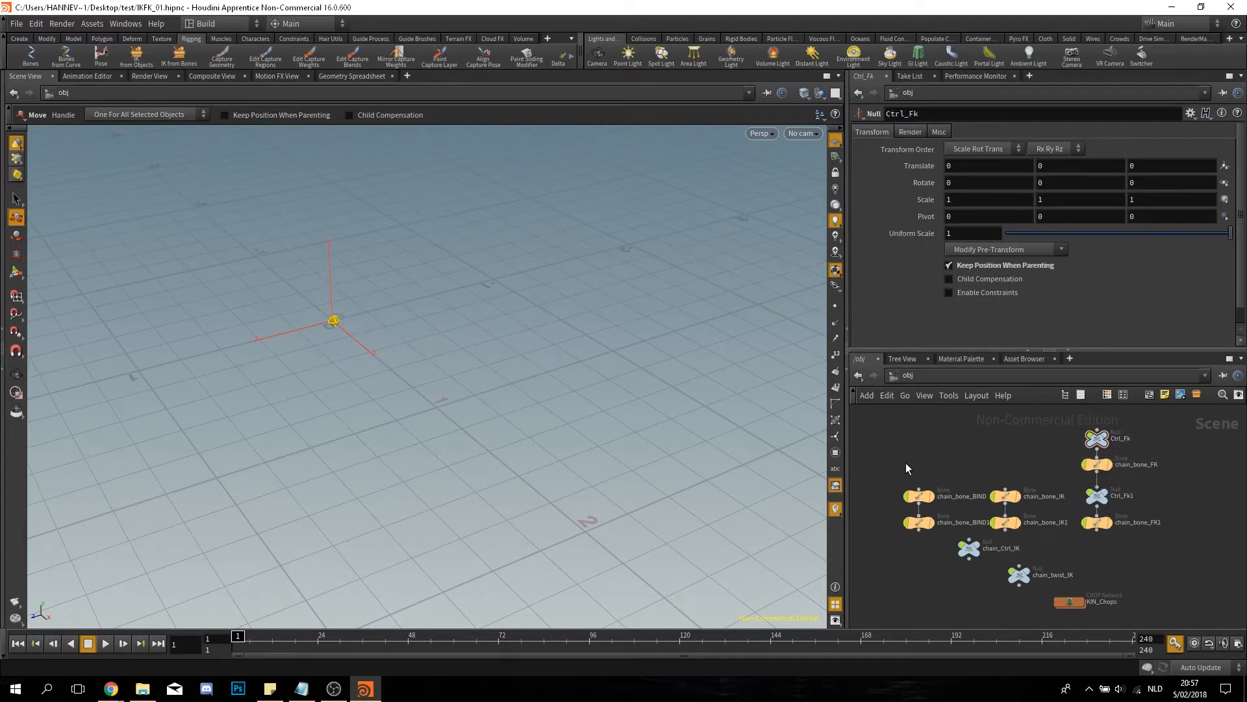
pyautogui.moveTo(908, 471); pyautogui.dragTo(935, 529)
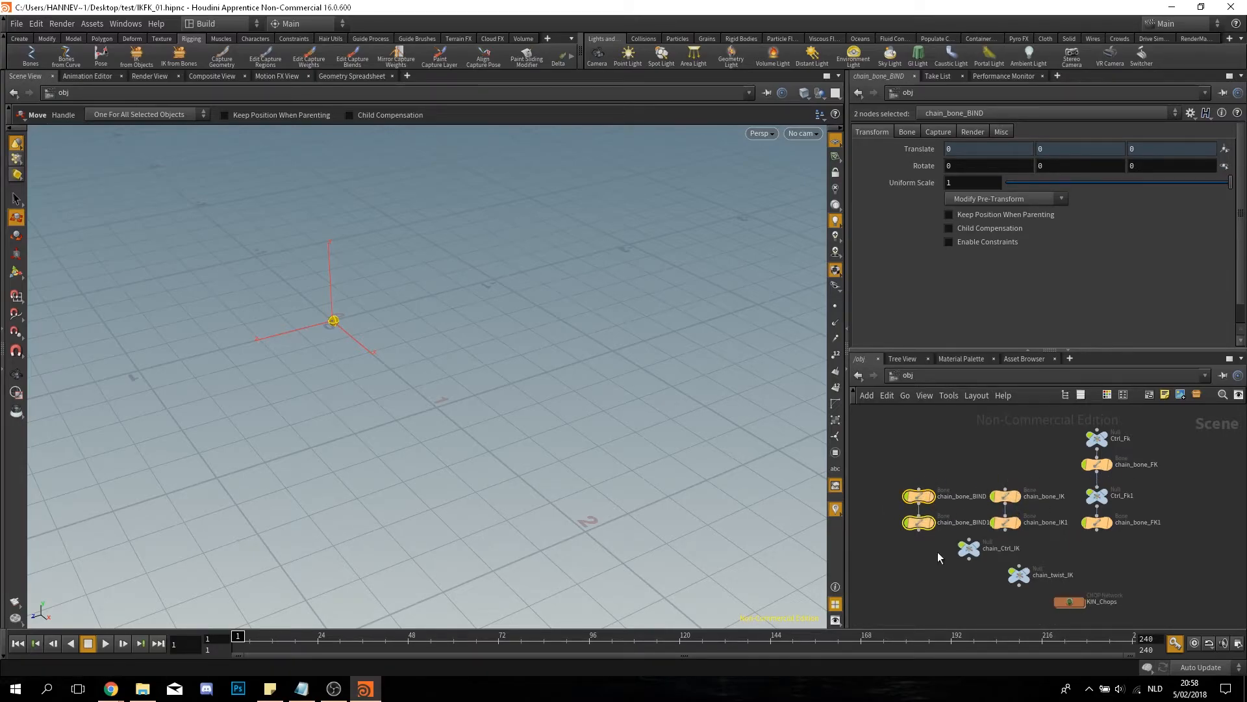
pyautogui.click(931, 523)
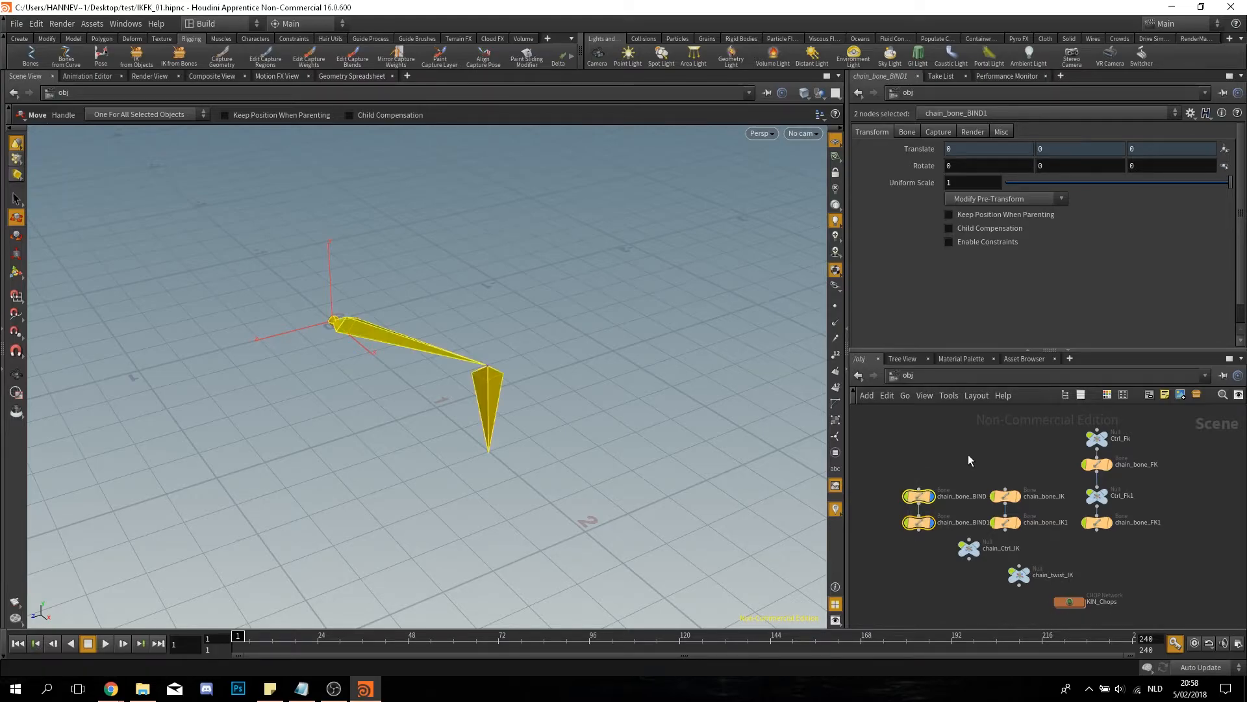
pyautogui.click(968, 455)
# Step: Set the wireframe color of chain_bone_BIND and chain_bone_BIND1 to green (0, 0.9, 0)
pyautogui.moveTo(930, 567); pyautogui.dragTo(916, 479)
pyautogui.click(1001, 132)
pyautogui.click(960, 163)
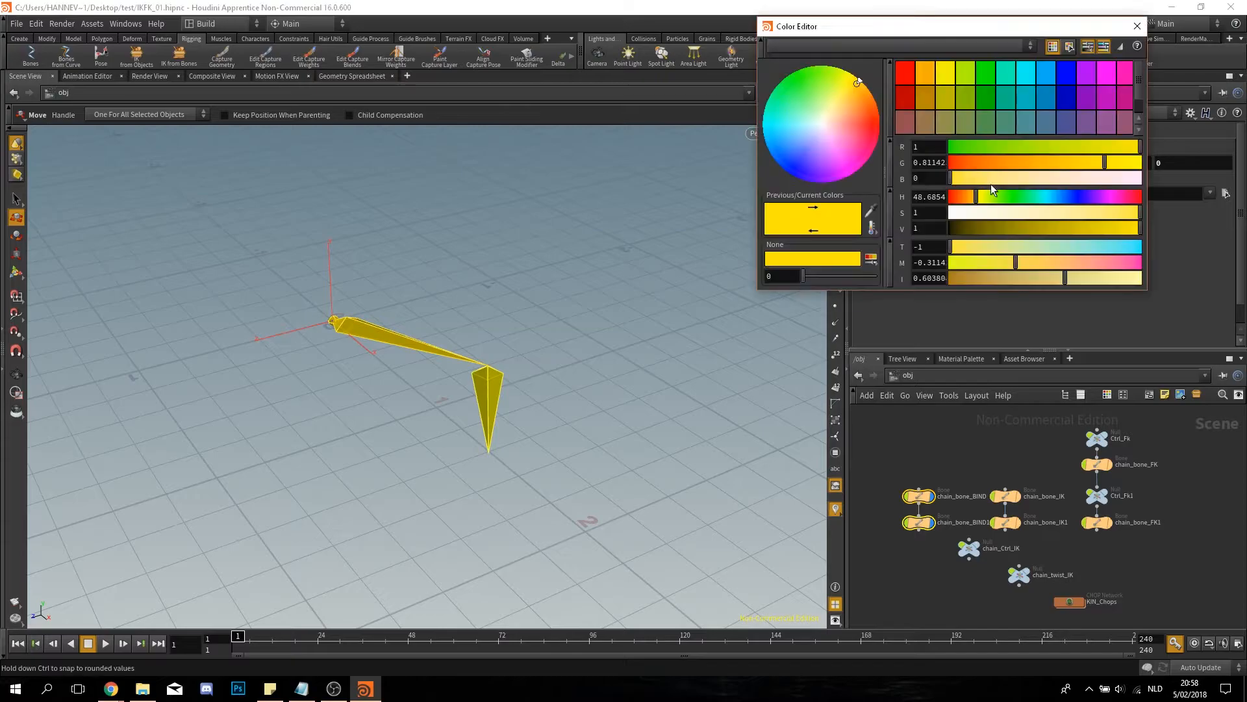
pyautogui.click(986, 73)
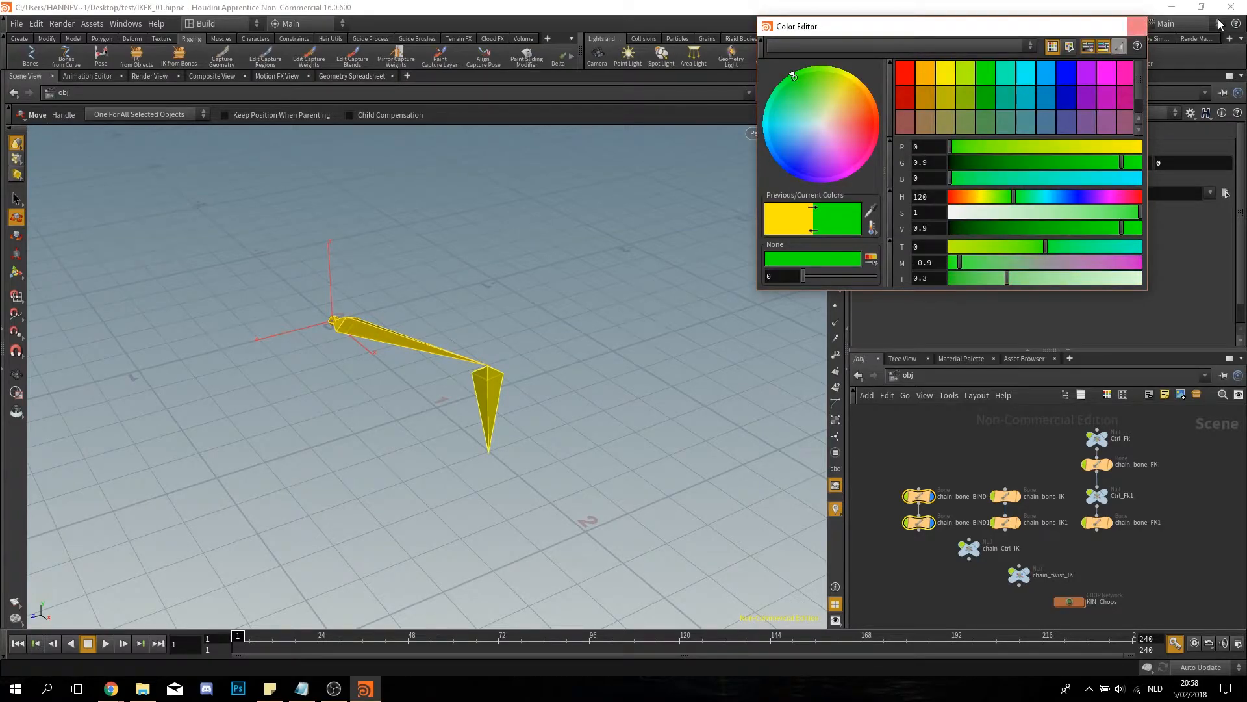
pyautogui.click(1137, 26)
# Step: Enable constraints on chain_bone_BIND, create a Constraints Network for it, and return to the object level
pyautogui.click(863, 129)
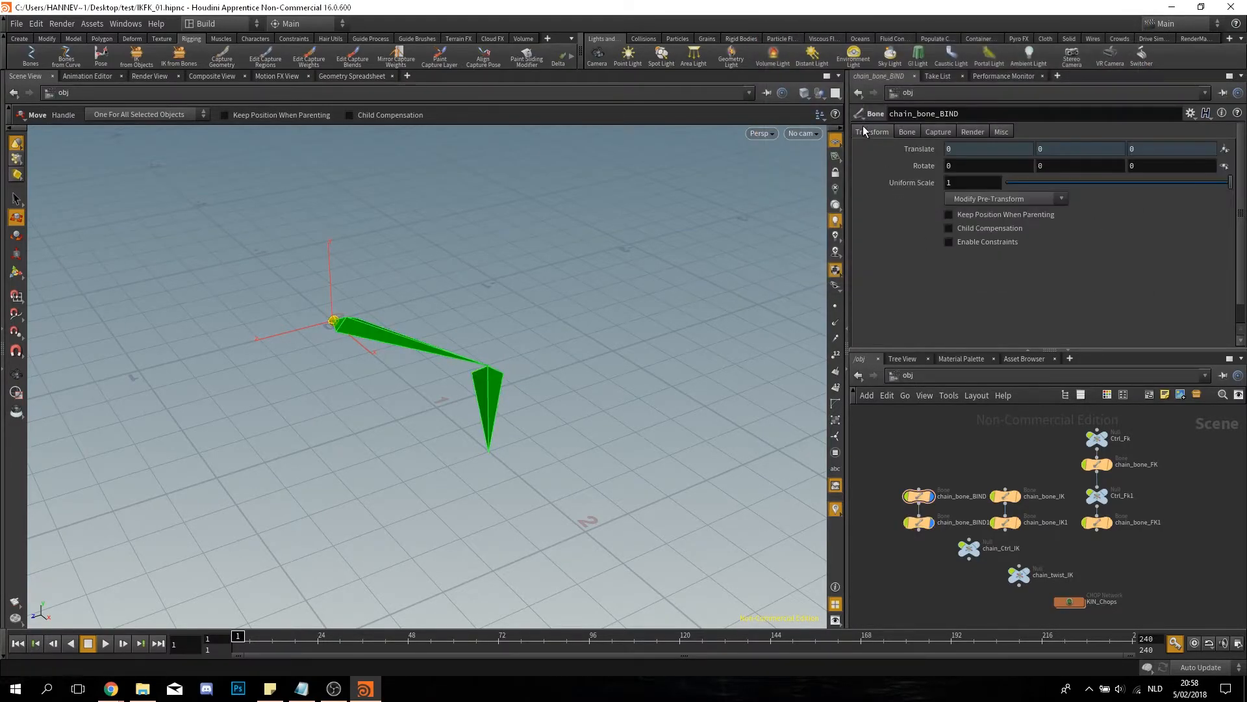
pyautogui.click(948, 241)
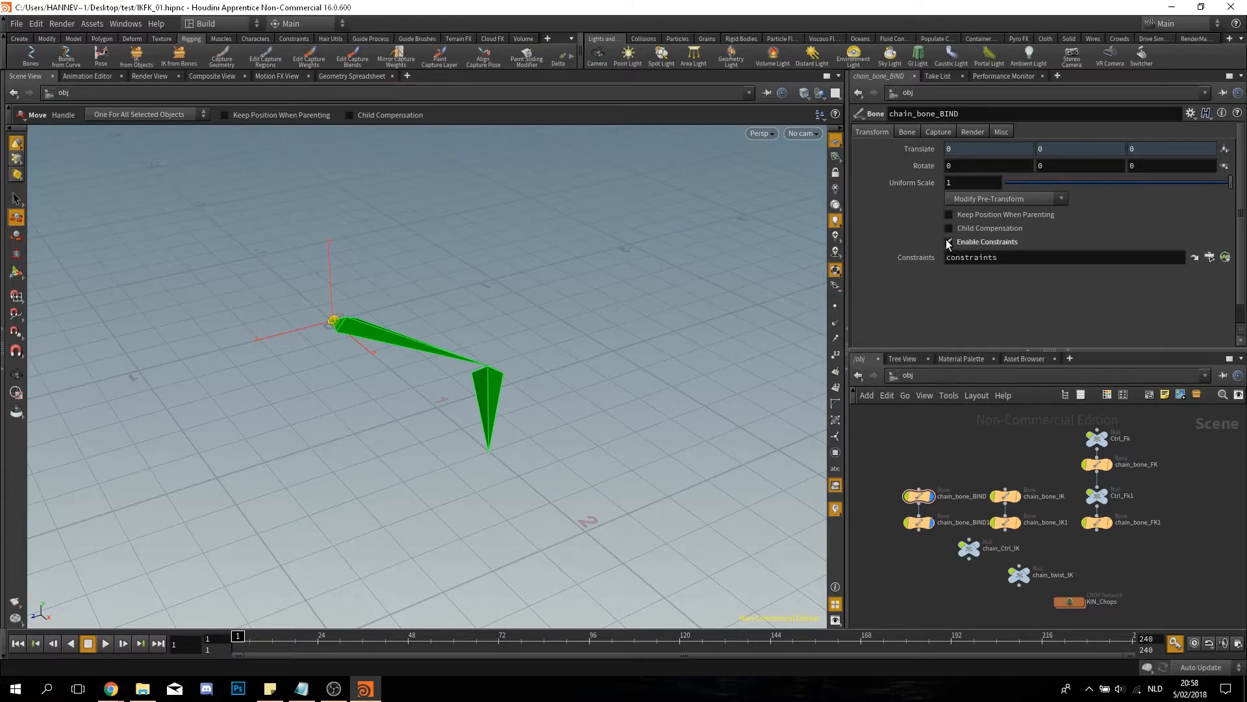
pyautogui.click(1226, 258)
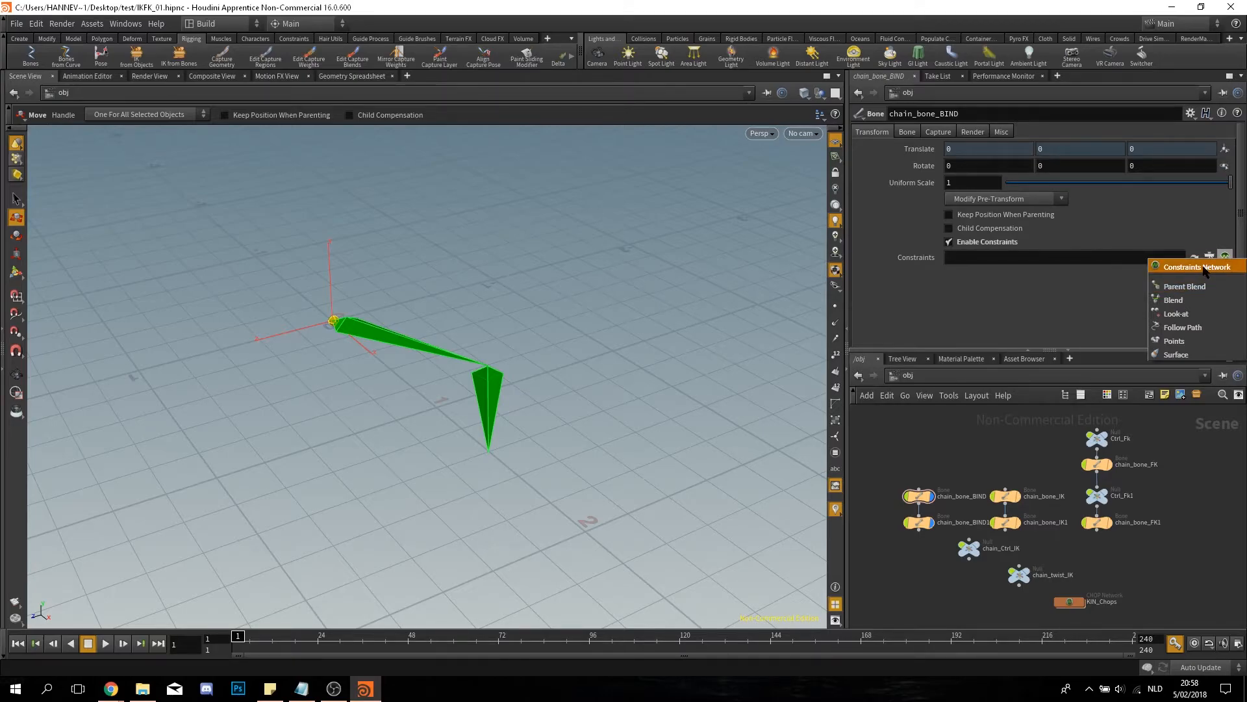
pyautogui.click(1205, 267)
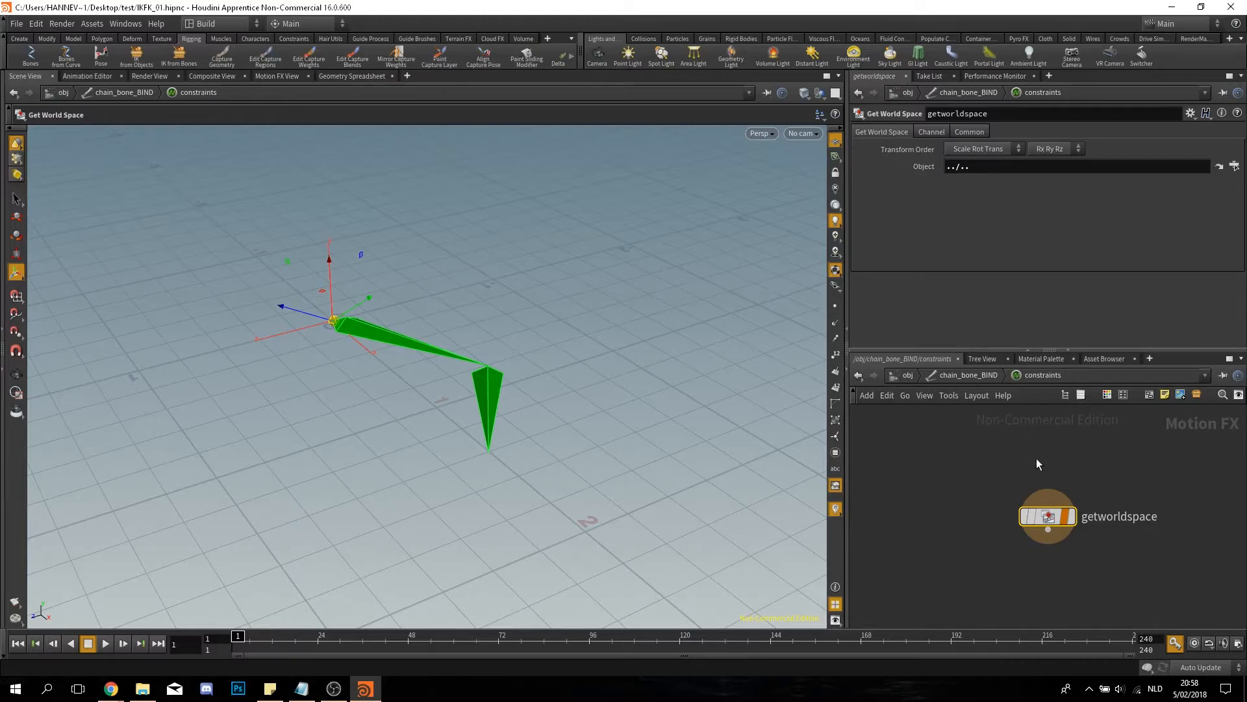
pyautogui.click(960, 373)
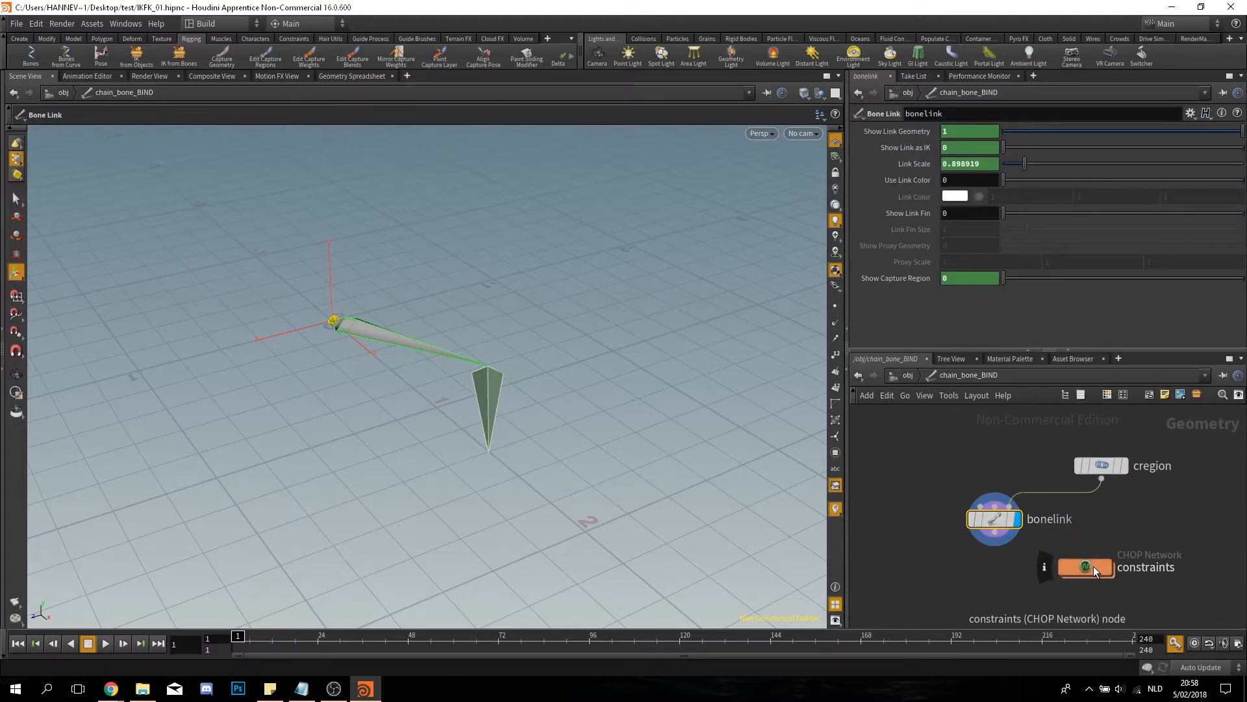
pyautogui.doubleClick(1093, 566)
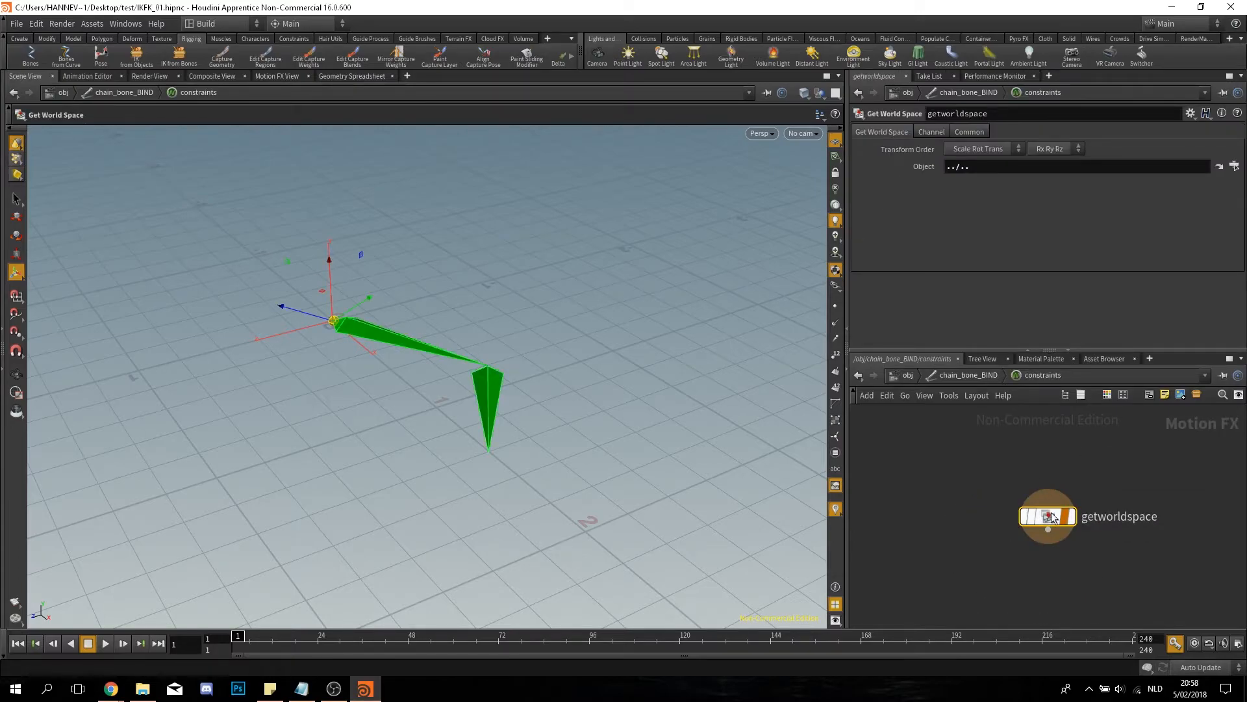
pyautogui.press('u')
# Step: Enable constraints on chain_bone_BIND1, create a Constraints Network for it, and return to the object level
pyautogui.click(920, 524)
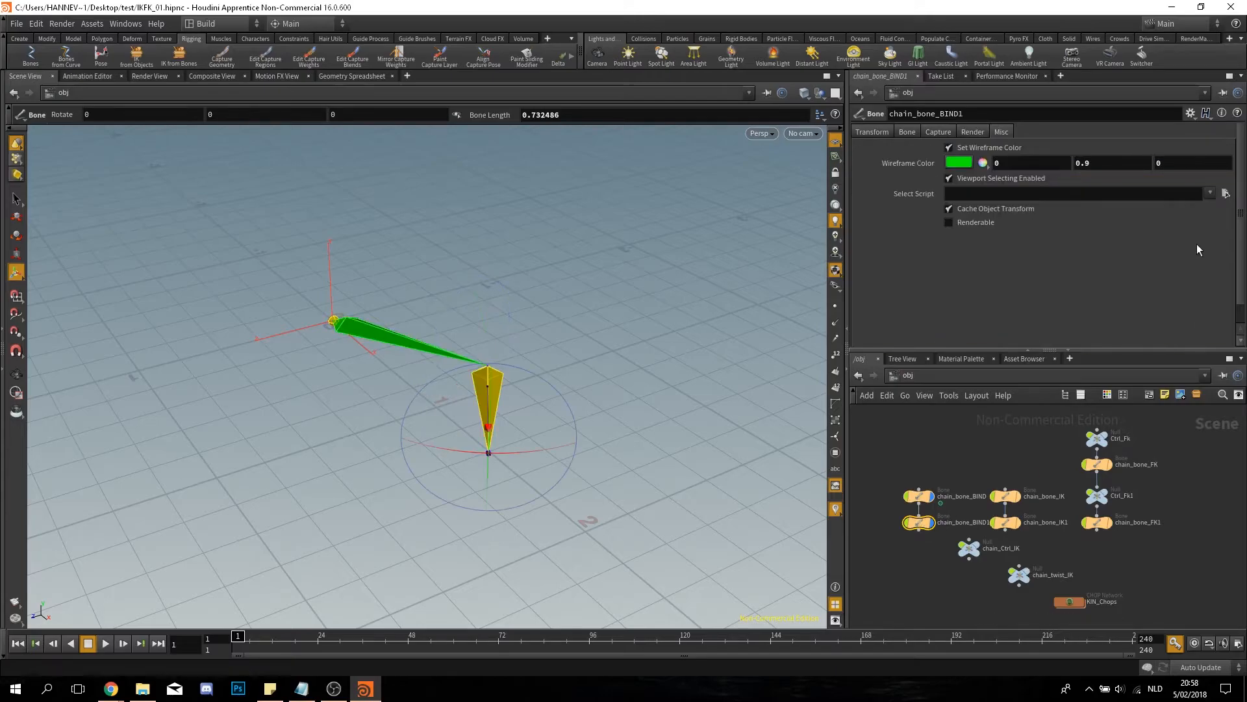
pyautogui.click(872, 132)
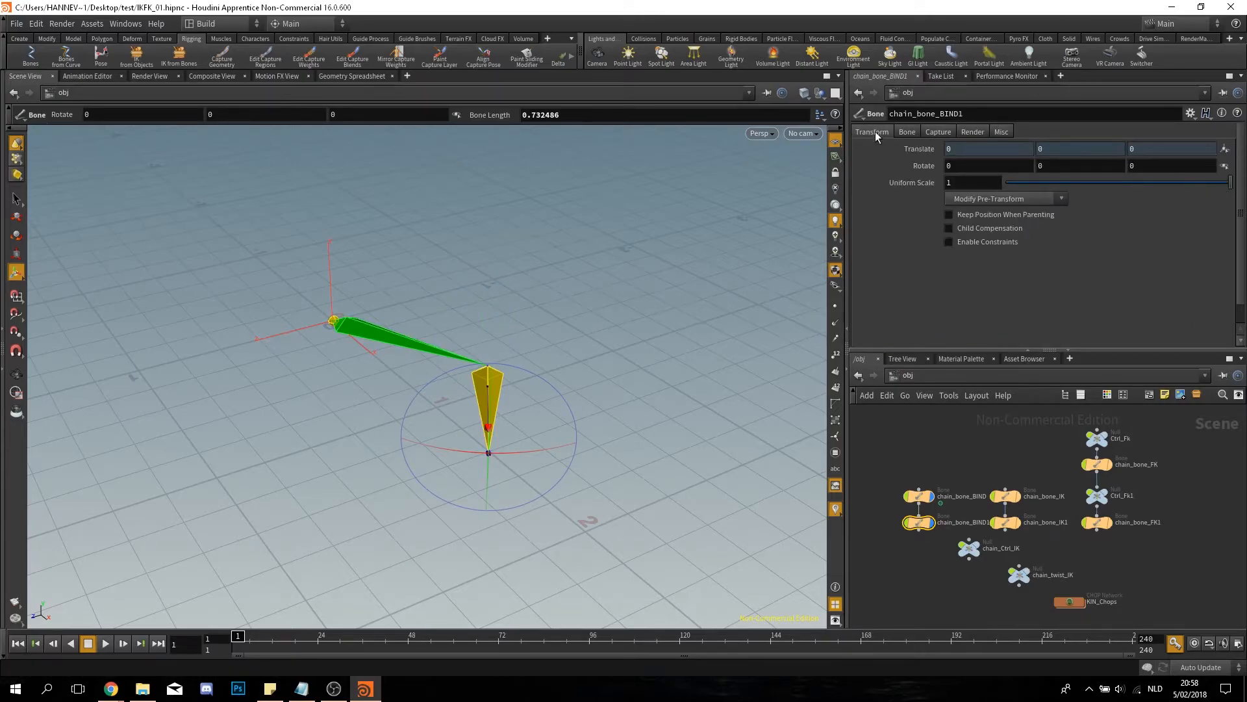
pyautogui.click(950, 242)
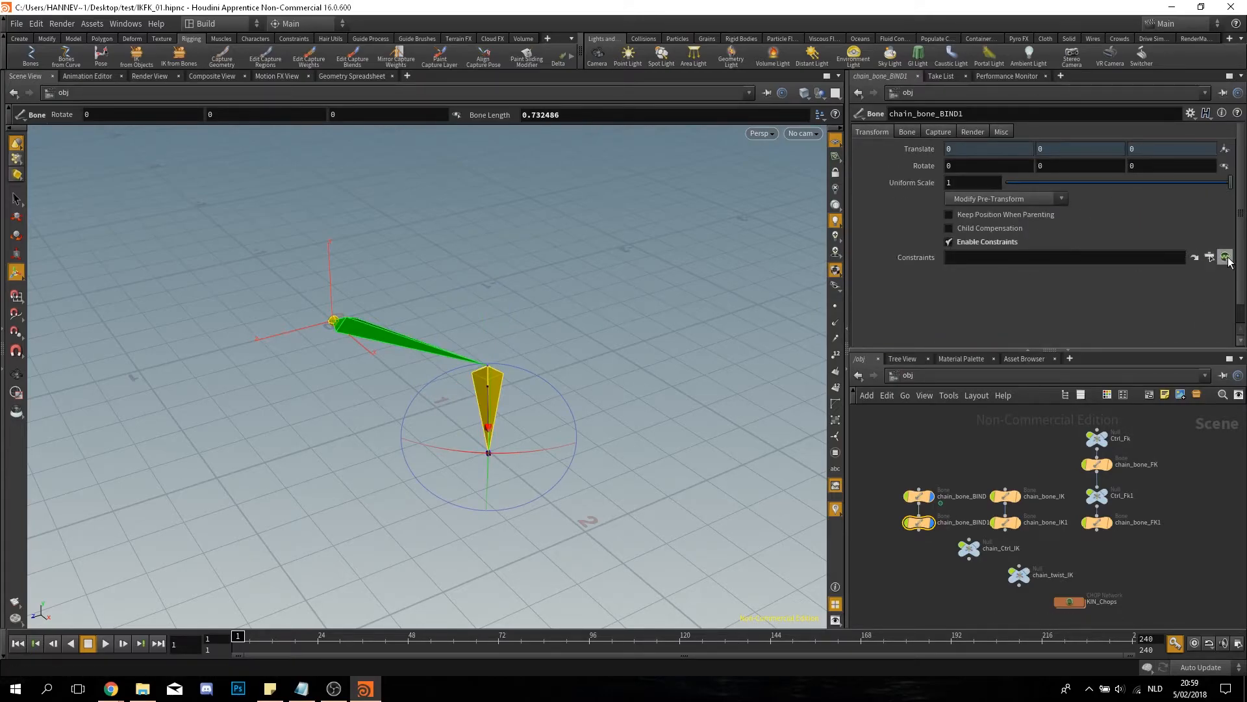
pyautogui.click(1225, 256)
pyautogui.click(1197, 266)
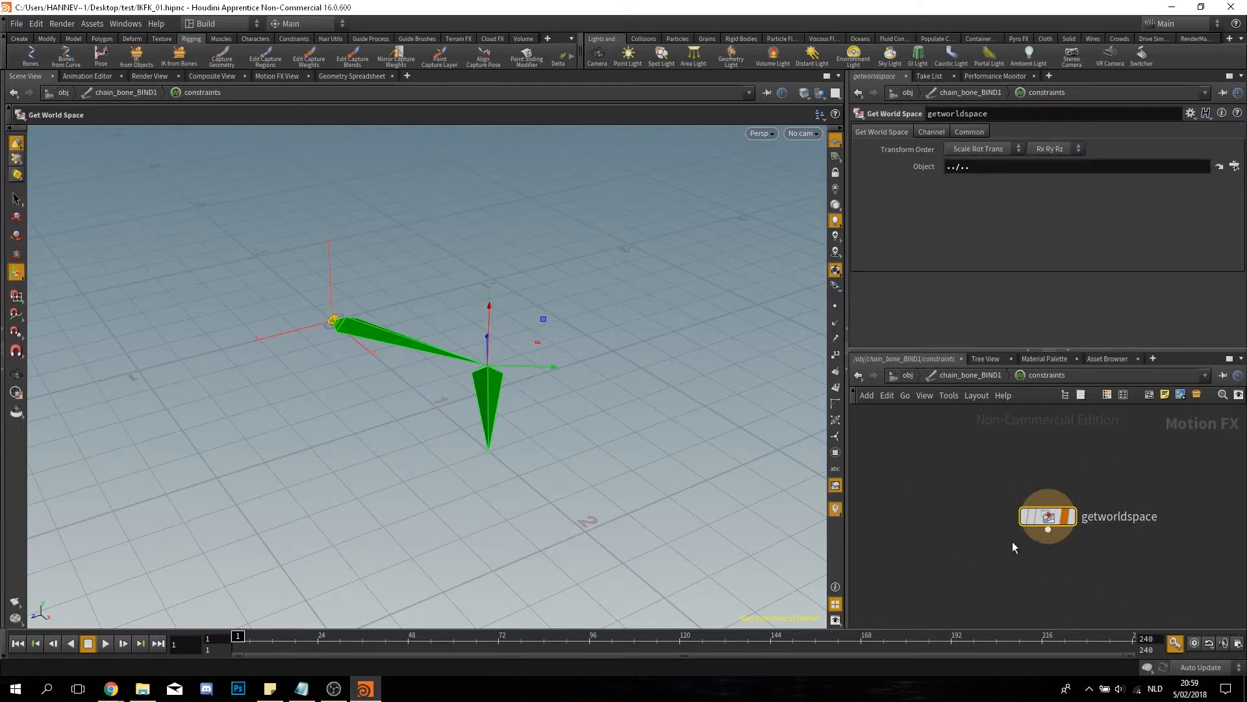
pyautogui.click(916, 375)
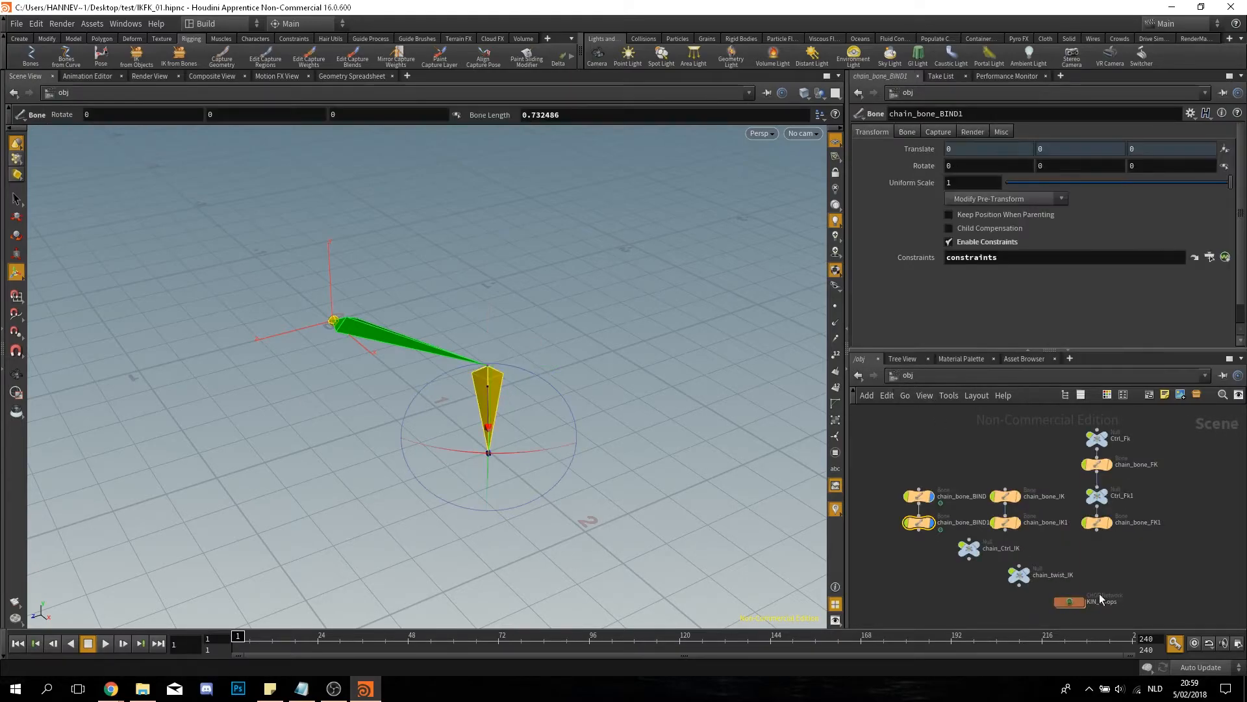
# Step: Add a Parent Blend constraint to chain_bone_BIND with chain_bone_IK and chain_bone_FK as the parent objects
pyautogui.click(1114, 572)
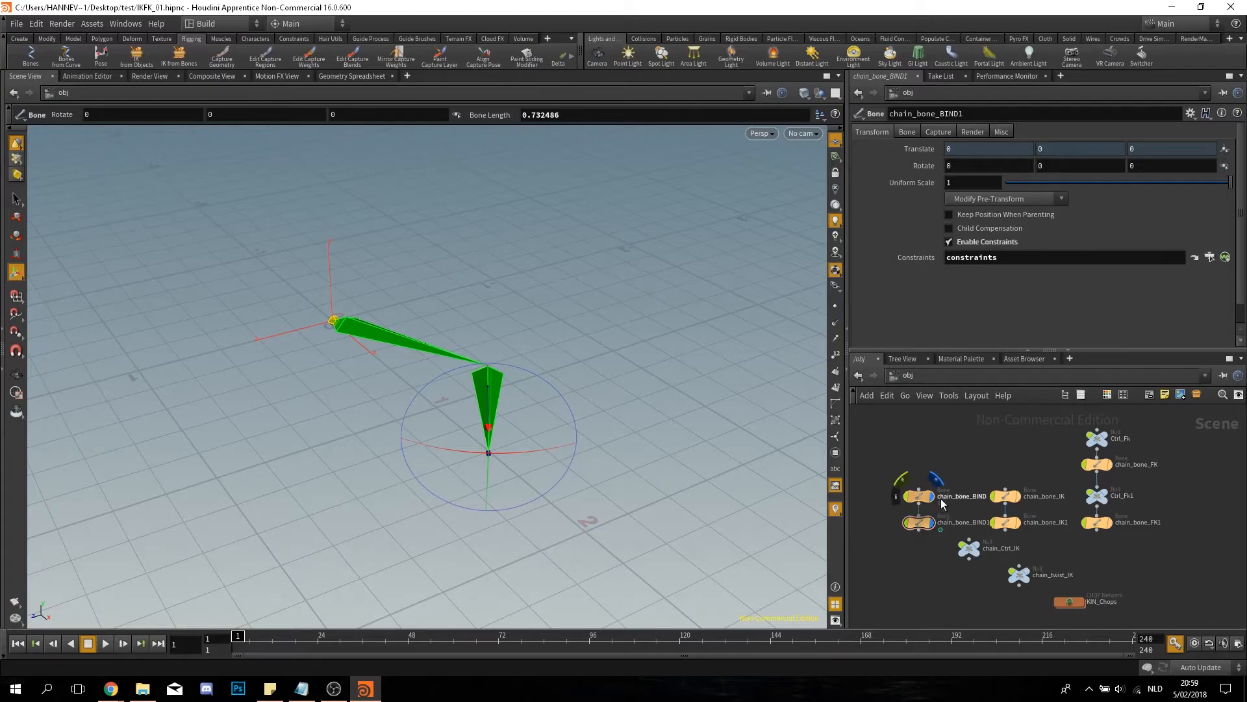
pyautogui.click(1225, 255)
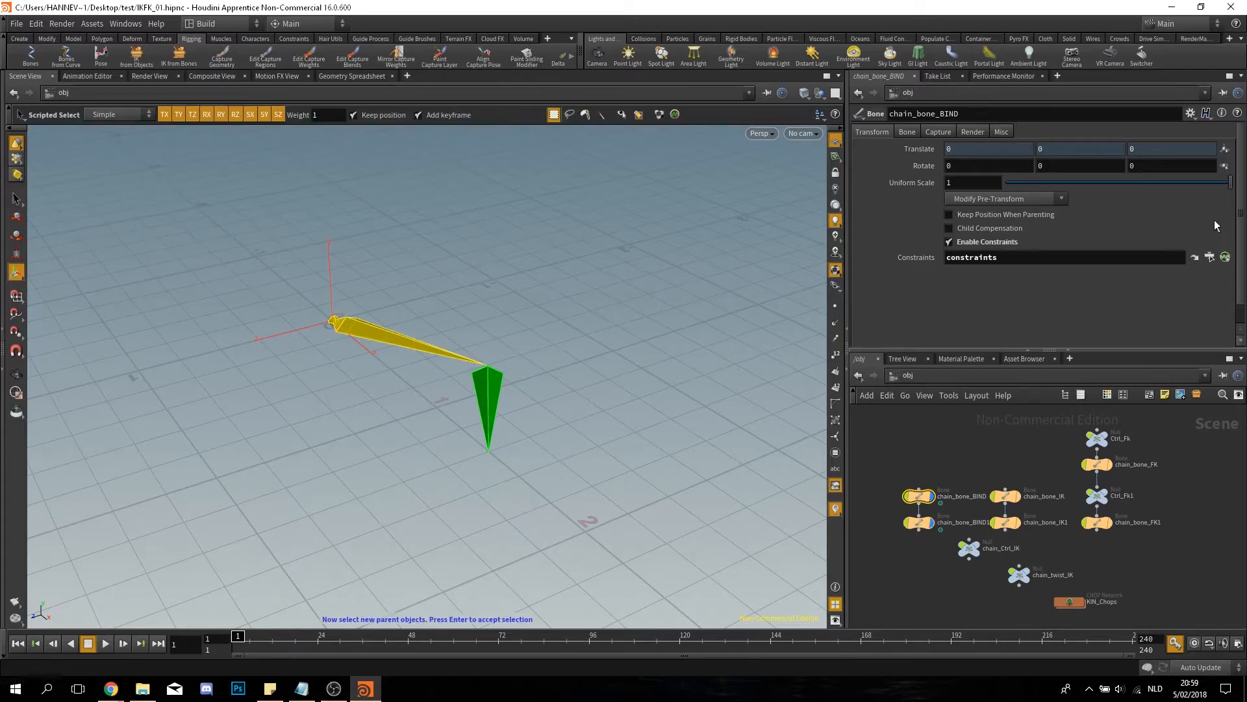
pyautogui.click(1226, 259)
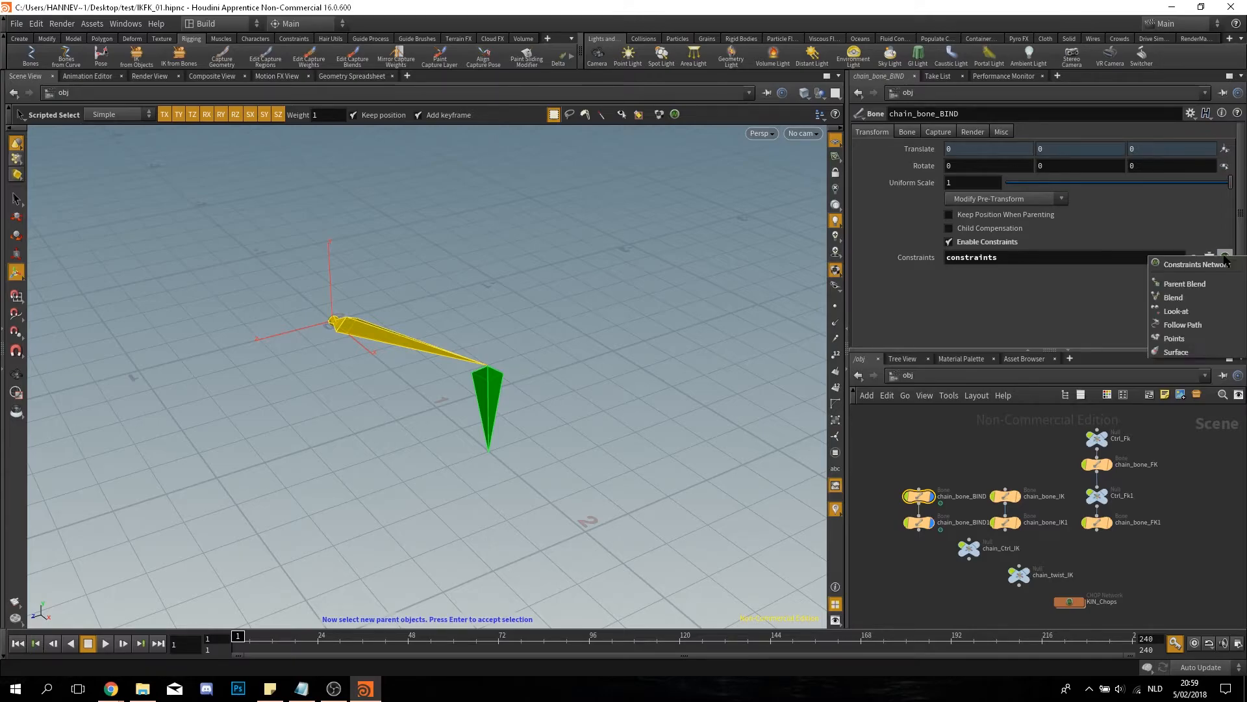
pyautogui.click(1193, 286)
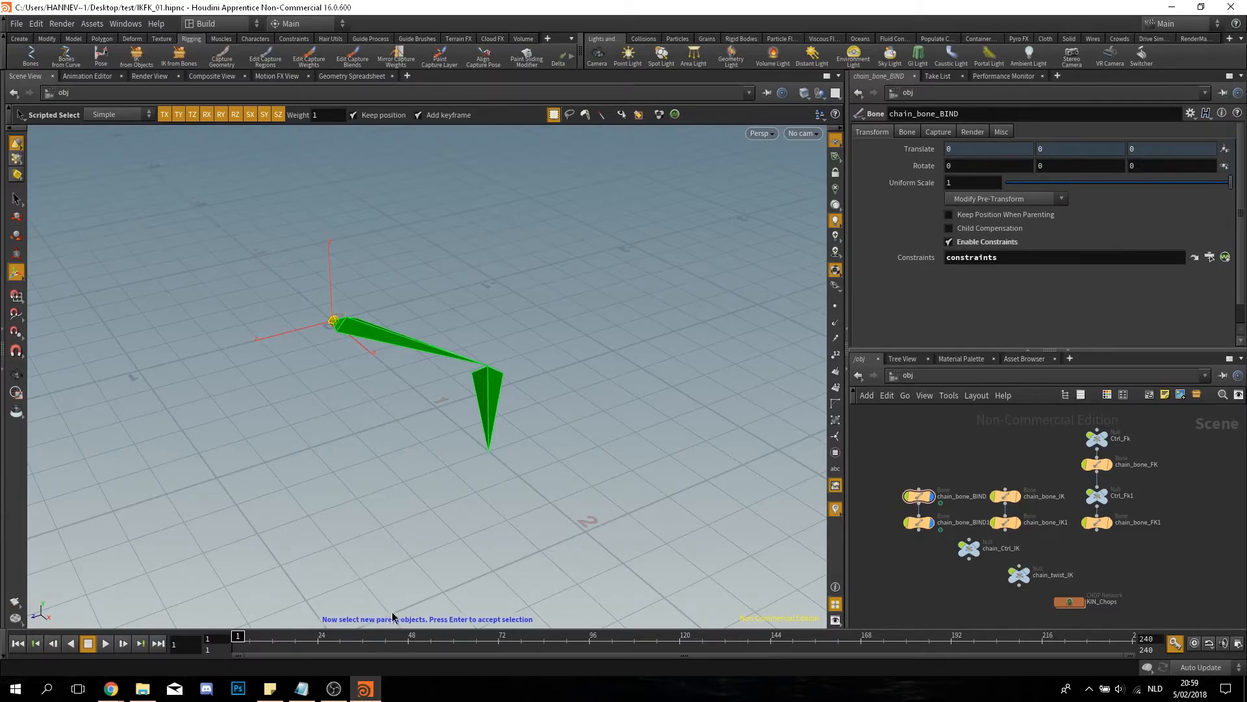
pyautogui.click(1006, 495)
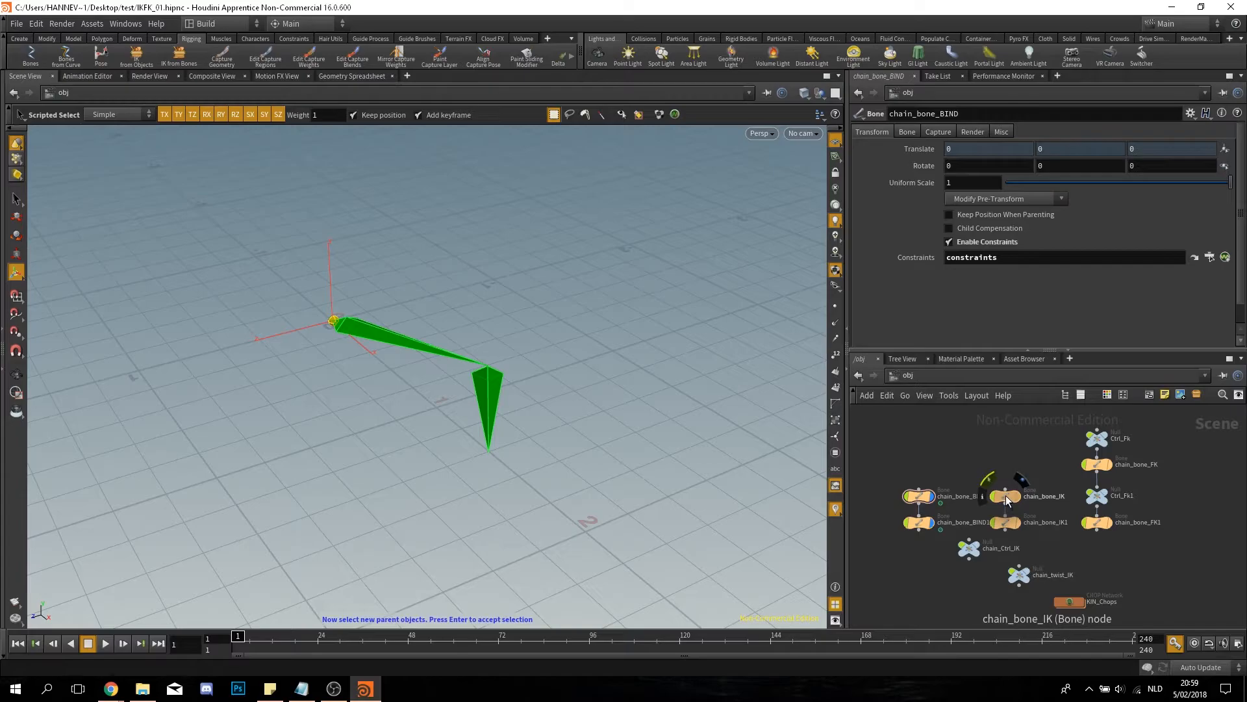
pyautogui.keyDown('shift'); pyautogui.click(1100, 463); pyautogui.keyUp('shift')
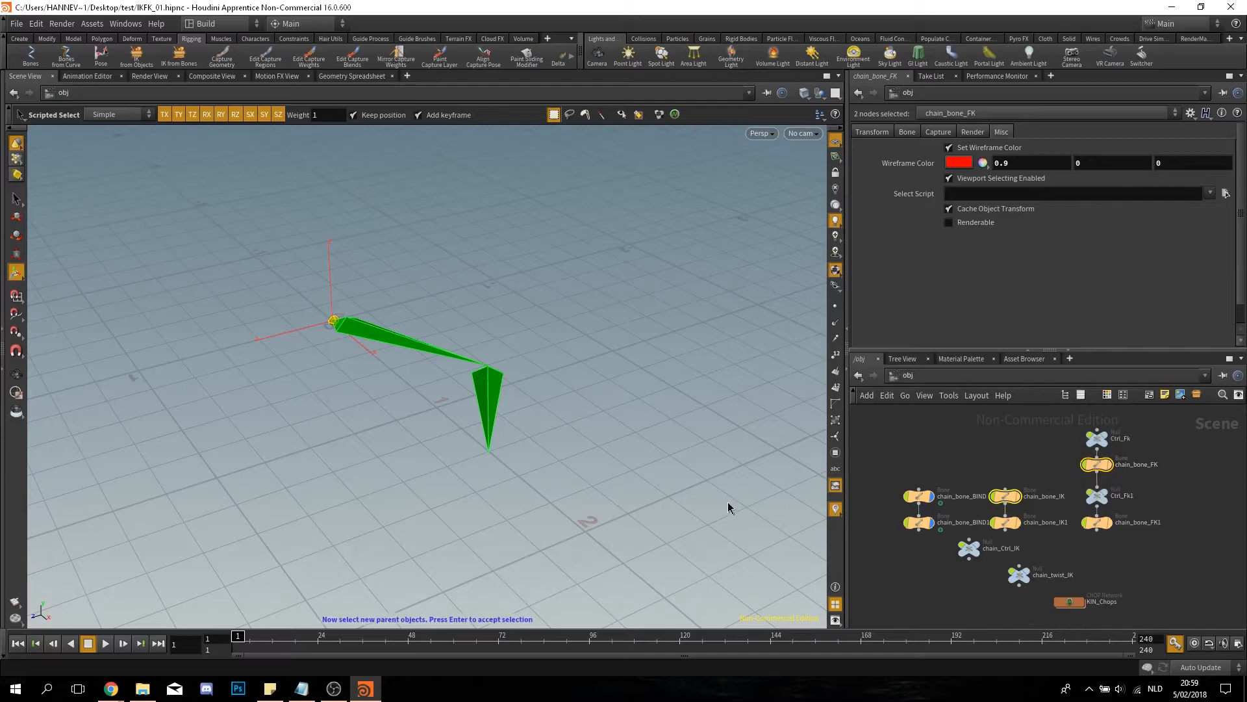
pyautogui.press('Return')
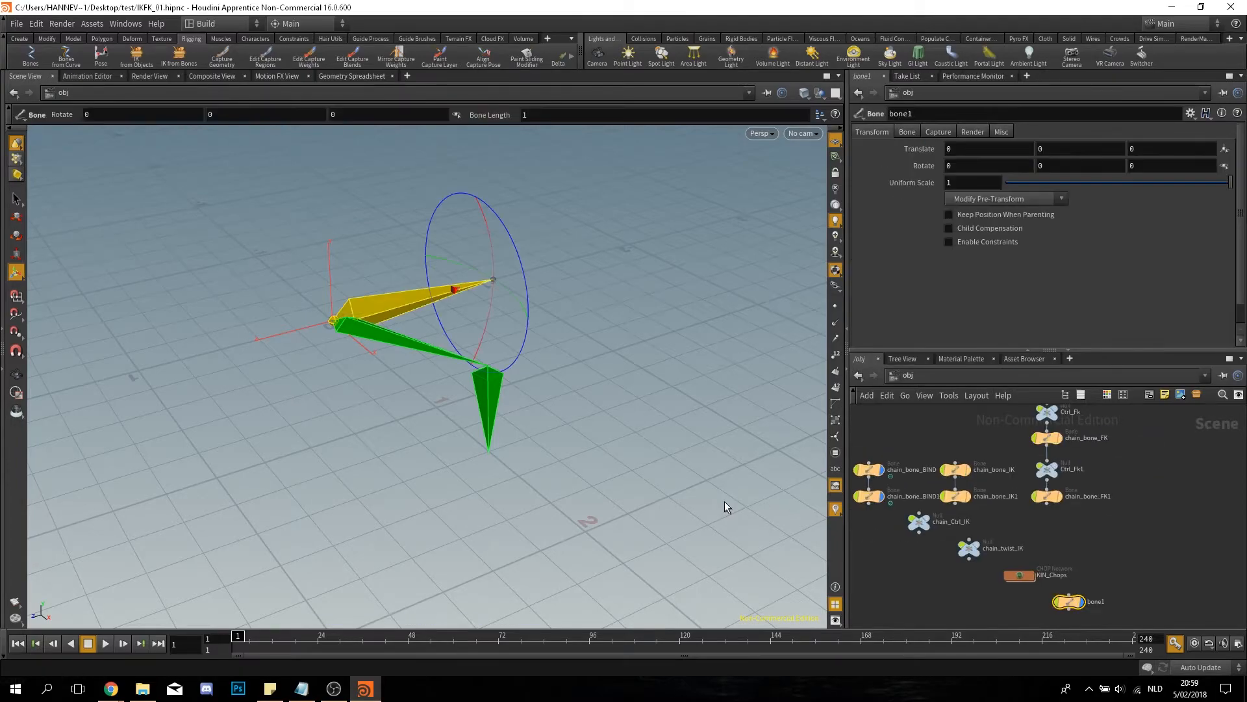
# Step: Check the Parent Blend nodes in chain_bone_BIND's constraints network, and delete the stray bone1 at the object level
pyautogui.click(910, 463)
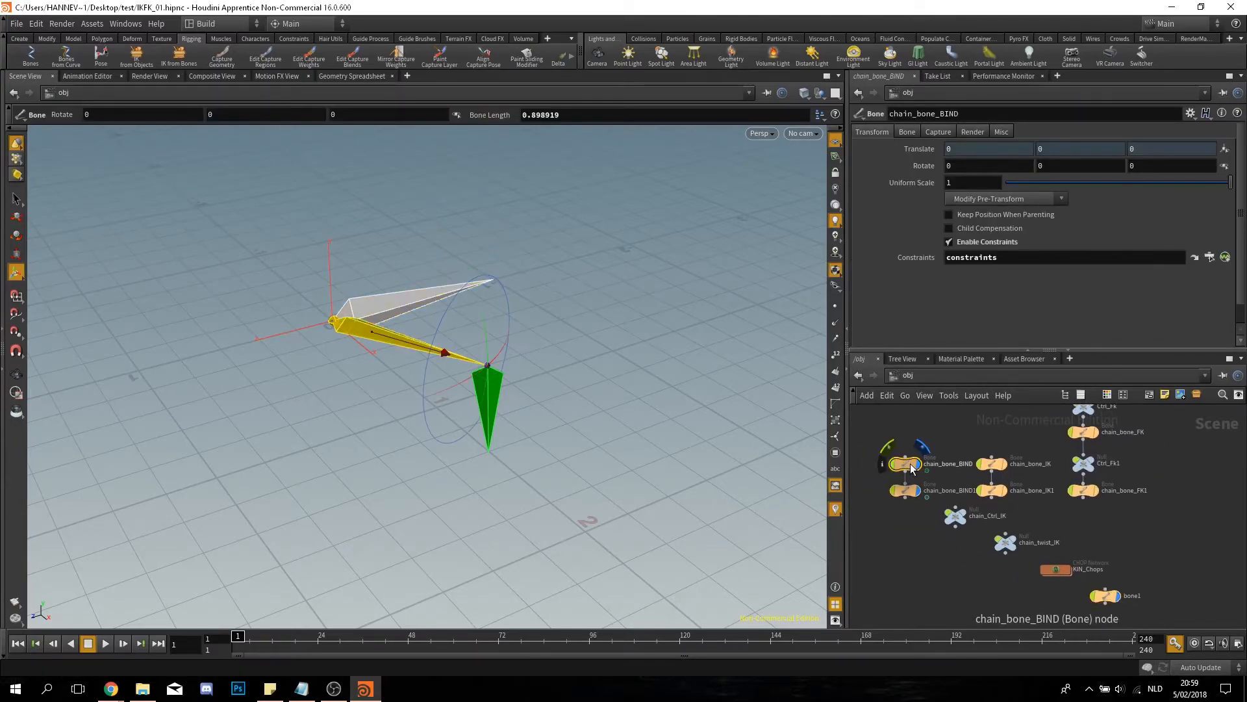
pyautogui.doubleClick(910, 463)
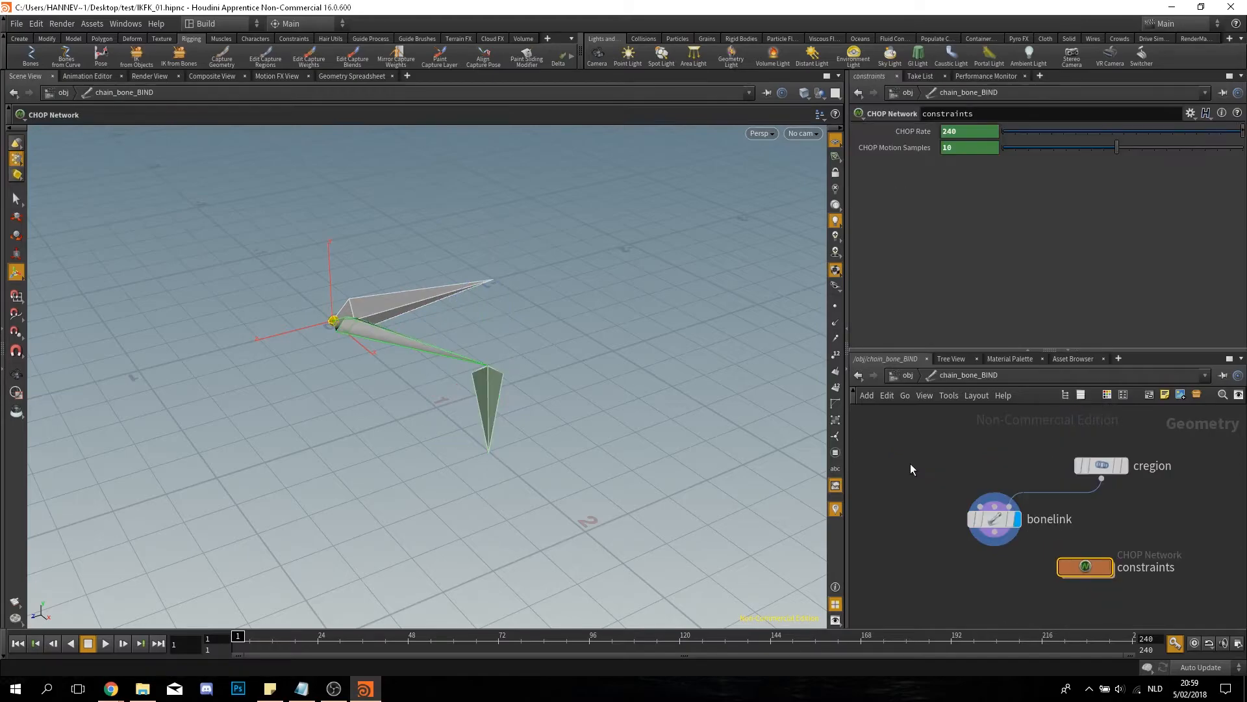
pyautogui.doubleClick(1092, 568)
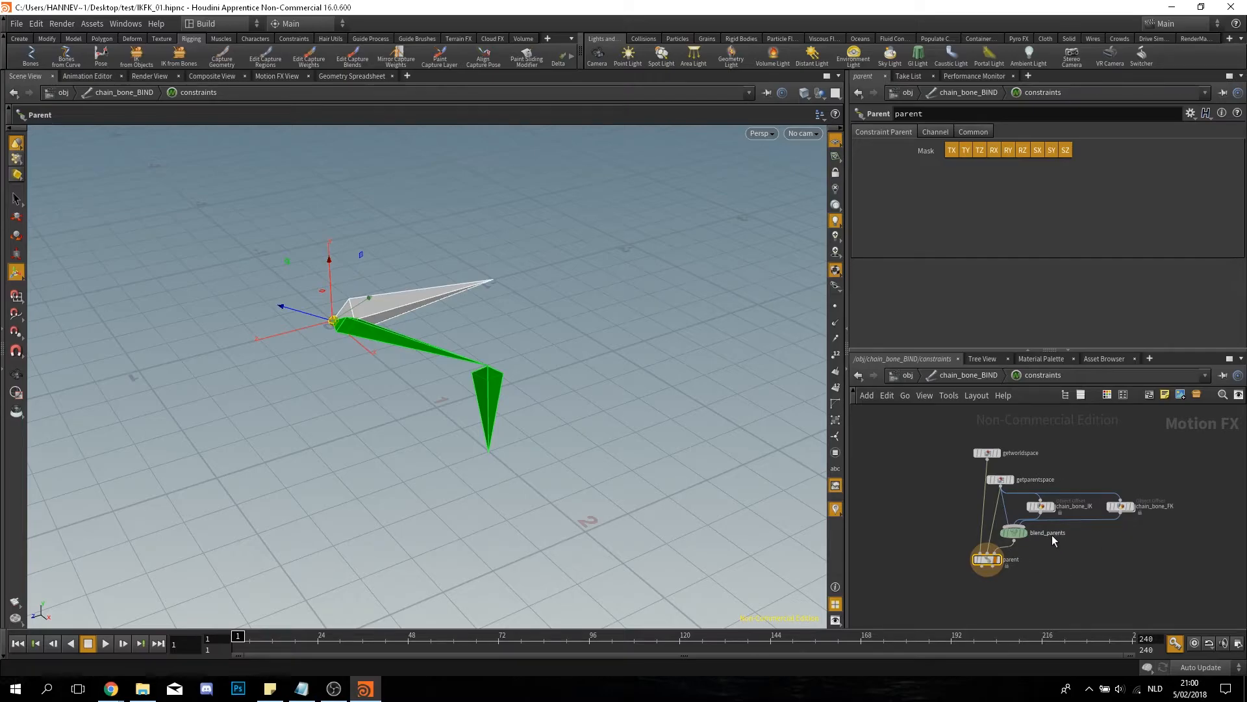
pyautogui.click(905, 374)
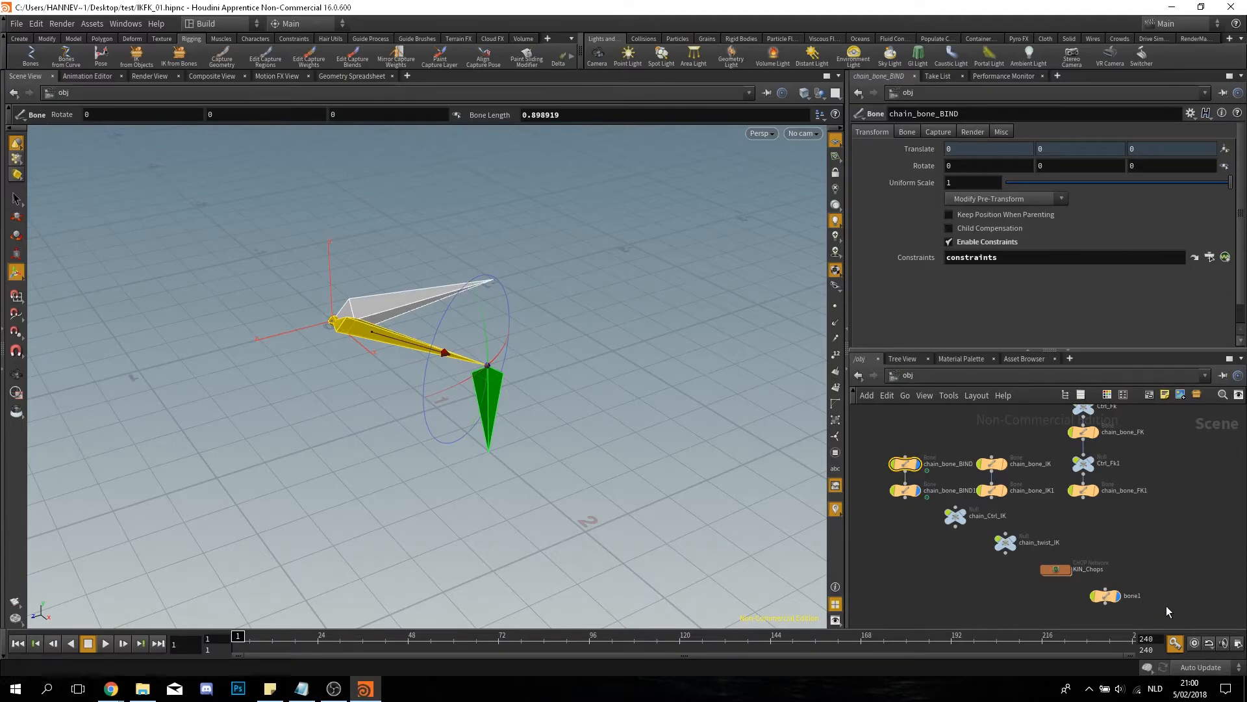
pyautogui.click(1116, 593)
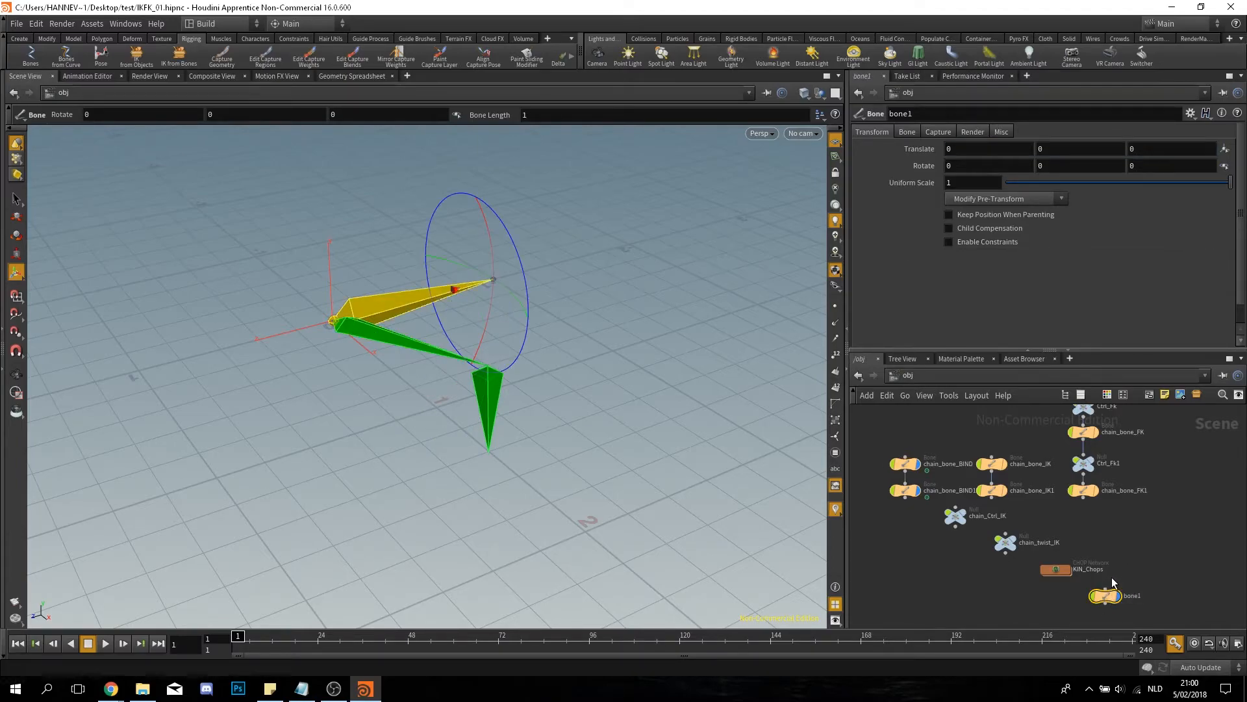
pyautogui.press('Delete')
# Step: Add a Parent Blend constraint to chain_bone_BIND1 with chain_bone_IK1 and chain_bone_FK1 as parents, and delete the stray bone1 at the object level
pyautogui.click(905, 492)
pyautogui.click(1226, 257)
pyautogui.click(1202, 290)
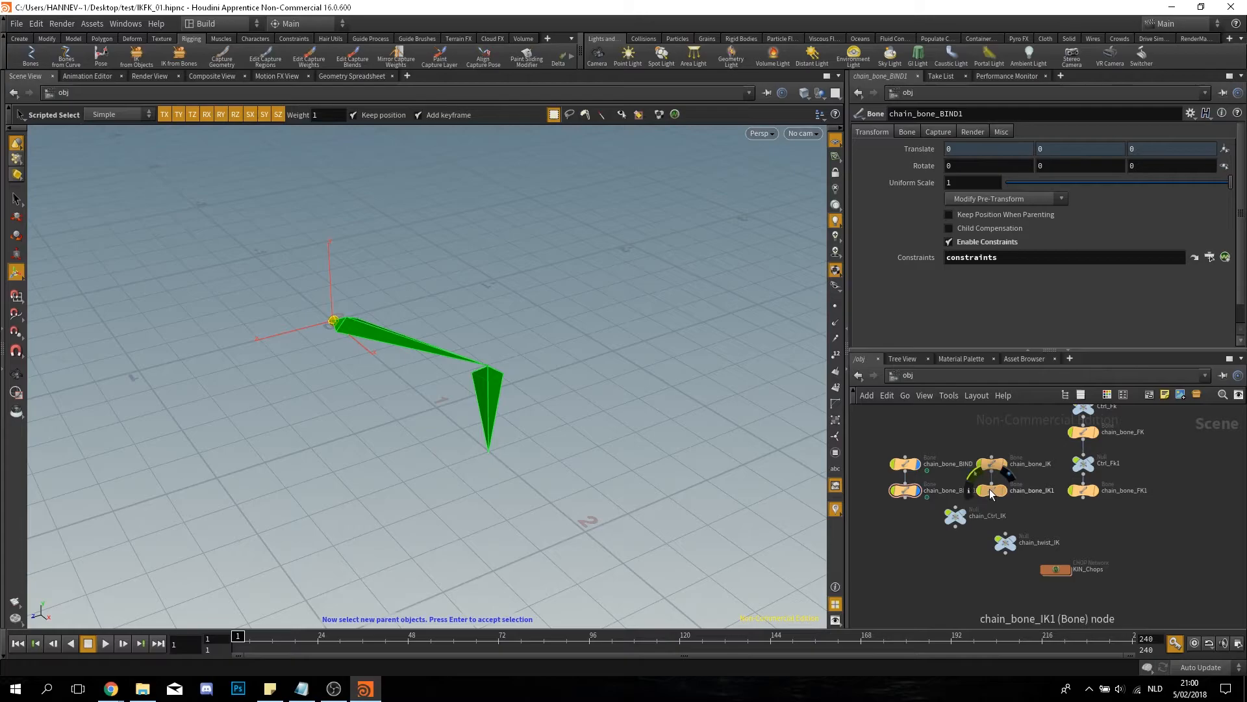
pyautogui.click(990, 490)
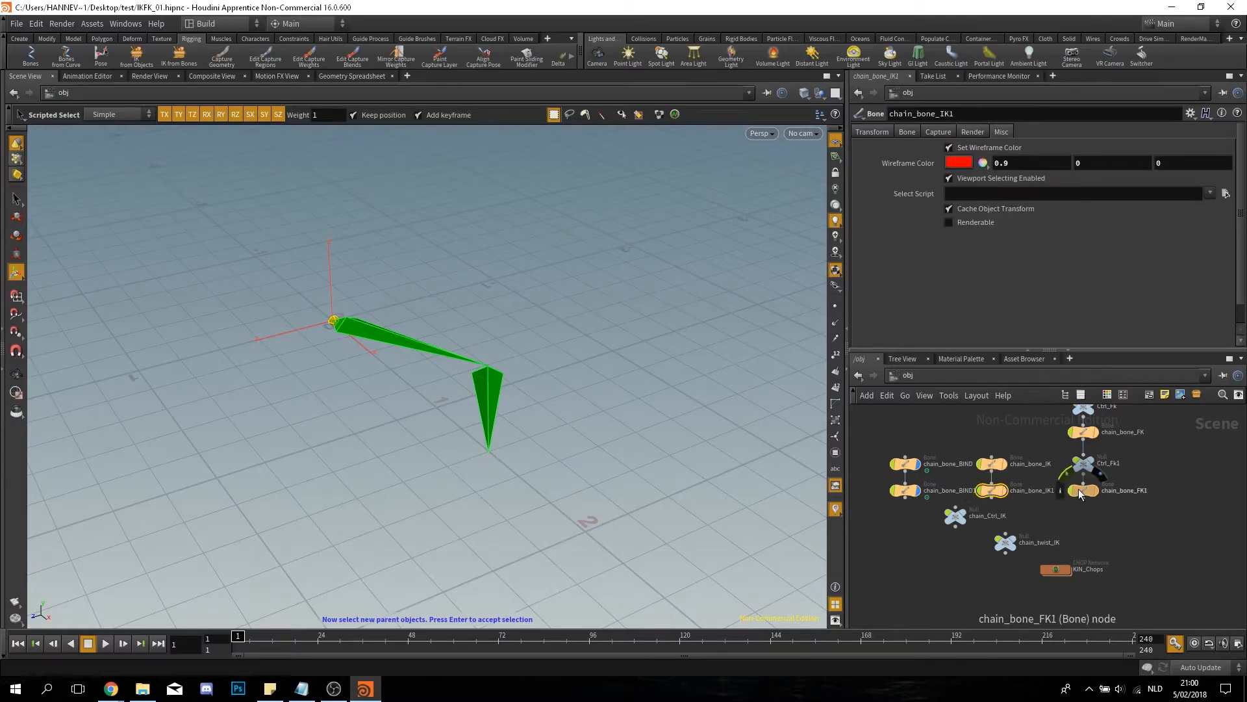
pyautogui.keyDown('shift'); pyautogui.click(1079, 489); pyautogui.keyUp('shift')
pyautogui.press('Return')
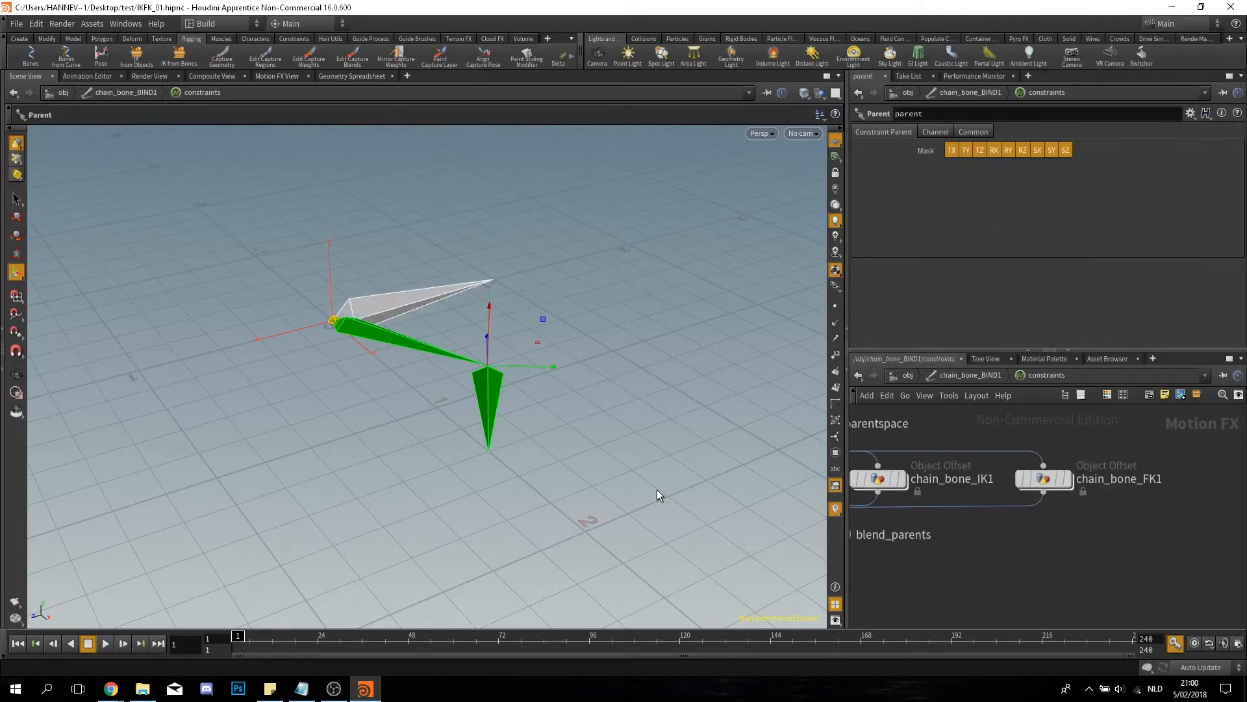
pyautogui.press('h')
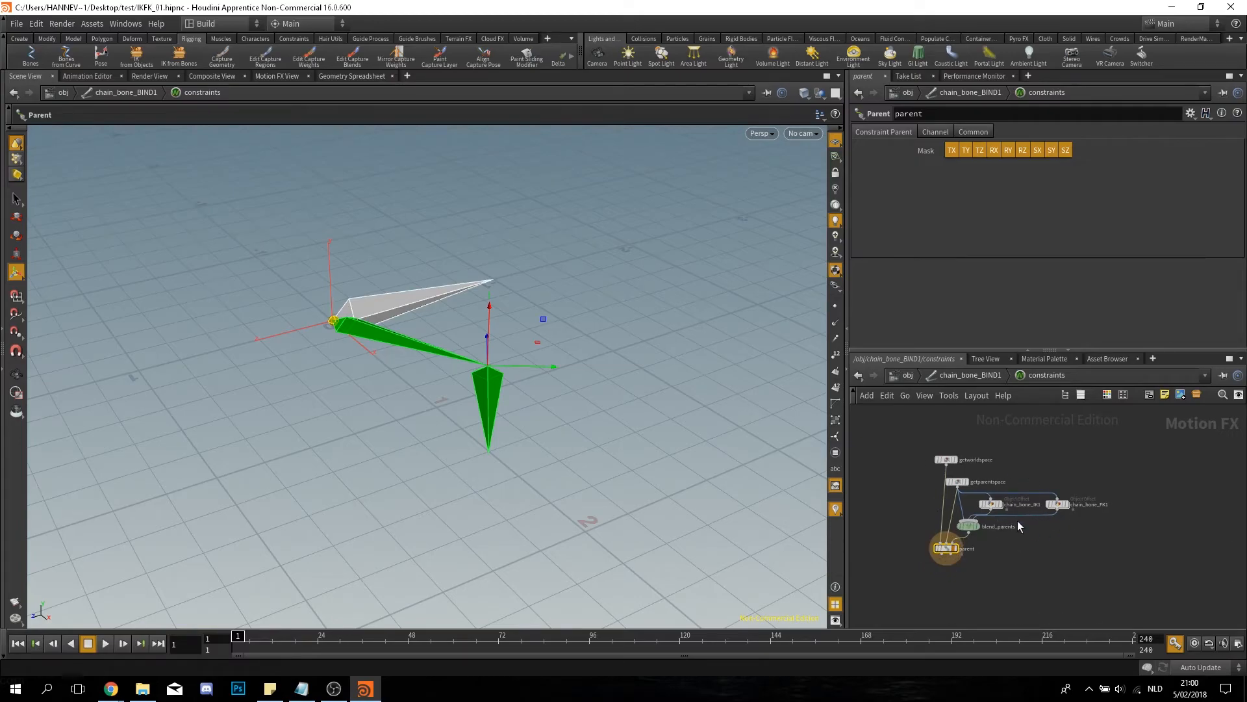
pyautogui.click(908, 374)
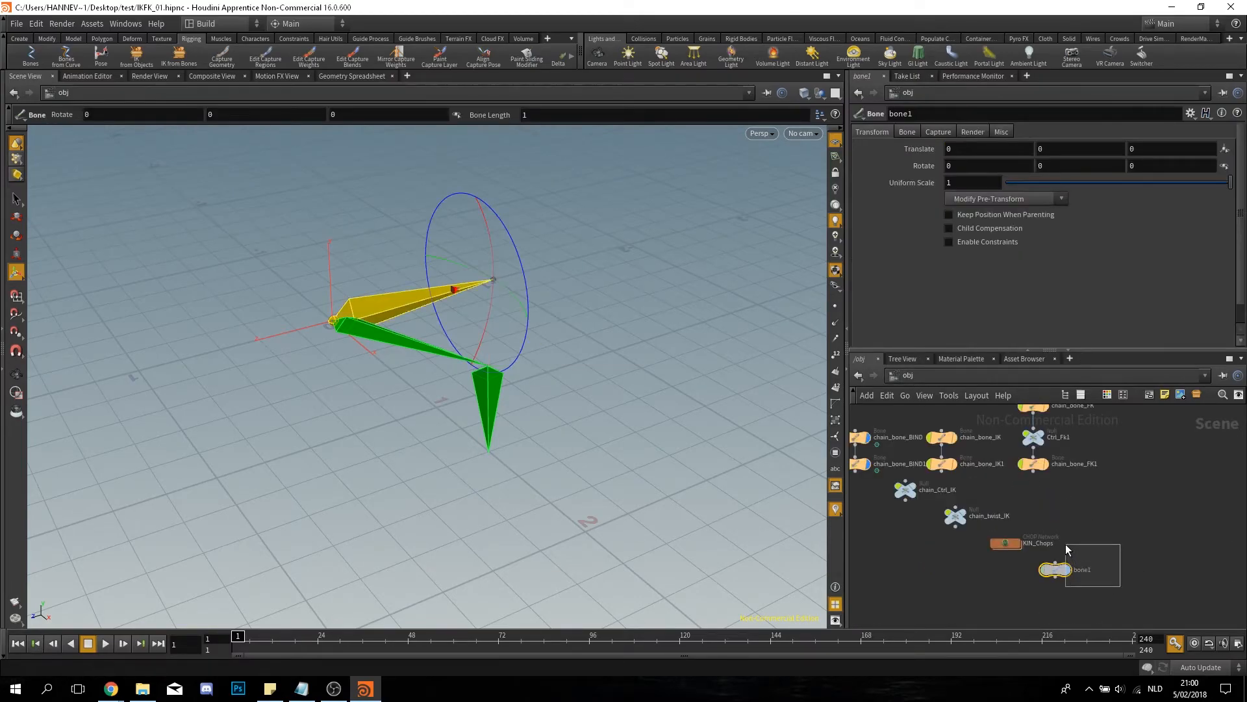
pyautogui.press('Delete')
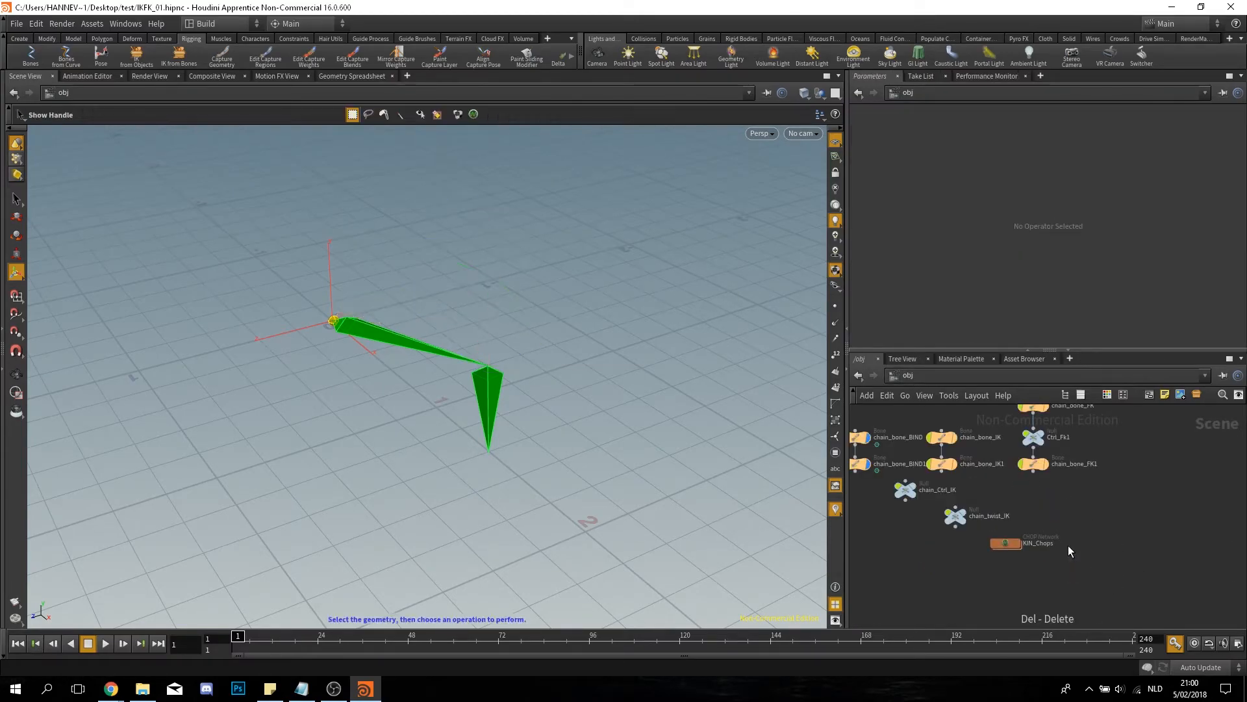
# Step: Display all the IK and FK bones together with their control nulls in the viewport
pyautogui.scroll(-3, 1068, 544)
pyautogui.moveTo(1091, 534); pyautogui.dragTo(977, 444)
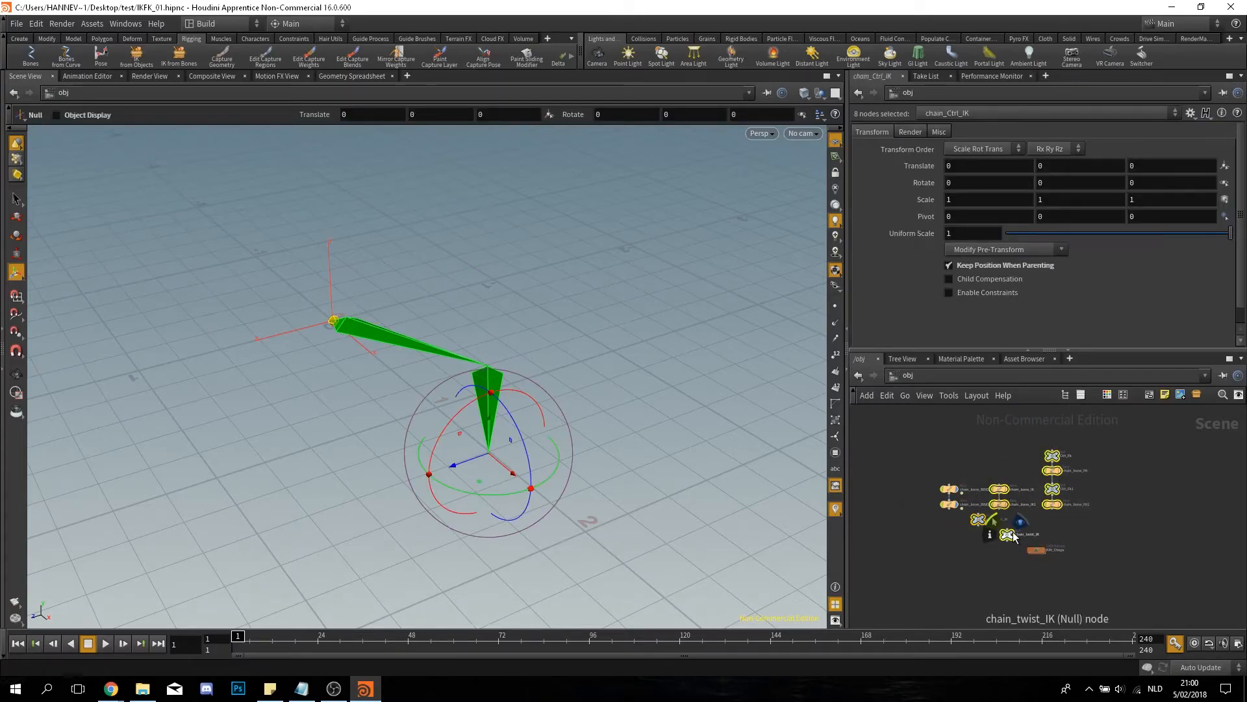
pyautogui.scroll(-2, 977, 544)
pyautogui.scroll(2, 977, 545)
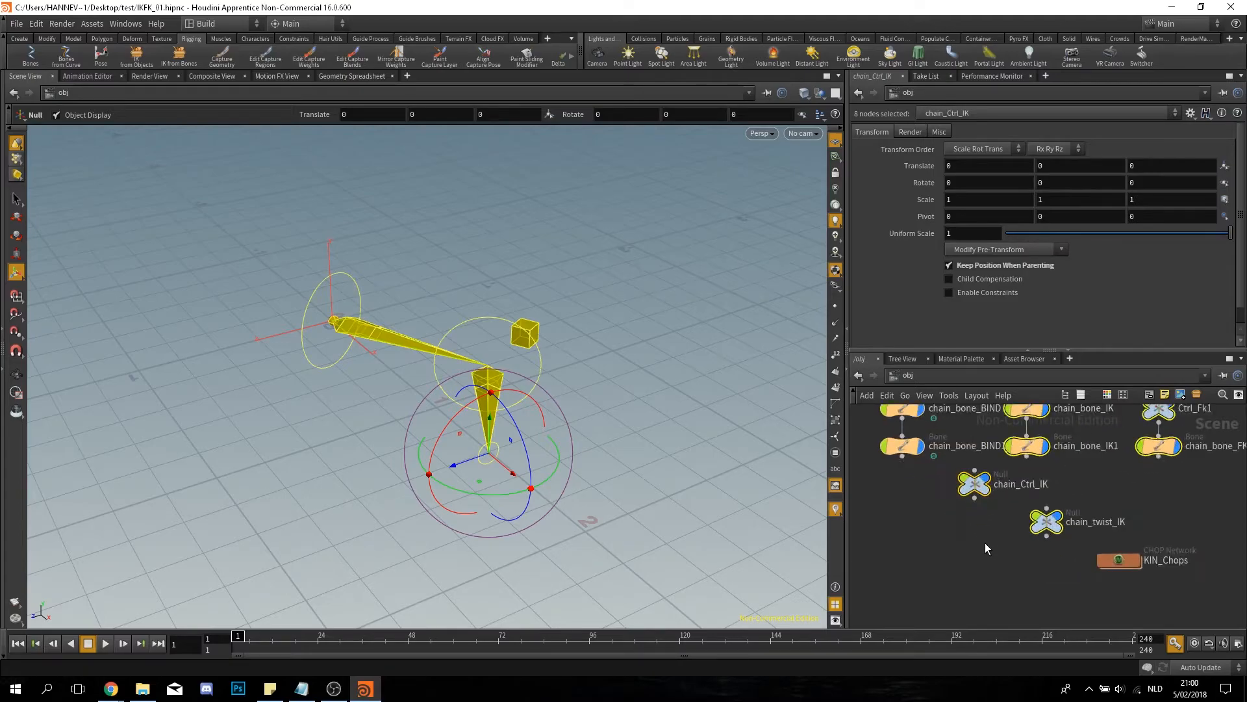
pyautogui.click(973, 575)
# Step: Test the blend by moving chain_Ctrl_IK to a translation of about -0.2 in X and 0.745 in Y
pyautogui.click(1037, 538)
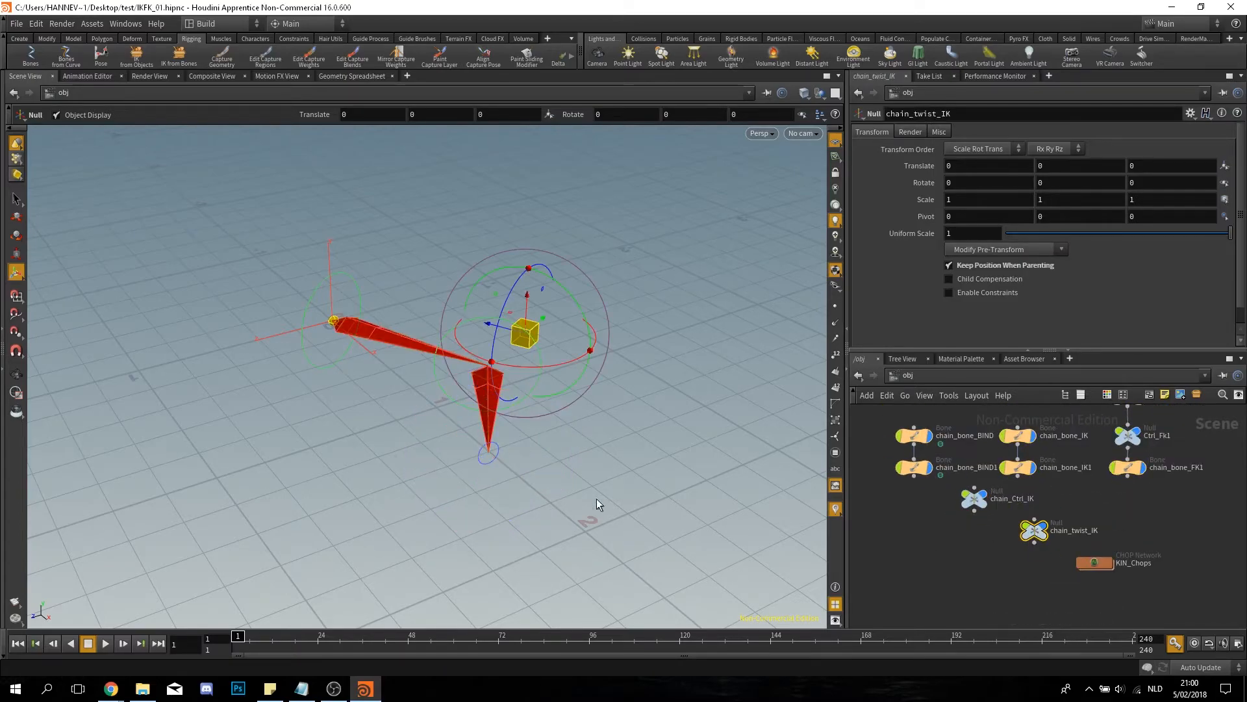
pyautogui.keyDown('alt'); pyautogui.moveTo(498, 517); pyautogui.dragTo(604, 504); pyautogui.keyUp('alt')
pyautogui.click(560, 403)
pyautogui.press('t')
pyautogui.moveTo(616, 368); pyautogui.dragTo(575, 185)
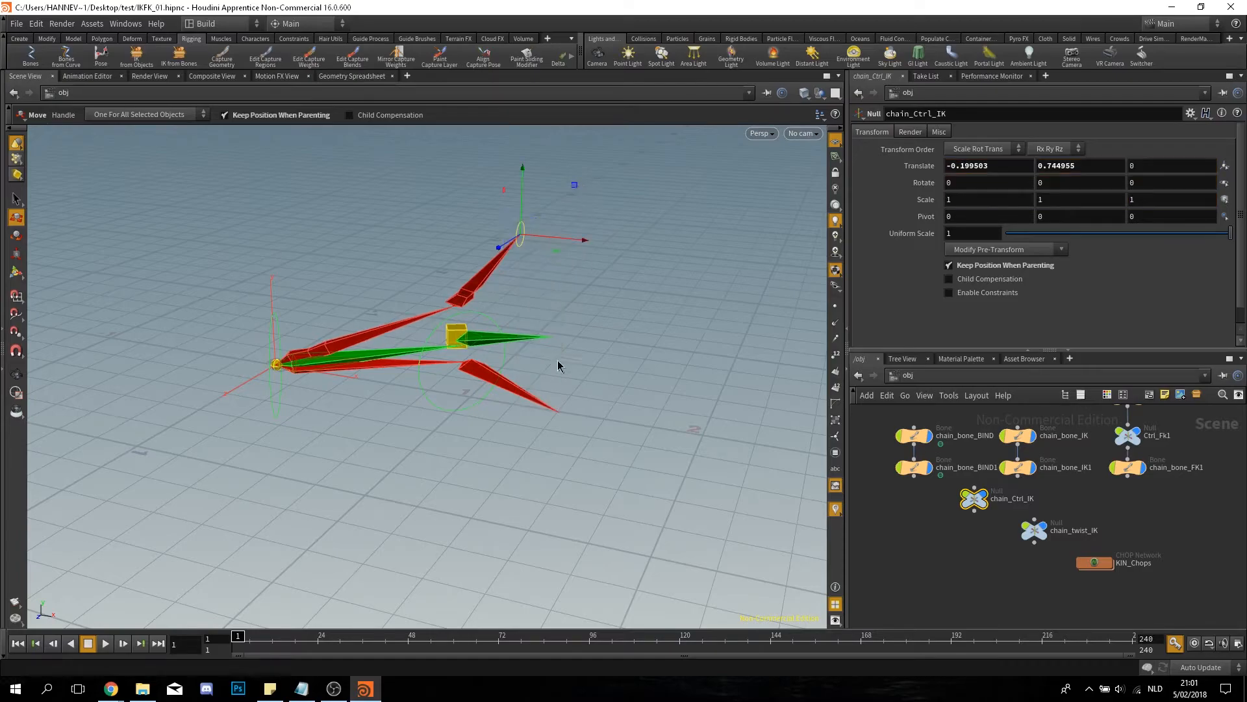
pyautogui.keyDown('alt'); pyautogui.moveTo(481, 459); pyautogui.dragTo(529, 459); pyautogui.keyUp('alt')
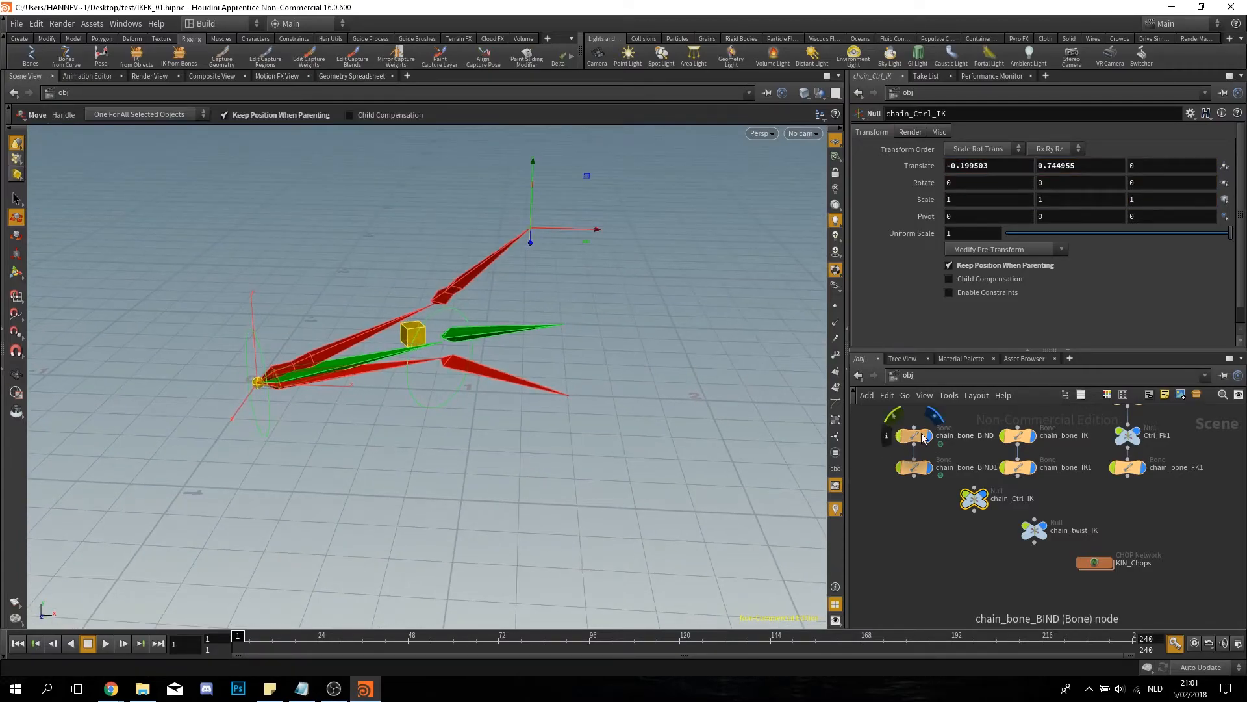
pyautogui.click(911, 468)
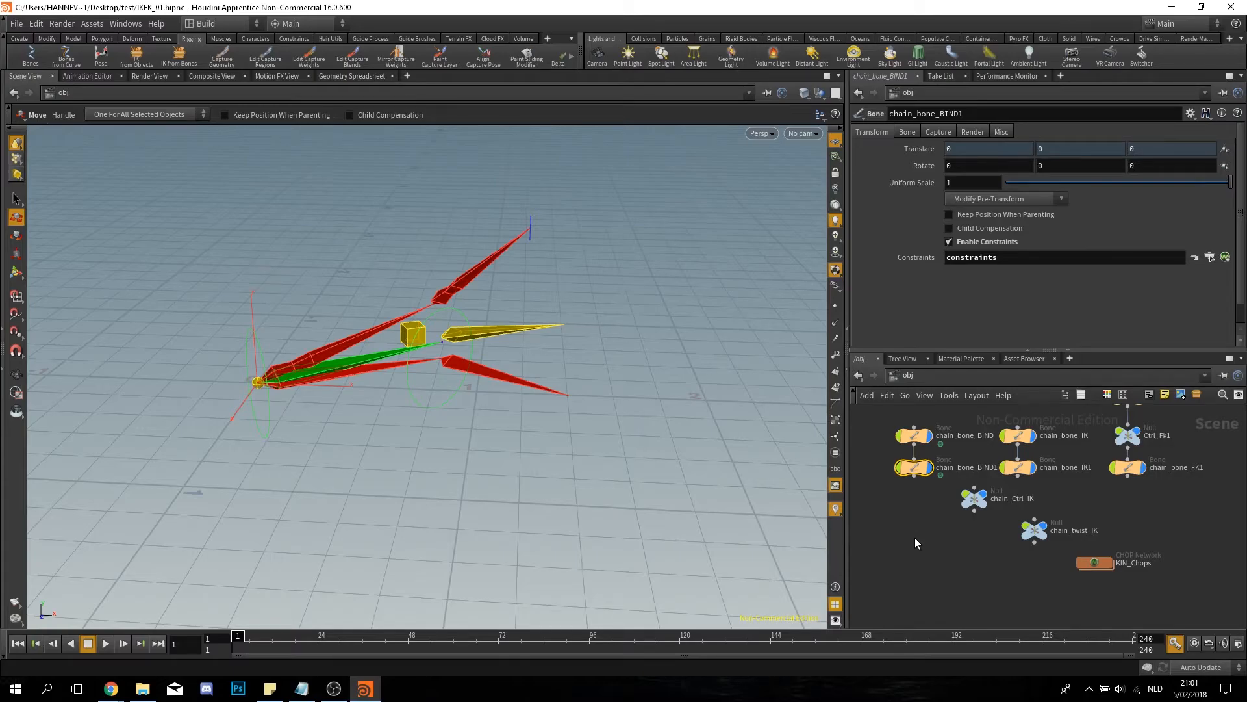
# Step: Add a Null object below the bone nodes and rename it IKFK_Ctrl
pyautogui.press('Tab')
pyautogui.moveTo(955, 617)
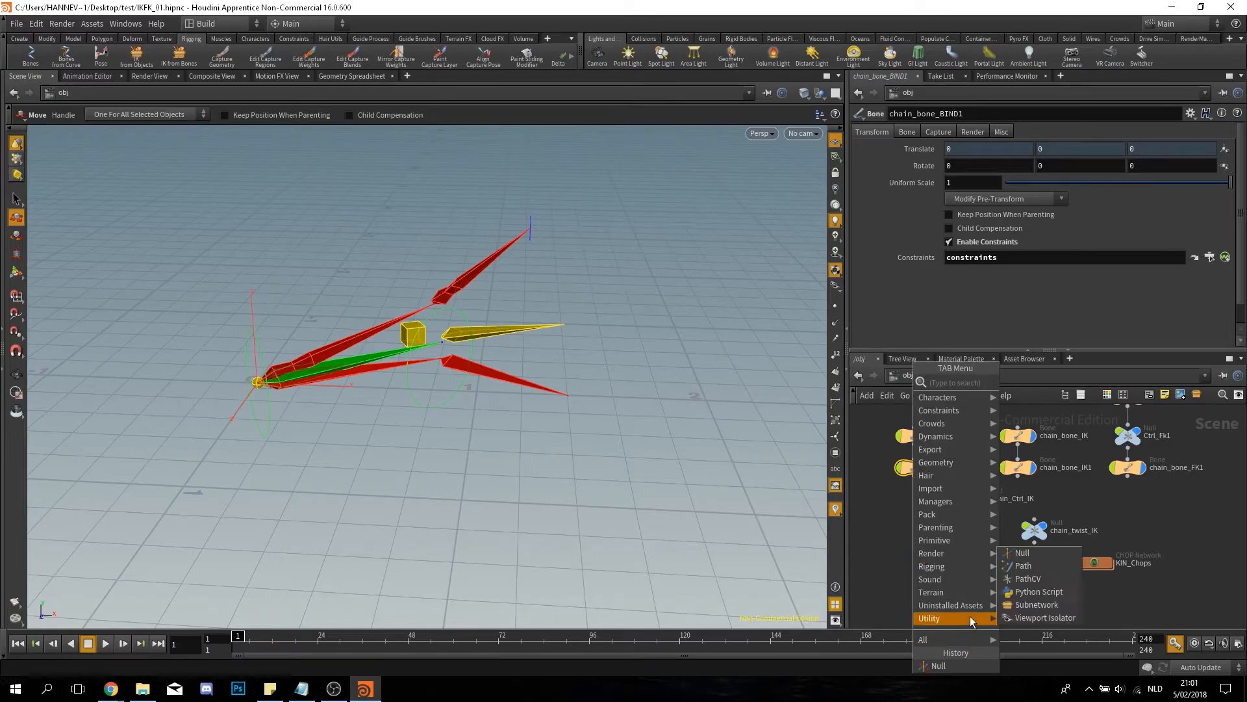
pyautogui.click(1042, 555)
pyautogui.click(941, 566)
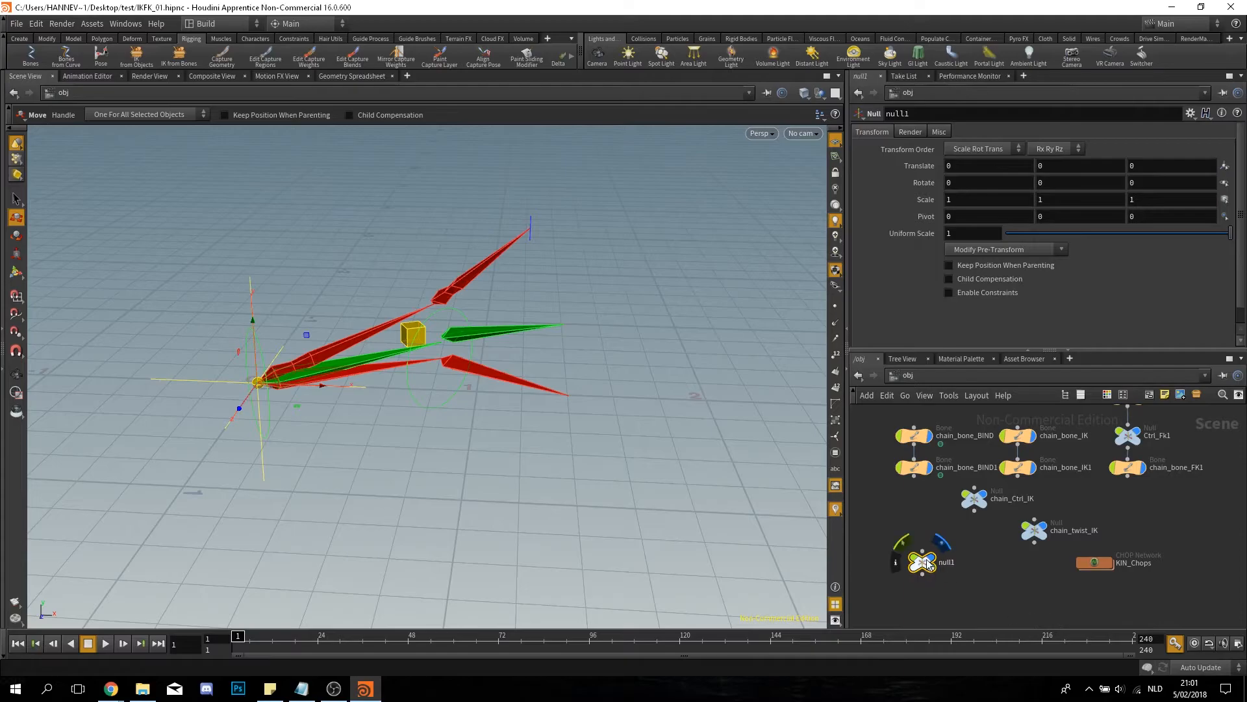
pyautogui.doubleClick(955, 564)
pyautogui.press('BackSpace')
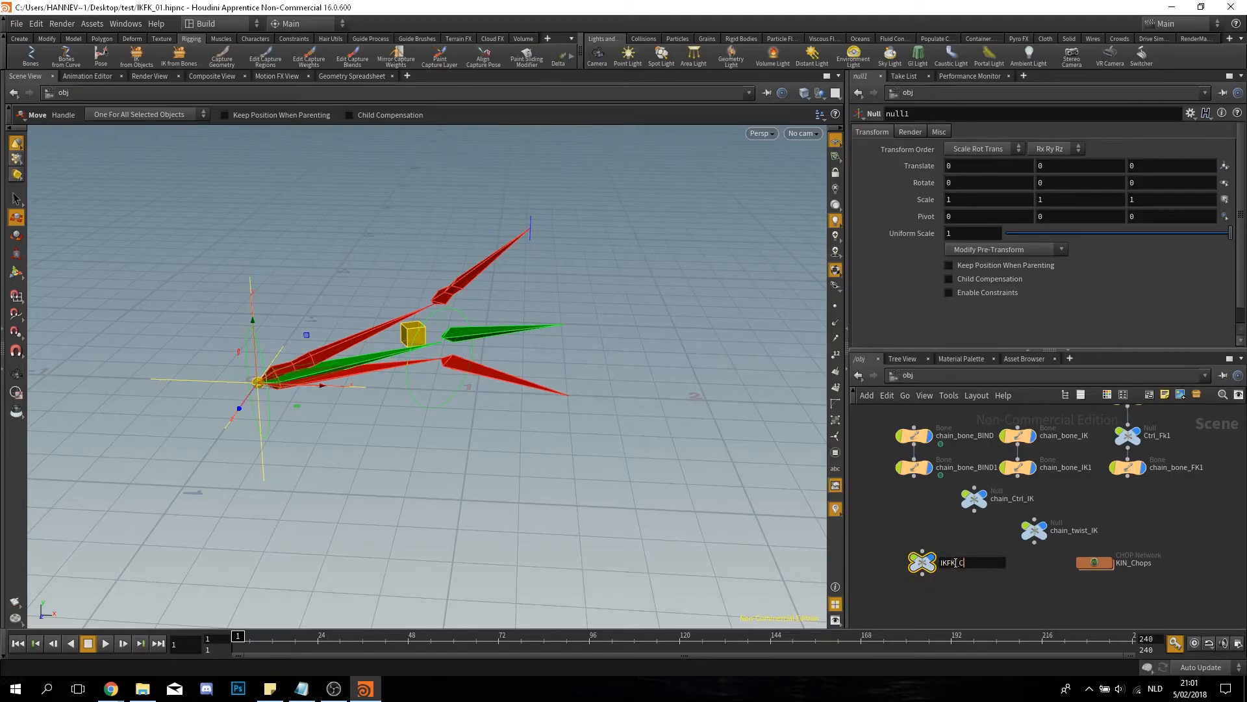
pyautogui.click(947, 615)
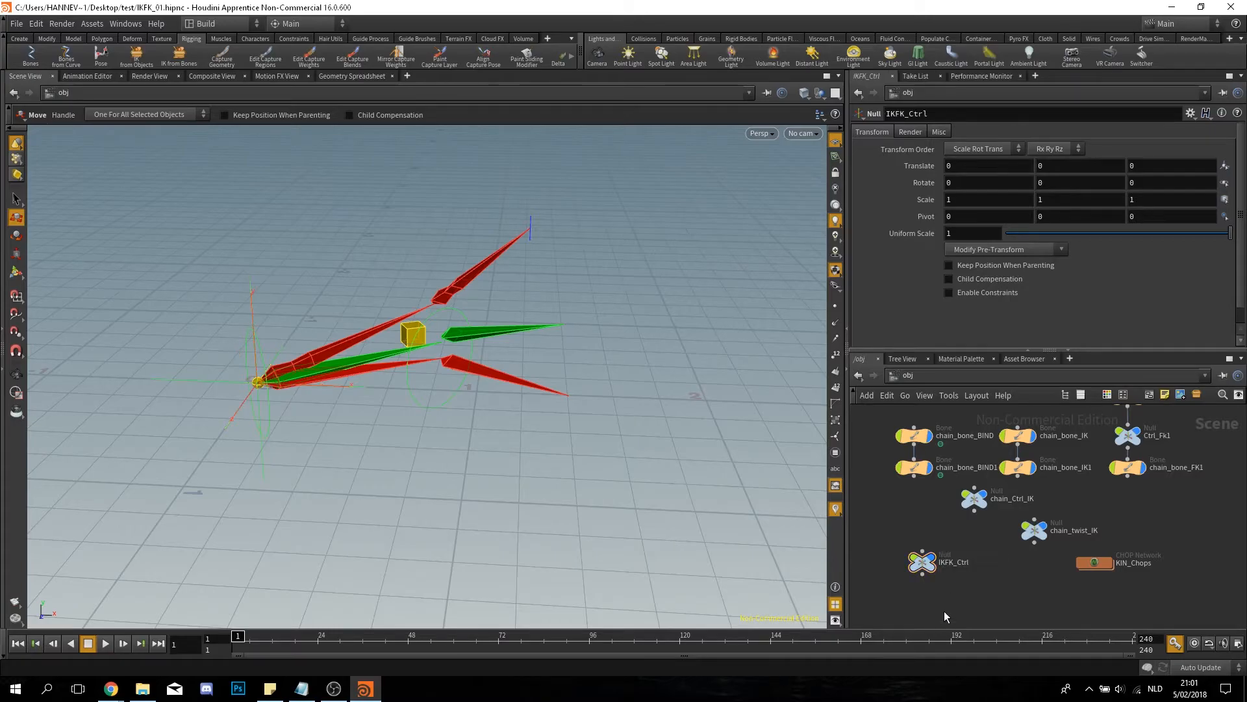
# Step: Add a Font node inside IKFK_Ctrl and set its text to IKFK
pyautogui.doubleClick(925, 564)
pyautogui.press('Tab')
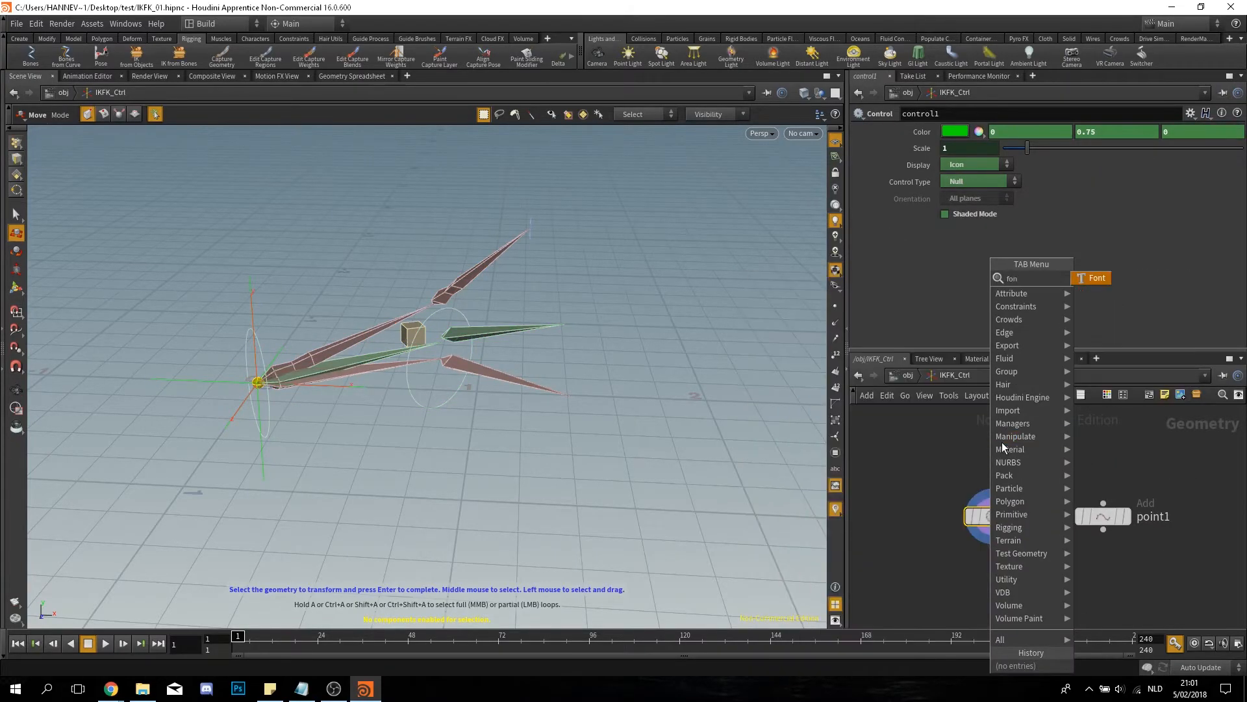
pyautogui.press('Escape')
pyautogui.click(986, 452)
pyautogui.moveTo(1006, 165); pyautogui.dragTo(901, 164)
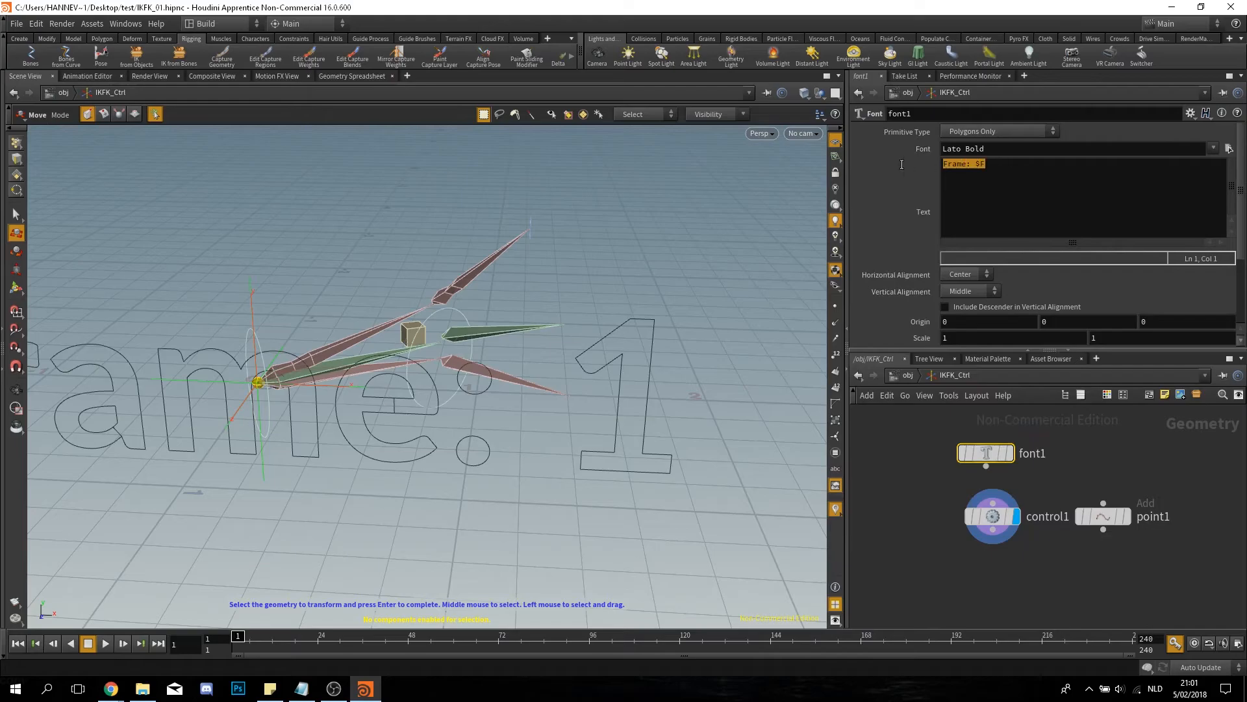
pyautogui.write('IKfk')
pyautogui.press('BackSpace')
pyautogui.press('BackSpace')
pyautogui.write('FK')
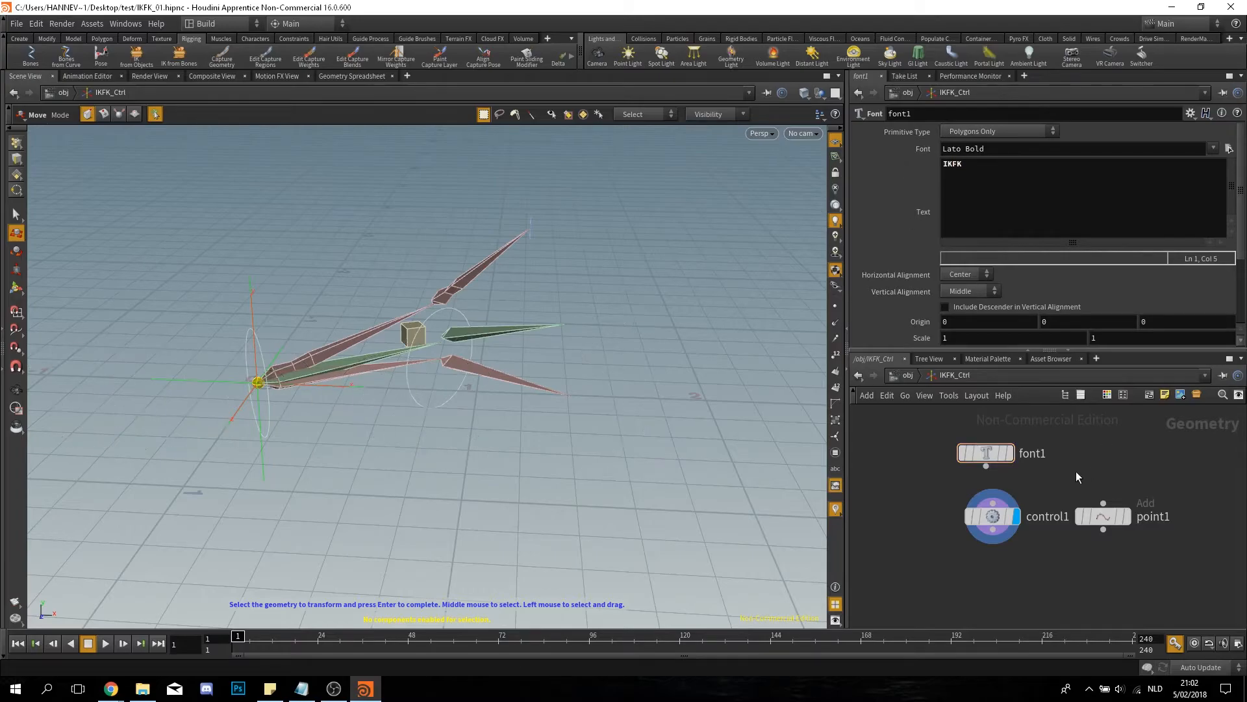
# Step: Delete the control1 node inside IKFK_Ctrl, and move the null to about 0.236 in Y and -2.445 in Z at the object level
pyautogui.click(964, 498)
pyautogui.press('Delete')
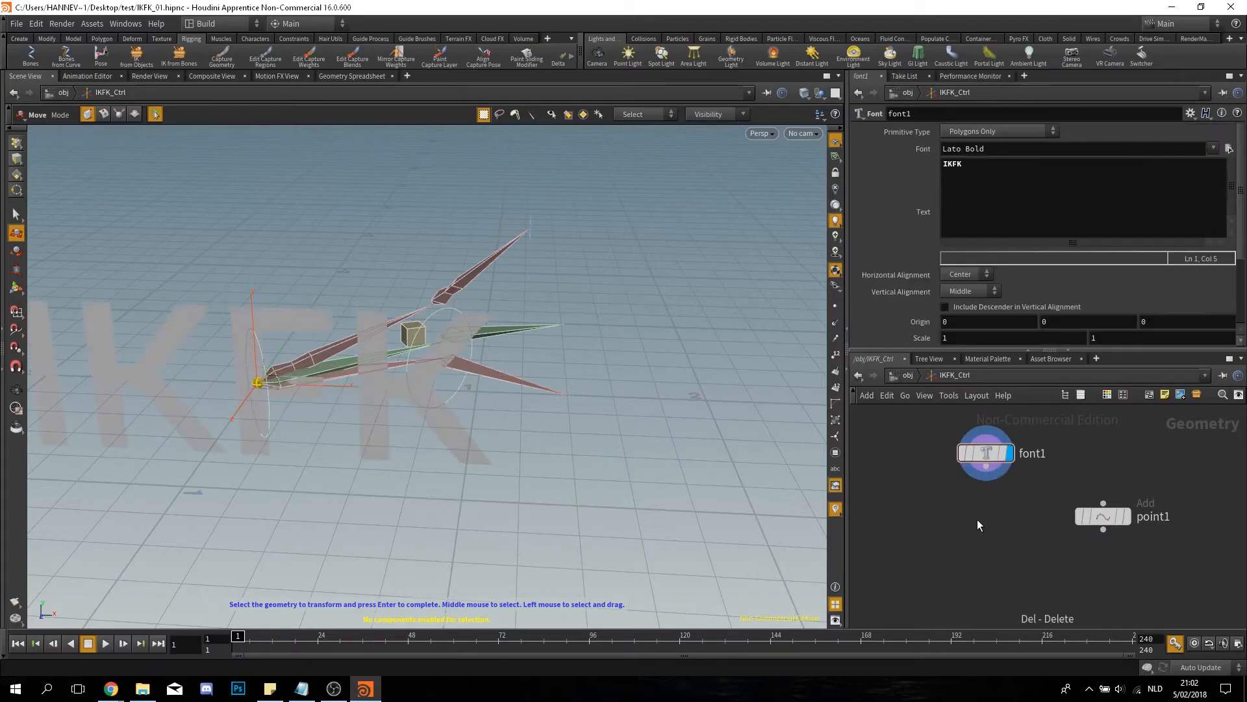
pyautogui.click(908, 375)
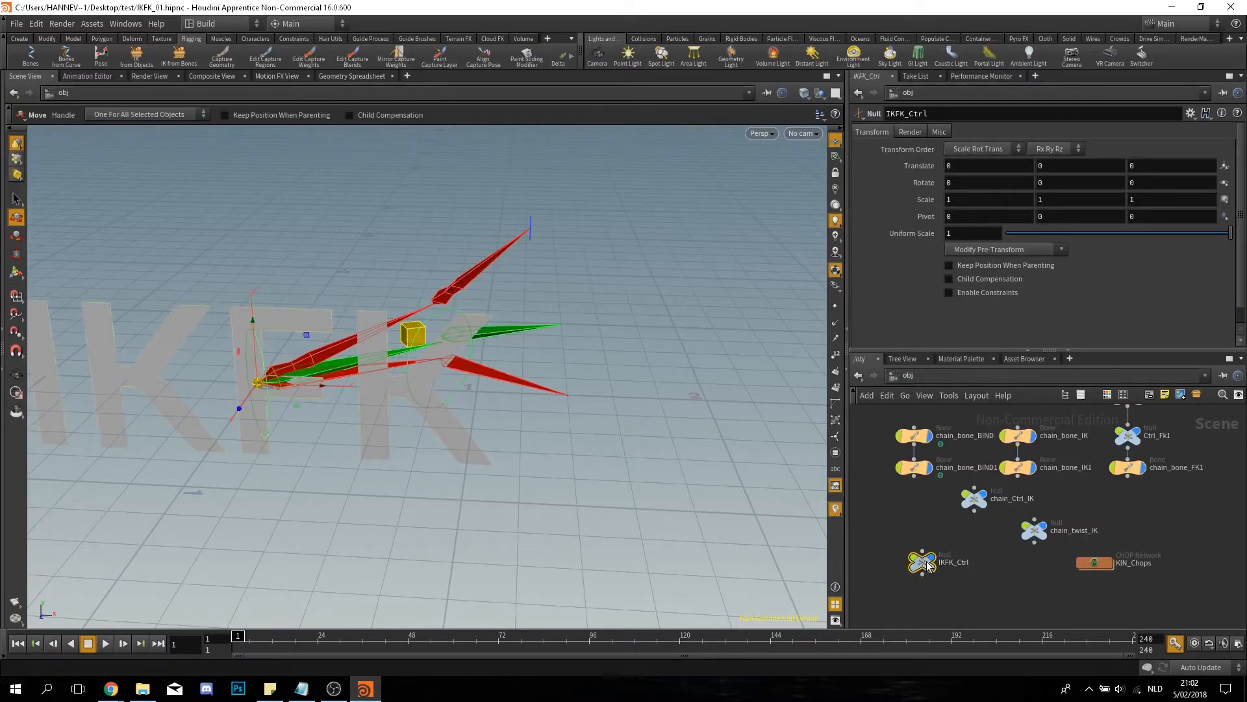
pyautogui.moveTo(241, 410); pyautogui.dragTo(351, 156)
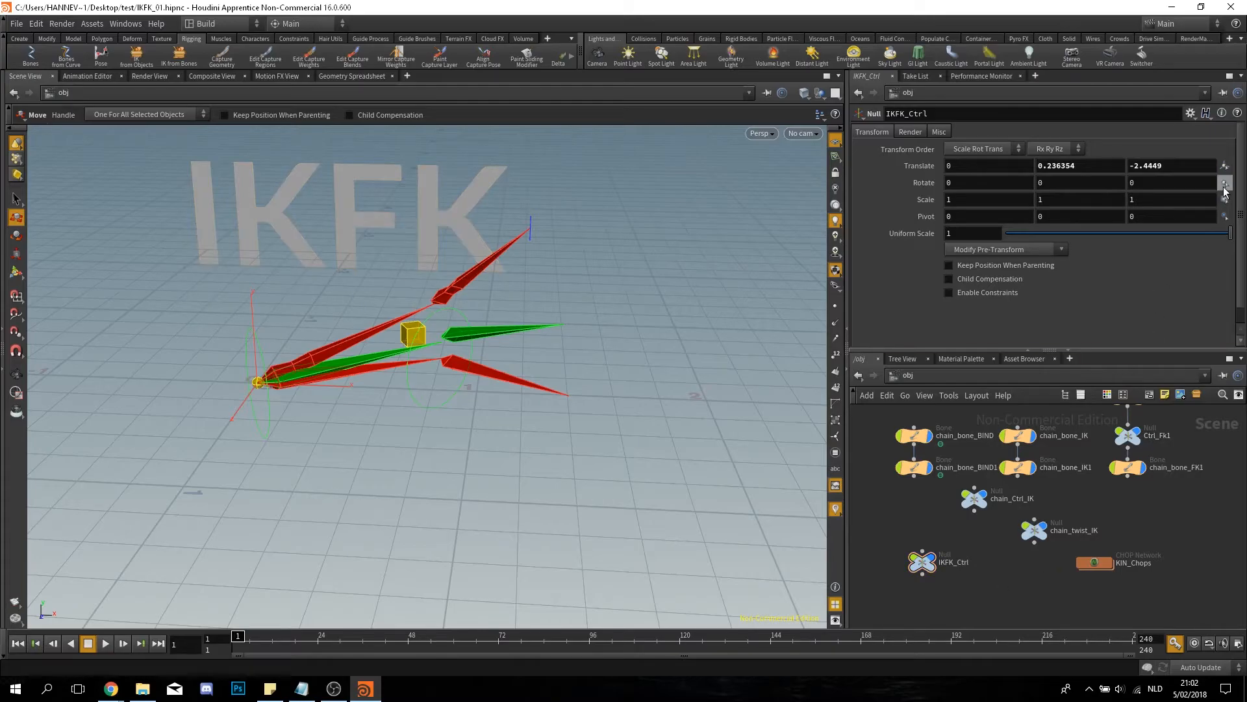
# Step: Add a Float parameter to IKFK_Ctrl's parameter interface, placed after Enable Constraints in the Transform folder
pyautogui.click(1190, 113)
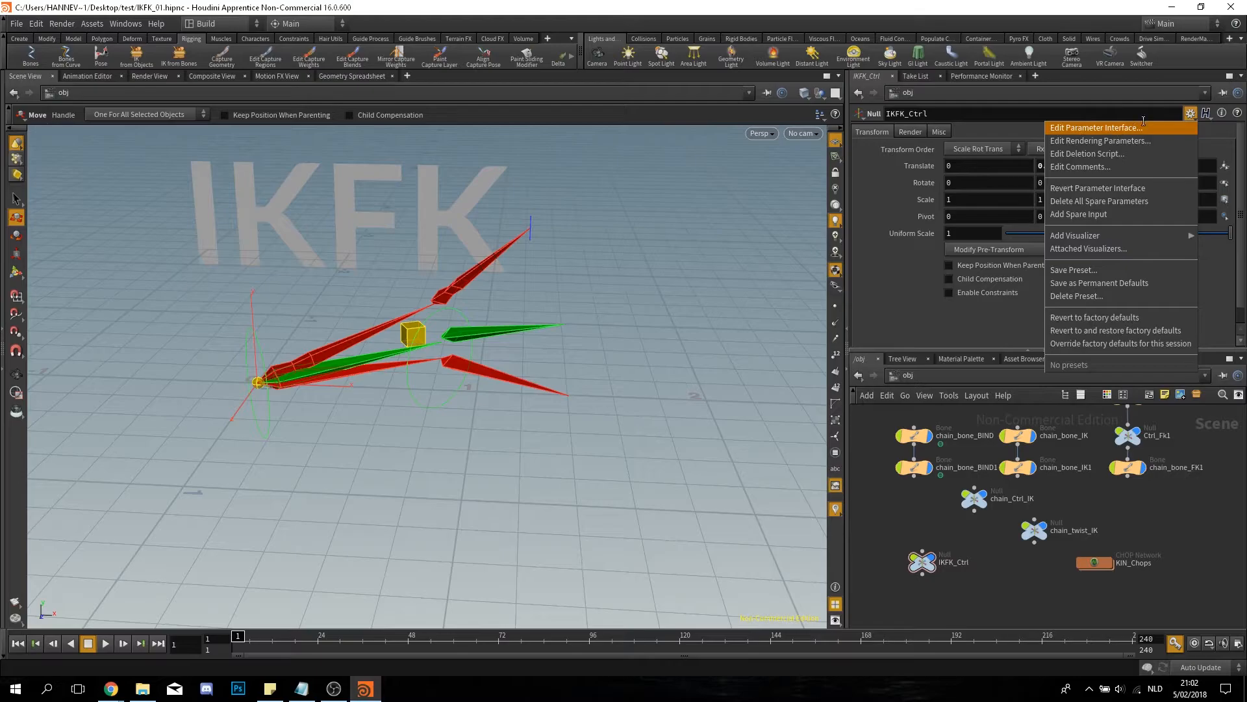
pyautogui.click(1085, 128)
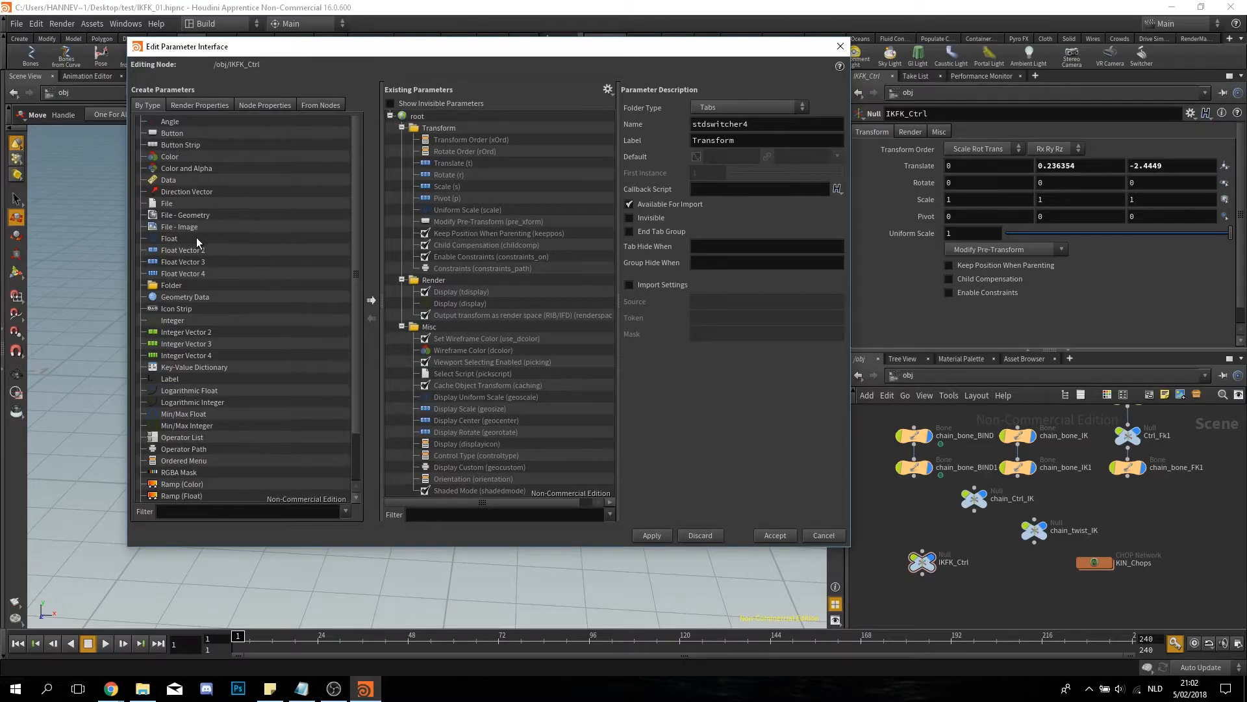
pyautogui.scroll(-1, 198, 415)
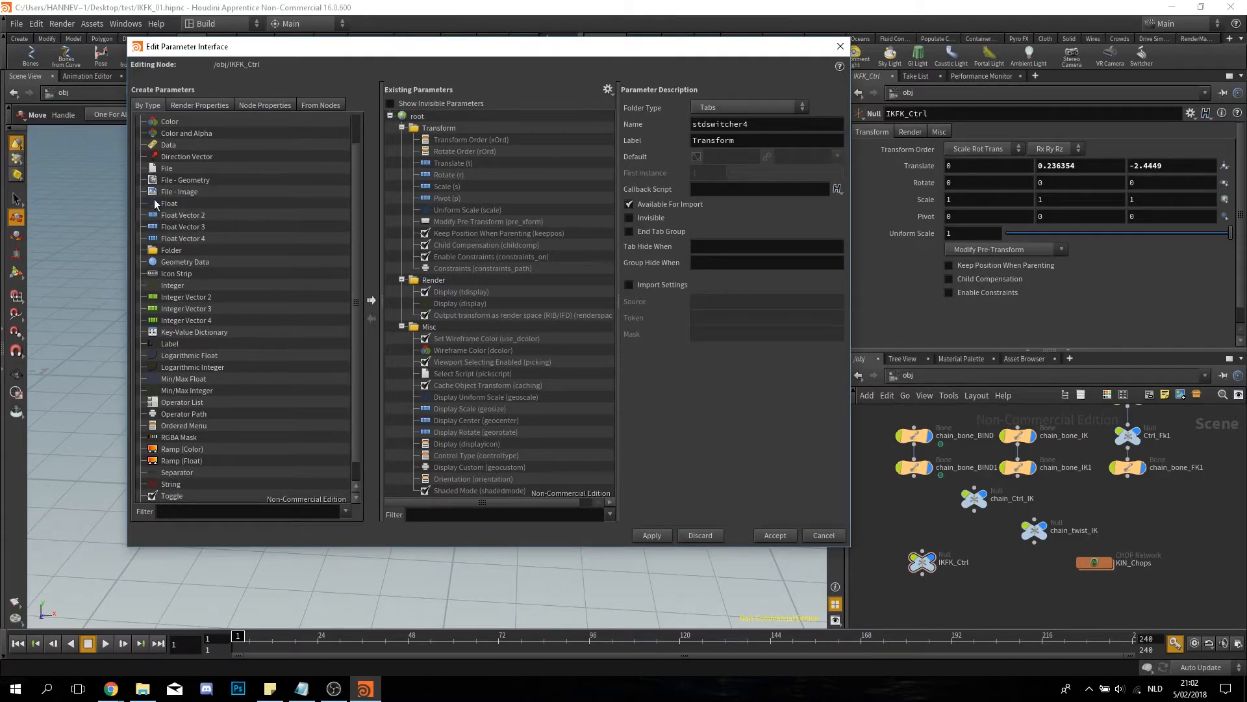
pyautogui.moveTo(167, 202); pyautogui.dragTo(457, 264)
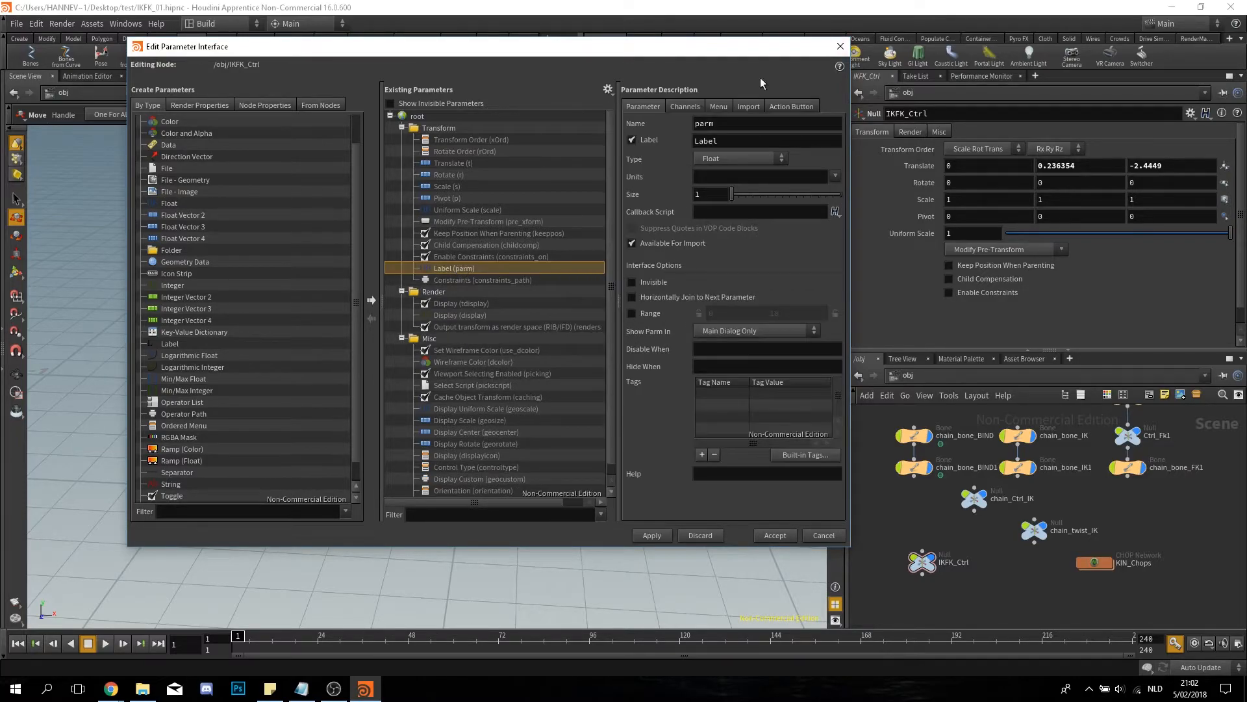
# Step: Name and label the new Float parameter IKFK, and enable its range from 0 to 1 with both limits locked
pyautogui.doubleClick(727, 124)
pyautogui.write('IKFK')
pyautogui.press('Tab')
pyautogui.write('IKFK')
pyautogui.click(632, 313)
pyautogui.click(801, 310)
pyautogui.press('BackSpace')
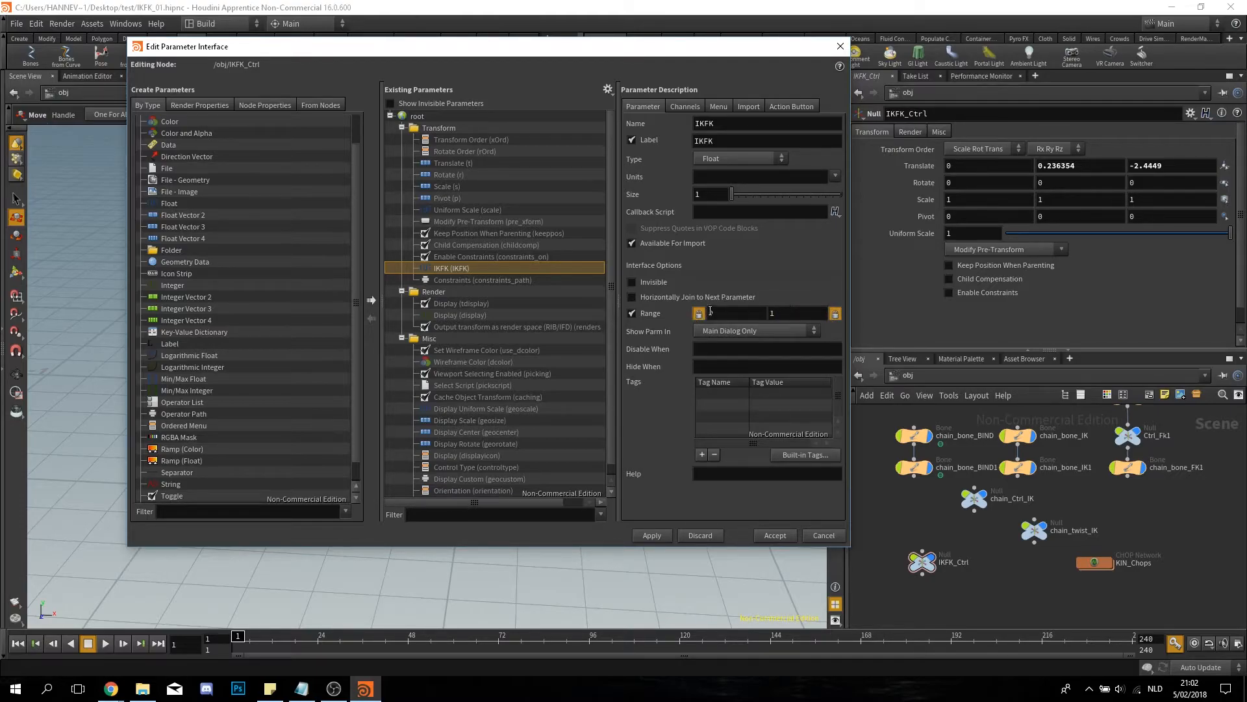
# Step: Make Constraints, Enable Constraints, Child Compensation, Keep Position When Parenting, Modify Pre-Transform and Uniform Scale invisible in the parameter interface
pyautogui.click(494, 280)
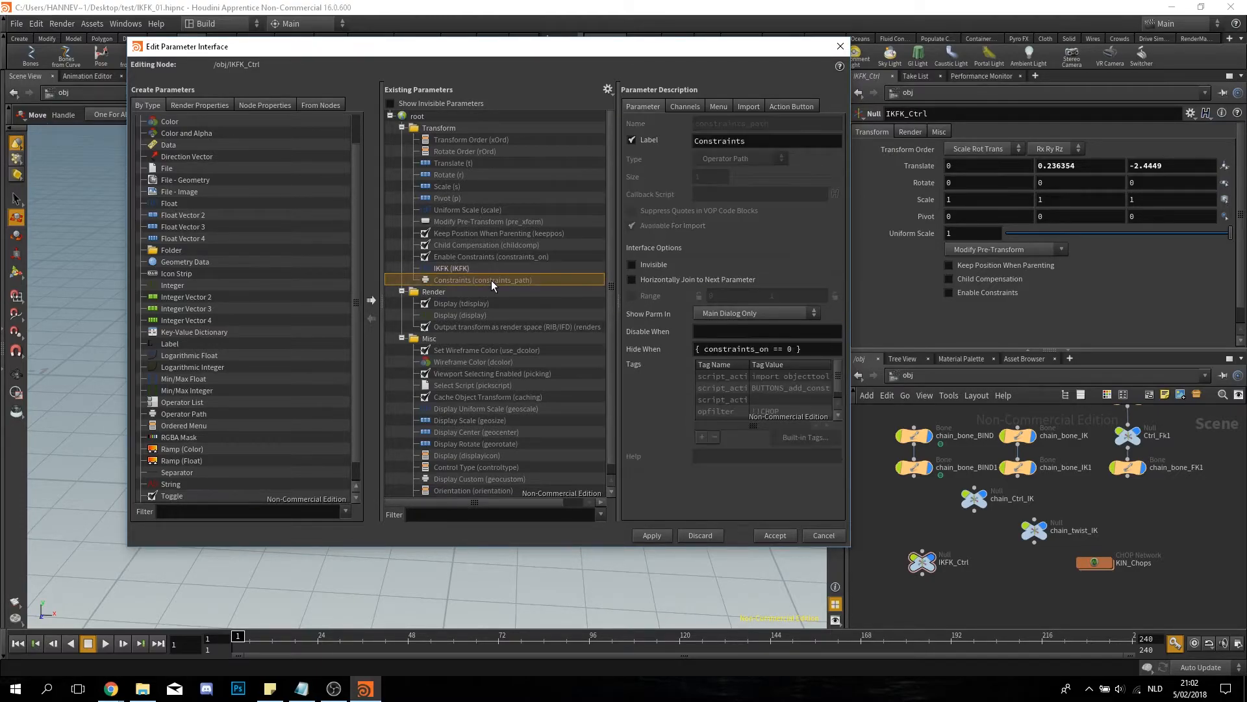
pyautogui.click(633, 263)
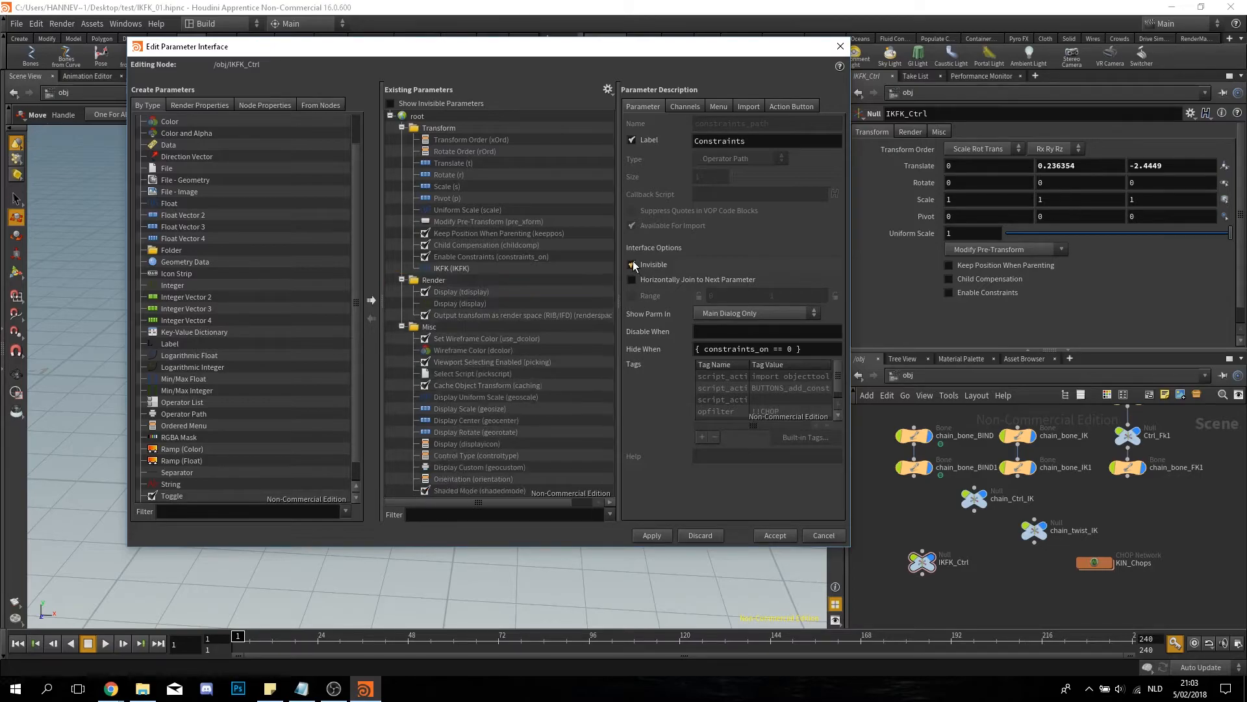
pyautogui.click(494, 256)
pyautogui.click(629, 264)
pyautogui.click(540, 244)
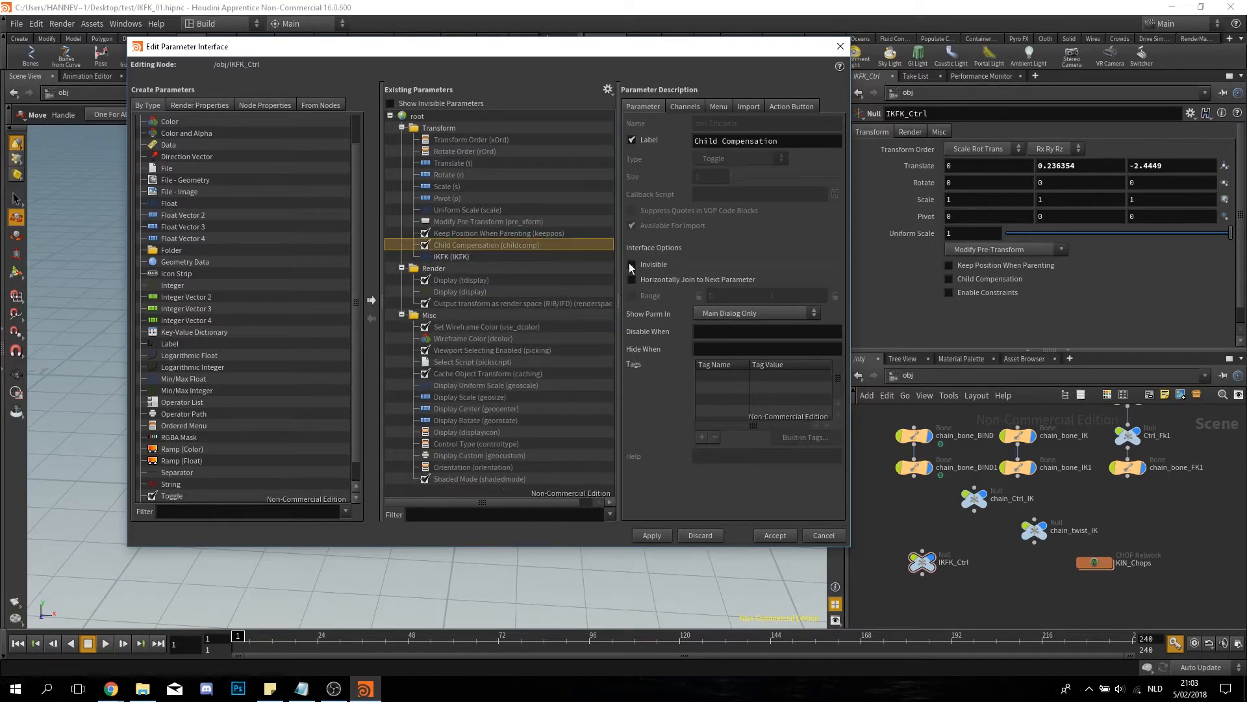
pyautogui.click(629, 264)
pyautogui.click(565, 234)
pyautogui.click(629, 264)
pyautogui.press('Up')
pyautogui.click(629, 261)
pyautogui.click(582, 212)
pyautogui.click(630, 263)
# Step: Make Pivot, Scale, Rotate, Rotate Order and Transform Order invisible, apply the interface changes and close the parameter editor
pyautogui.click(556, 201)
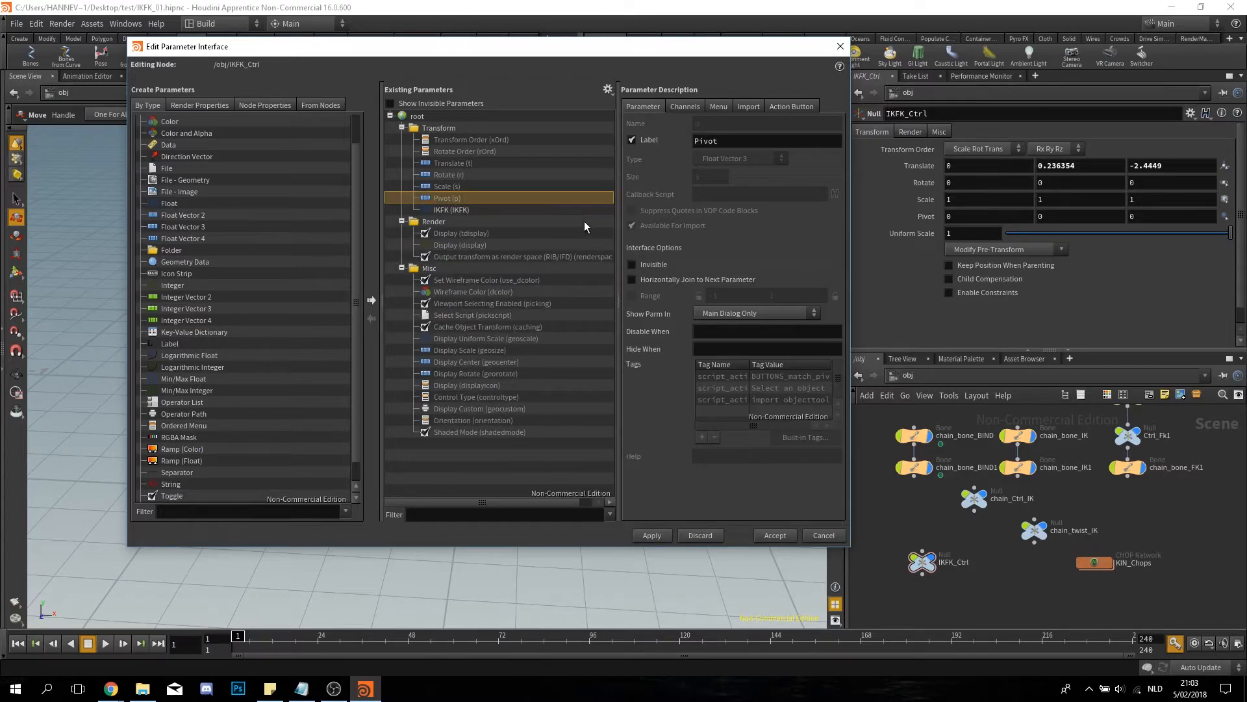
pyautogui.click(630, 264)
pyautogui.click(507, 186)
pyautogui.click(630, 264)
pyautogui.click(520, 173)
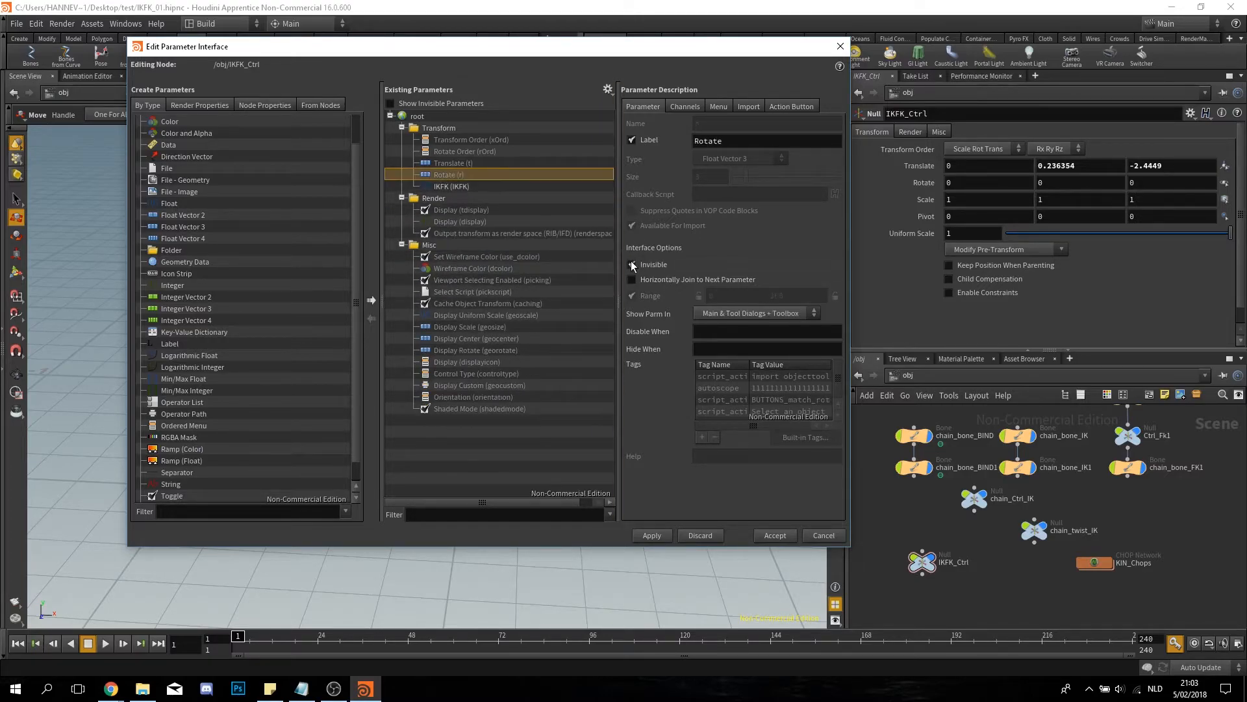
pyautogui.click(631, 262)
pyautogui.click(516, 150)
pyautogui.click(632, 263)
pyautogui.click(531, 139)
pyautogui.click(630, 264)
pyautogui.click(647, 535)
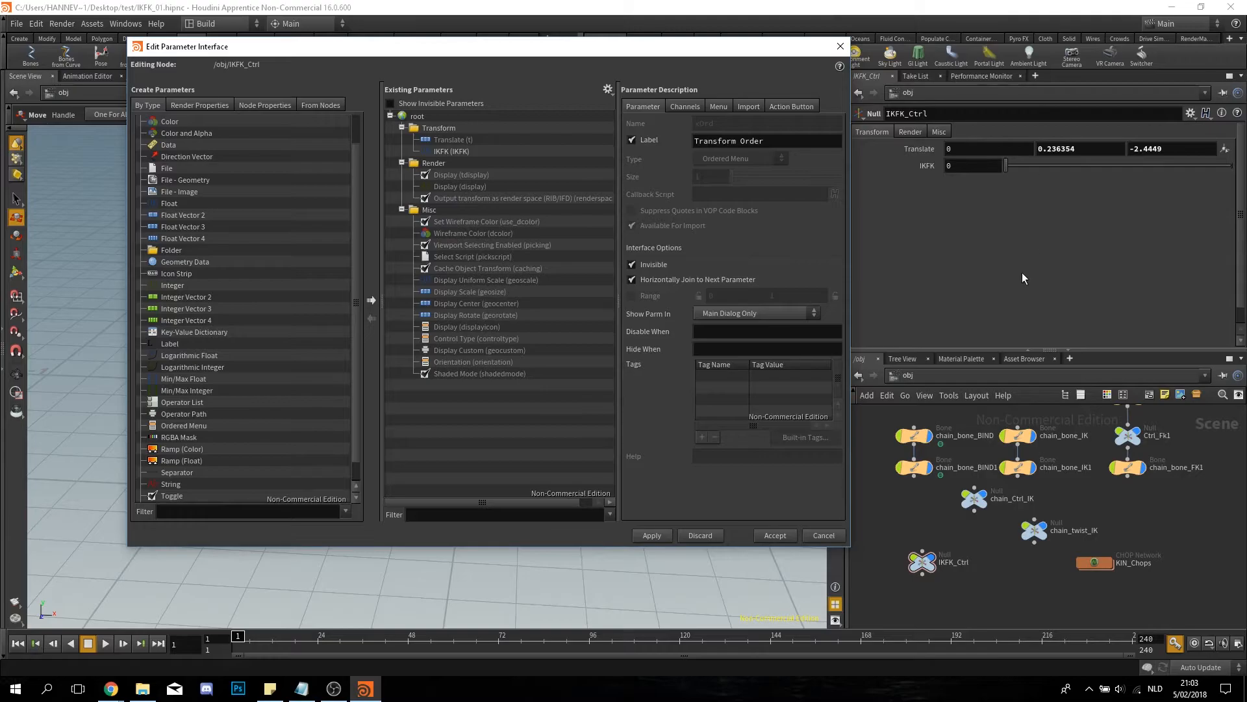
pyautogui.click(840, 46)
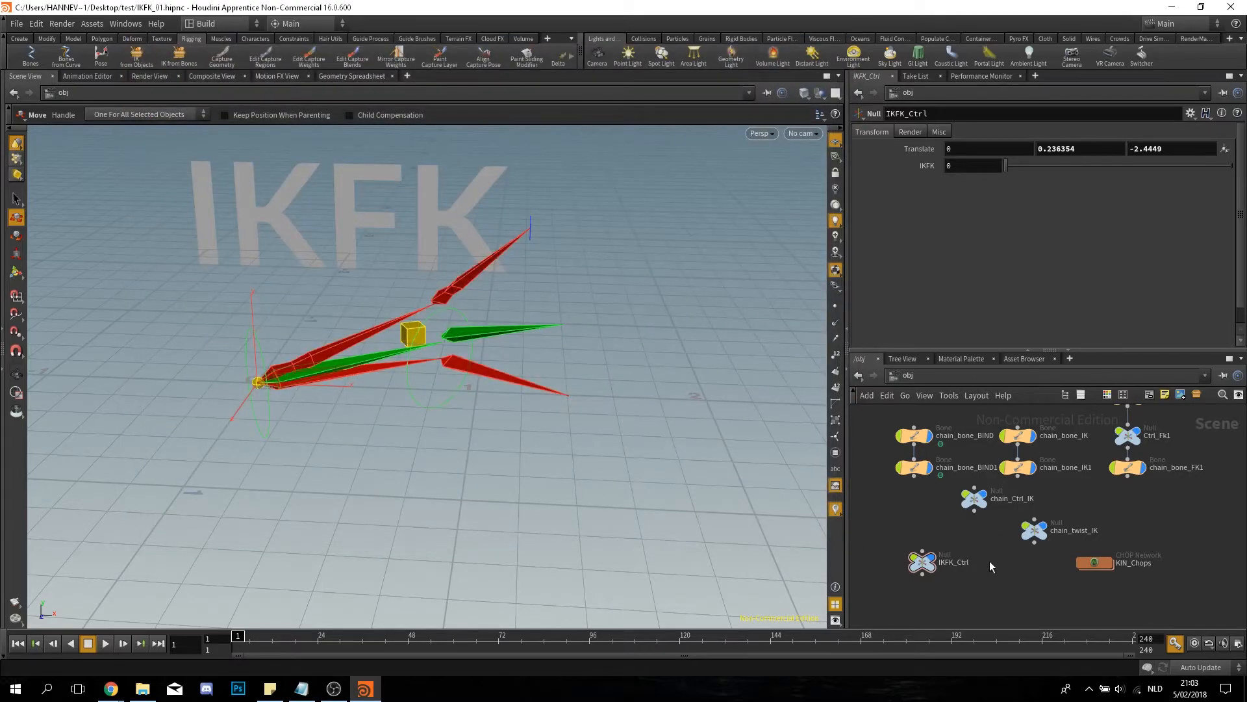
# Step: Copy IKFK_Ctrl's IKFK parameter and open the blend_parents node in chain_bone_BIND's constraints network
pyautogui.rightClick(968, 167)
pyautogui.click(997, 227)
pyautogui.click(918, 436)
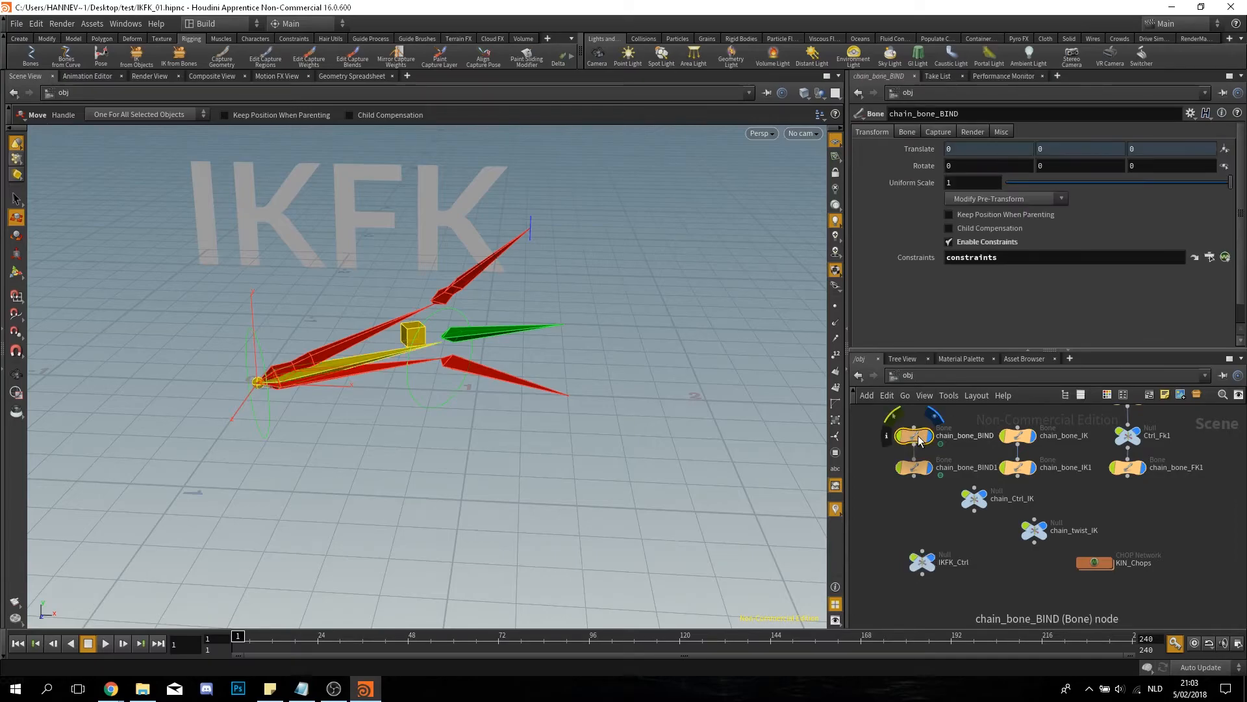
pyautogui.doubleClick(918, 436)
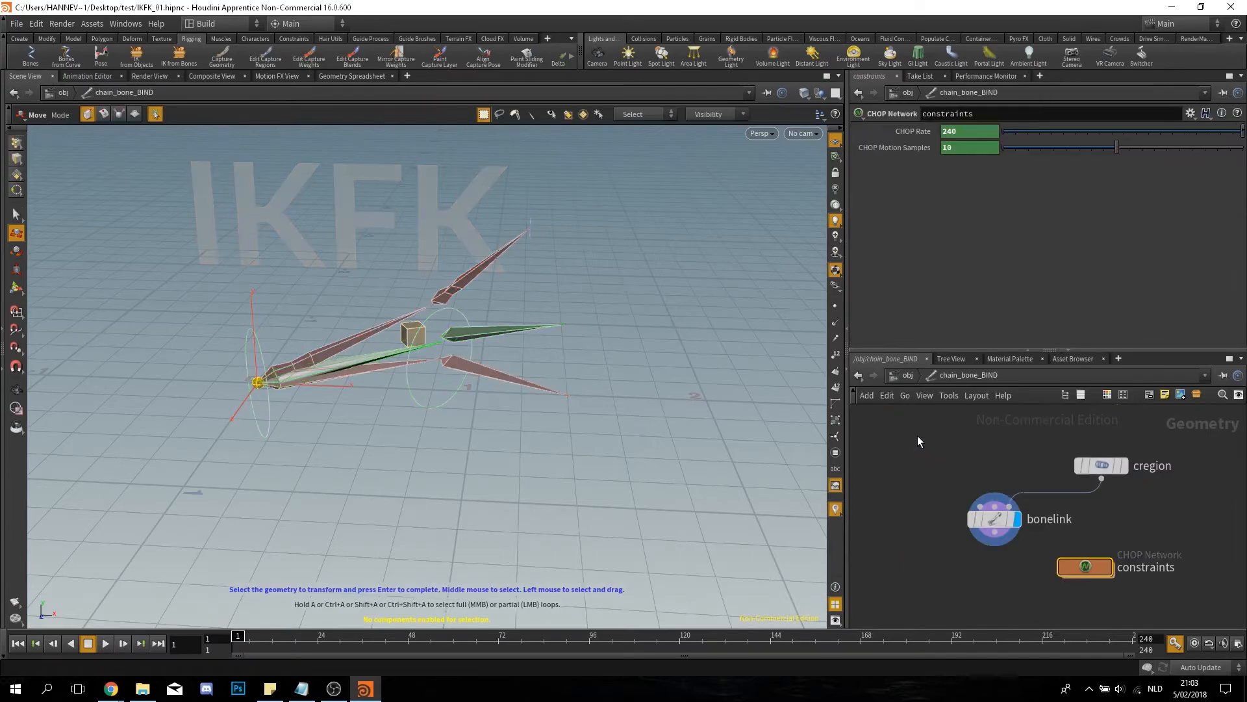
pyautogui.doubleClick(1096, 568)
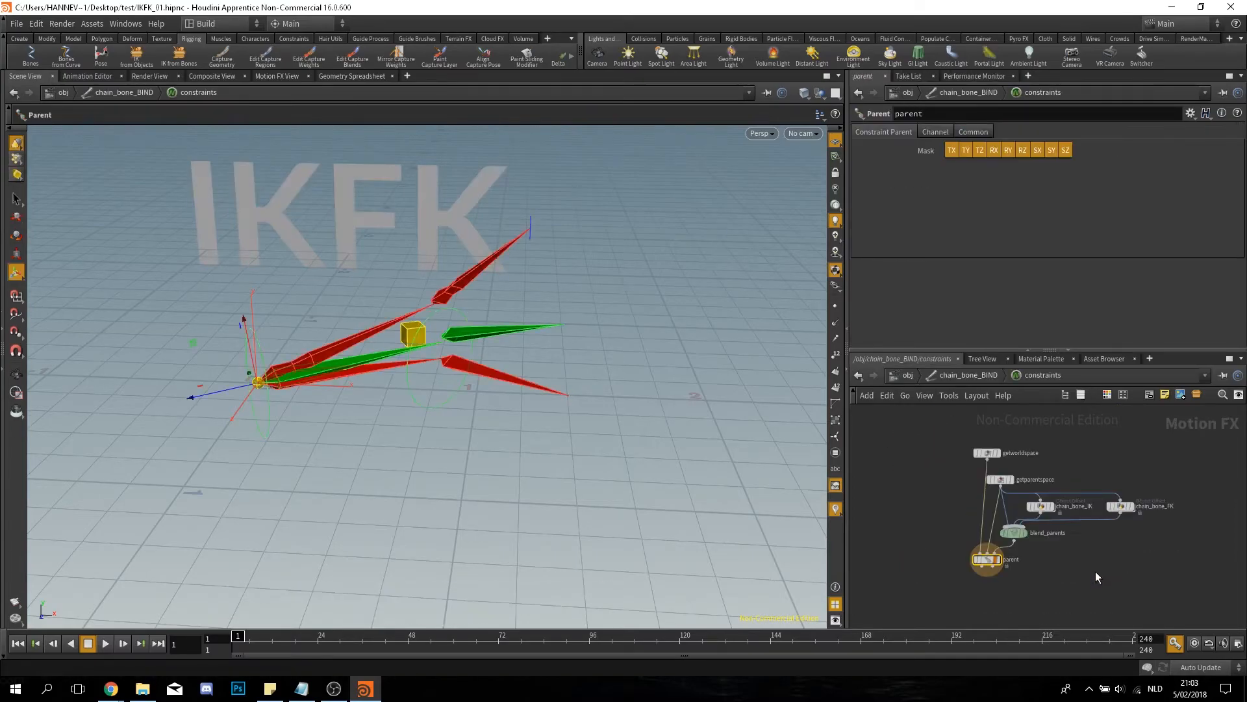
pyautogui.click(1018, 537)
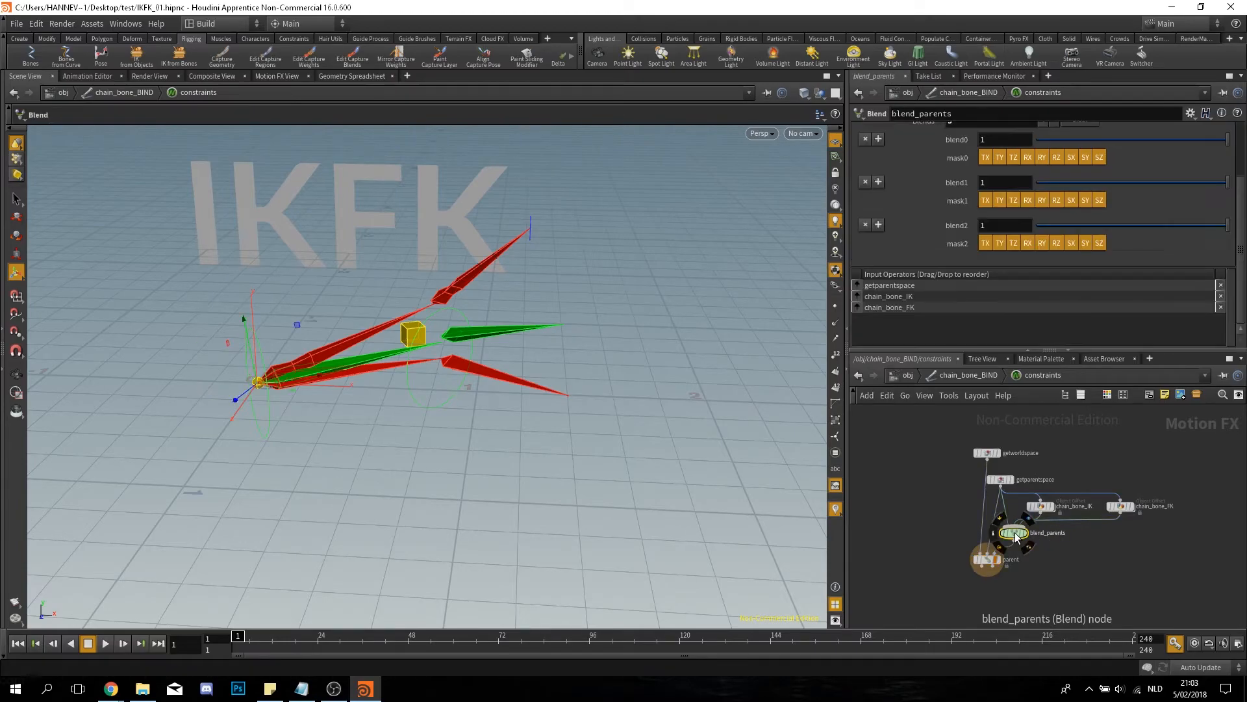
# Step: Test the parent blend by lowering blend1 to 0 and returning it to 1
pyautogui.scroll(1, 1164, 177)
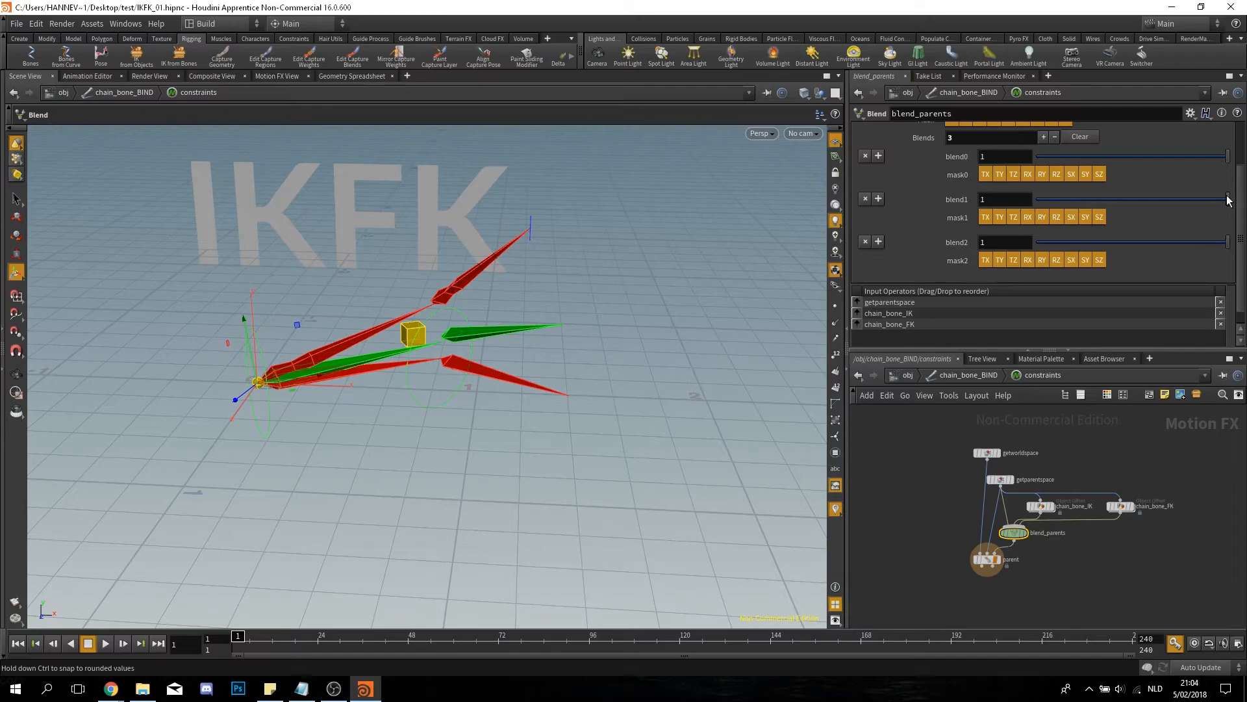
pyautogui.moveTo(1228, 202); pyautogui.dragTo(986, 213)
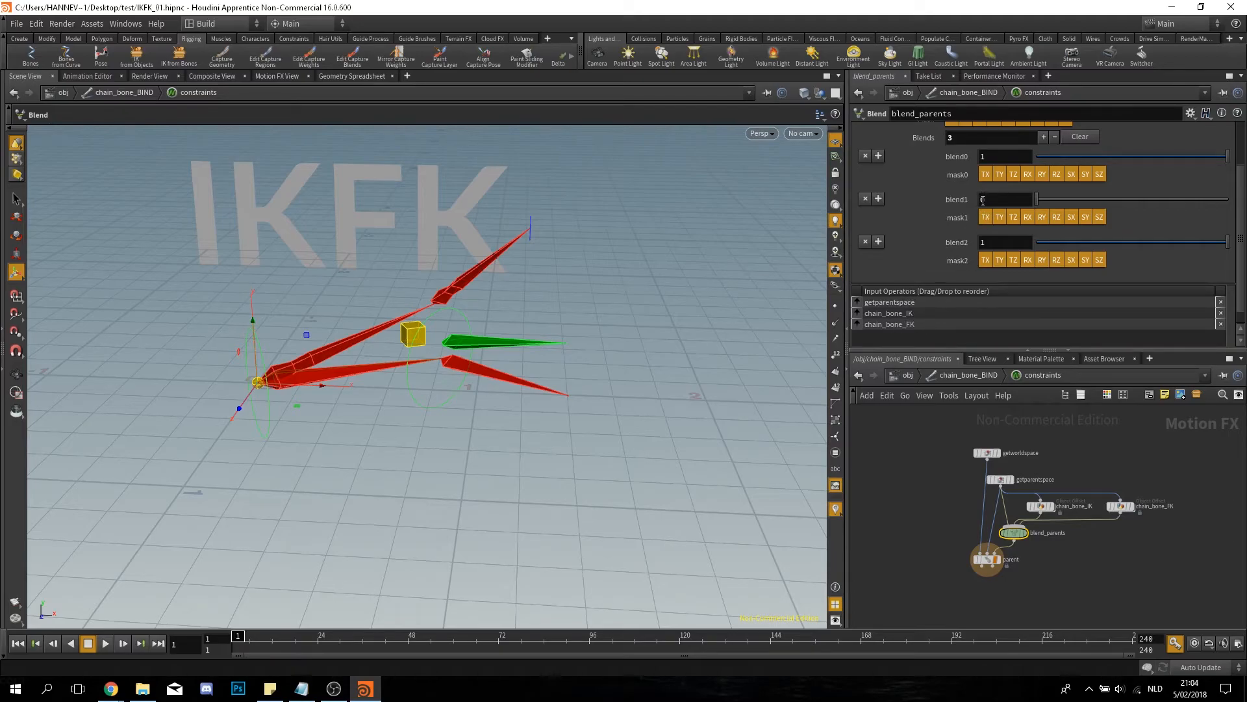
pyautogui.moveTo(1037, 199); pyautogui.dragTo(1228, 200)
pyautogui.moveTo(1226, 242)
pyautogui.mouseDown()
pyautogui.moveTo(1147, 242)
pyautogui.moveTo(1227, 242)
pyautogui.mouseUp()
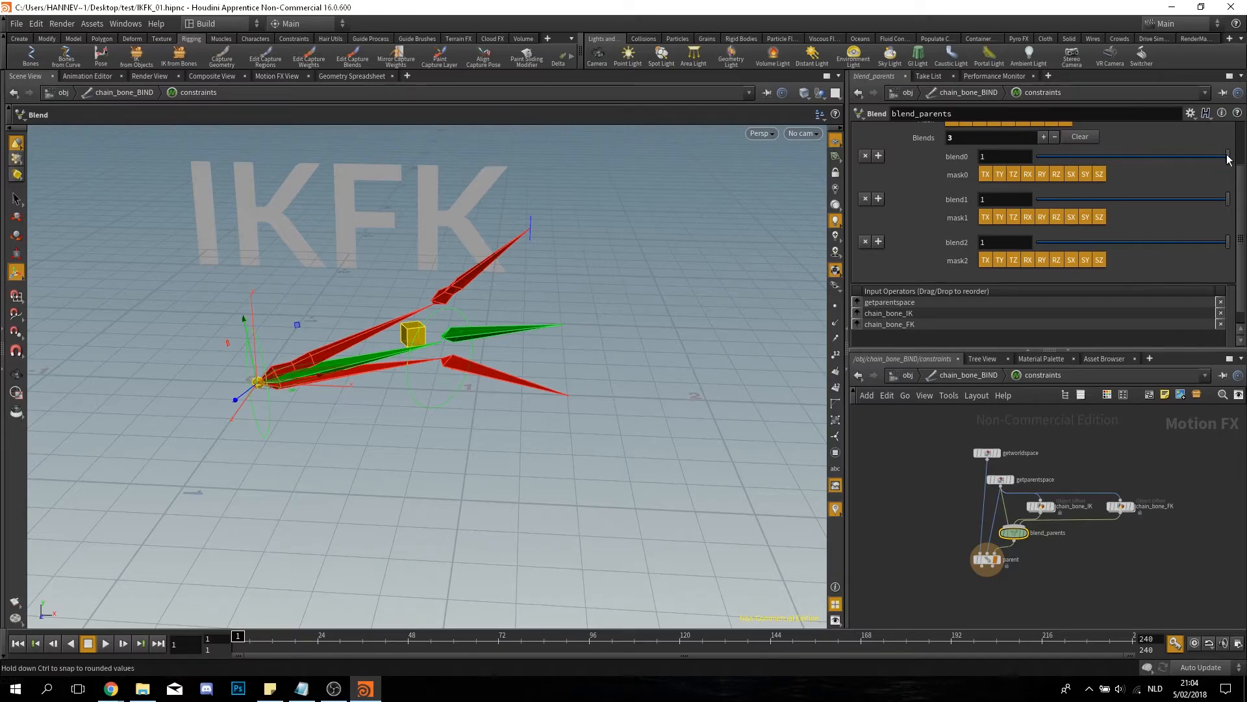
# Step: Set blend0 to 0 and link blend1 to the copied IKFK parameter as a relative reference
pyautogui.moveTo(1227, 157); pyautogui.dragTo(1036, 157)
pyautogui.moveTo(1227, 242); pyautogui.dragTo(1004, 204)
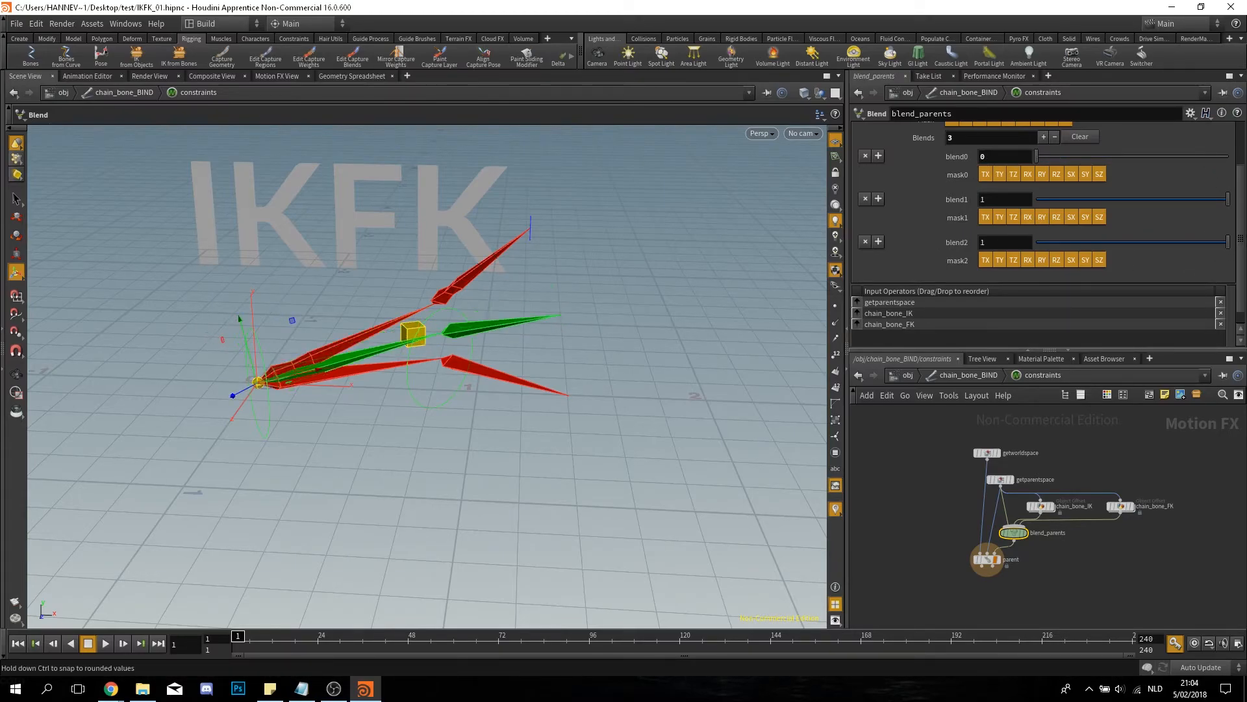
pyautogui.doubleClick(1005, 199)
pyautogui.rightClick(993, 200)
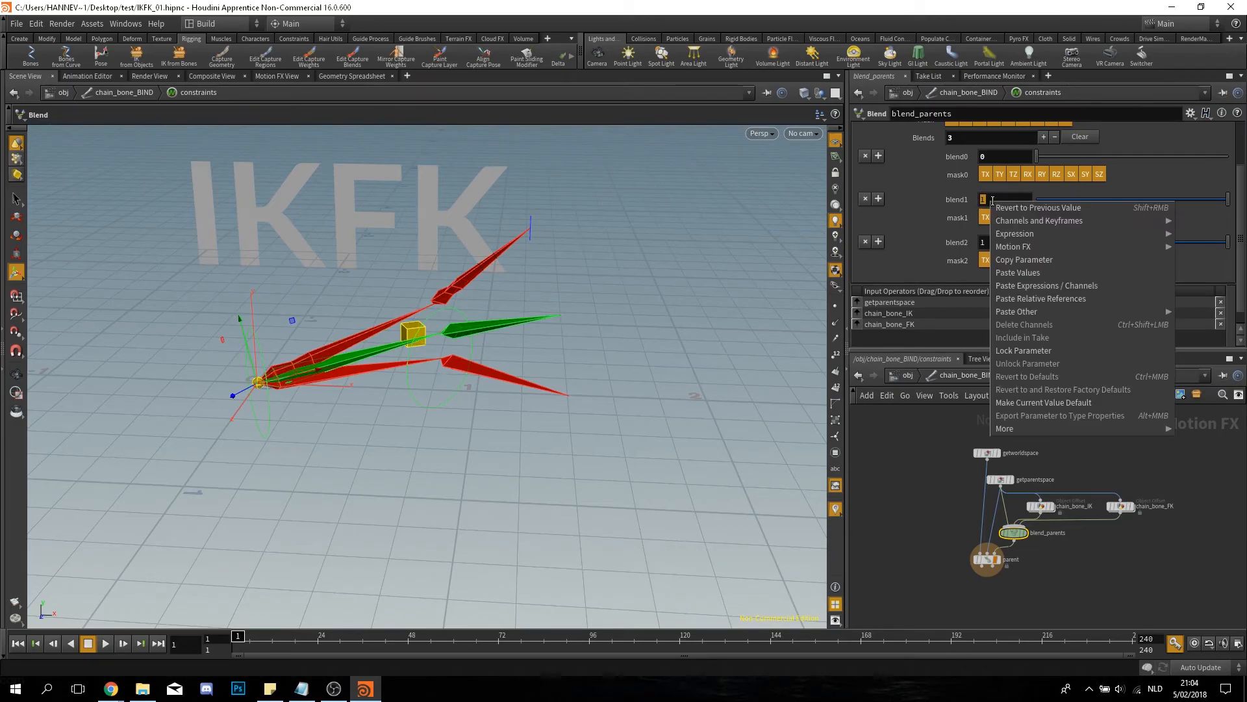
pyautogui.click(1026, 300)
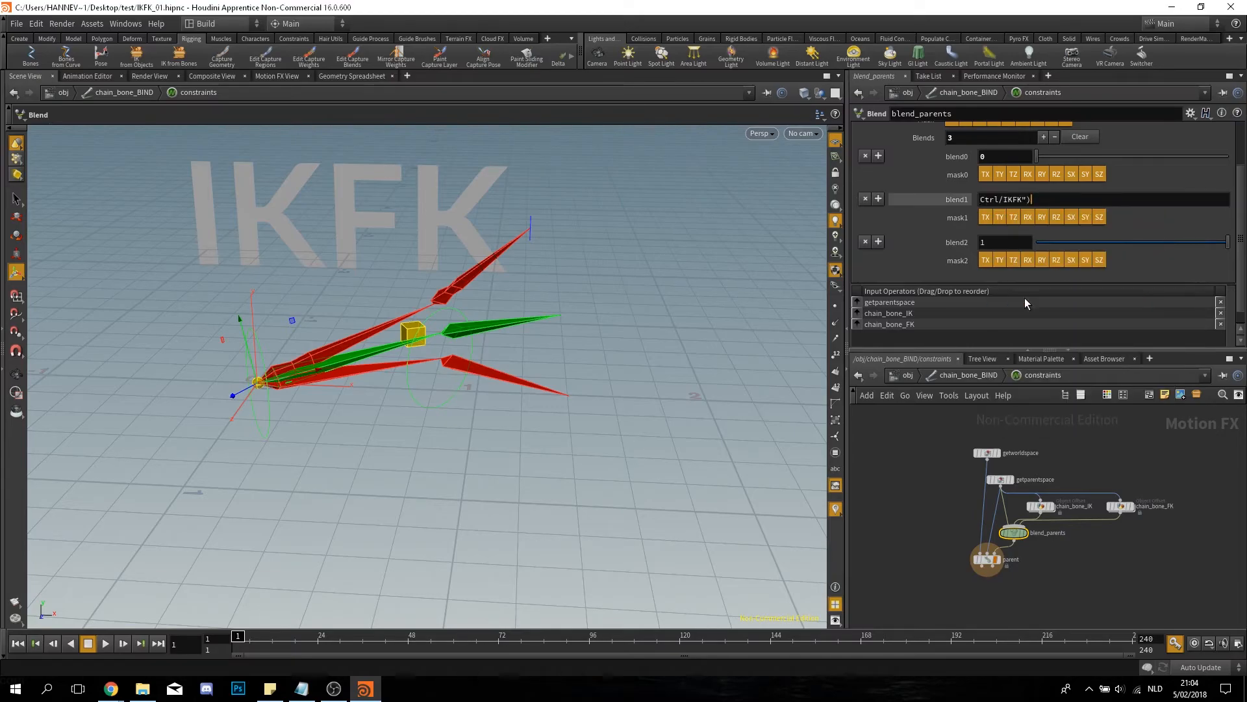
pyautogui.click(955, 200)
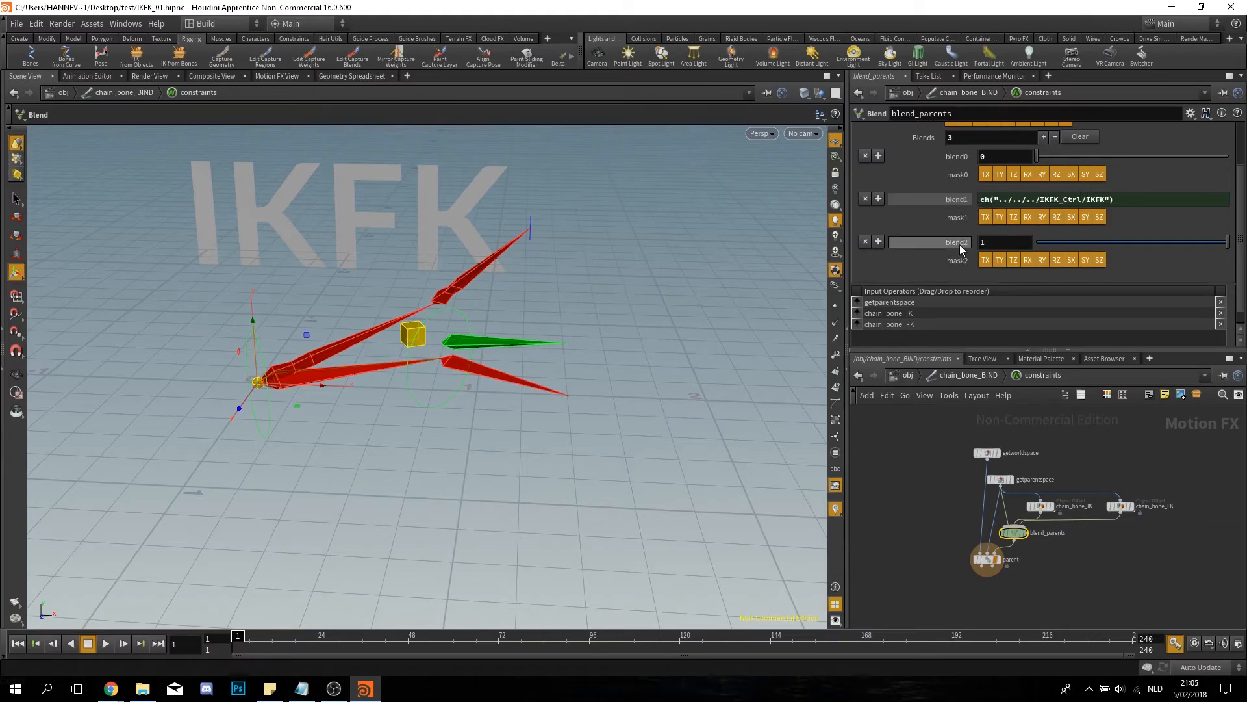
# Step: Link blend2 of blend_parents to IKFK_Ctrl's IKFK parameter as a relative reference
pyautogui.rightClick(997, 240)
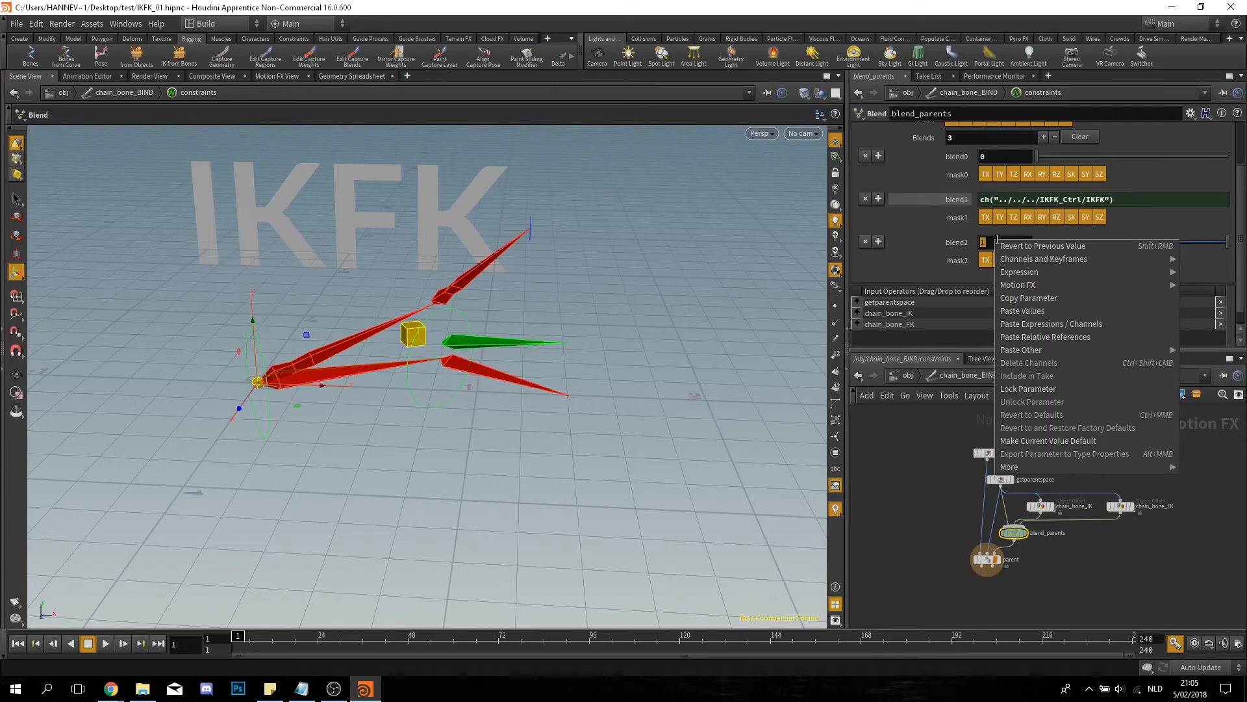
pyautogui.click(1042, 337)
pyautogui.click(955, 243)
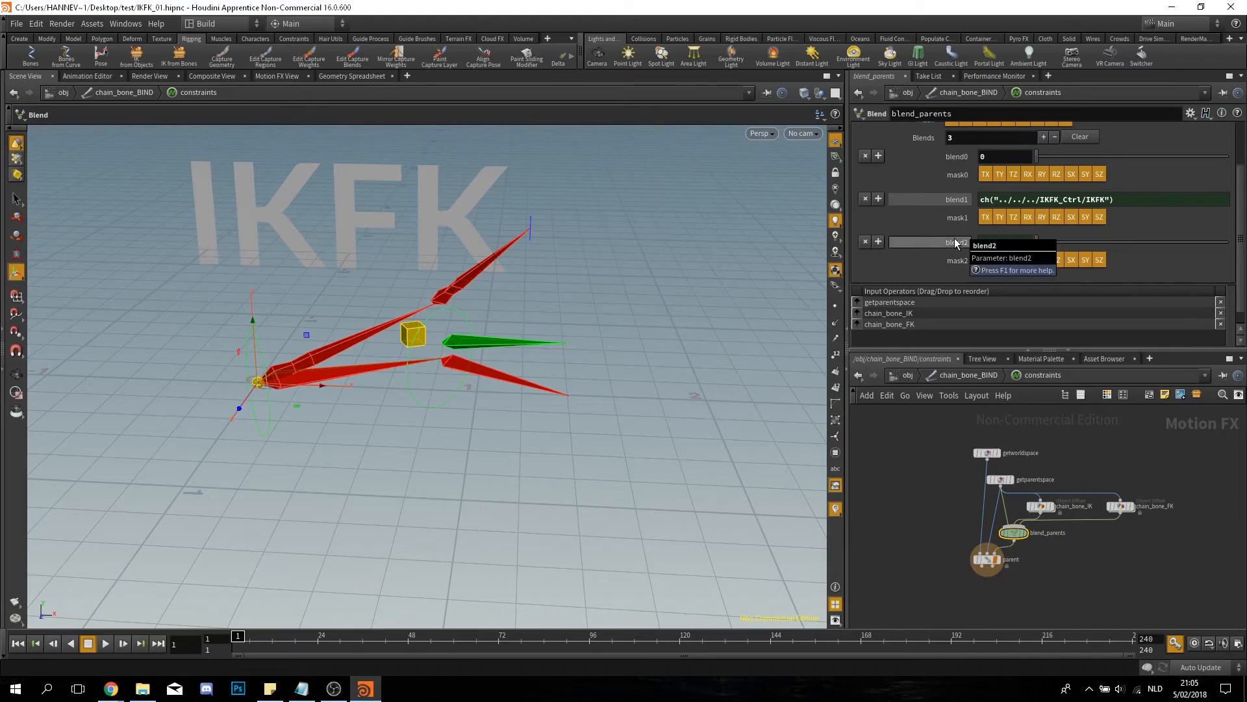
pyautogui.click(955, 242)
pyautogui.click(953, 242)
pyautogui.click(955, 199)
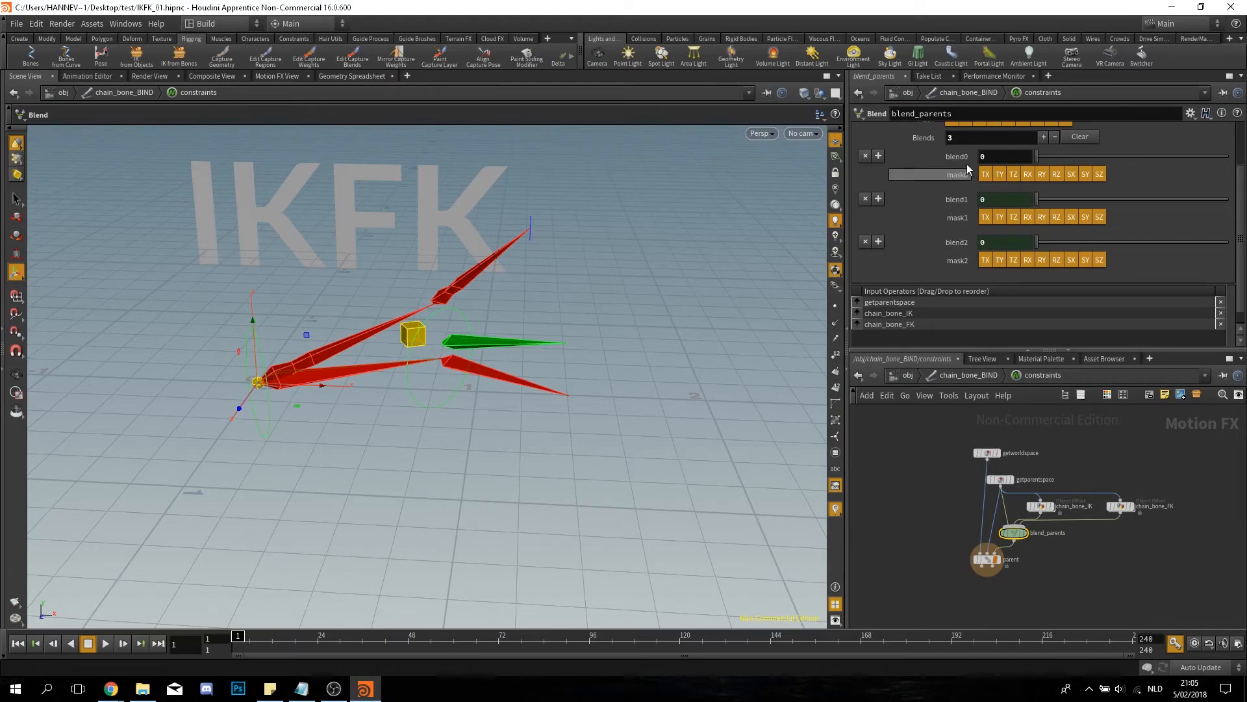
# Step: Invert the blend1 expression to 1-ch("../../../IKFK_Ctrl/IKFK")
pyautogui.click(957, 200)
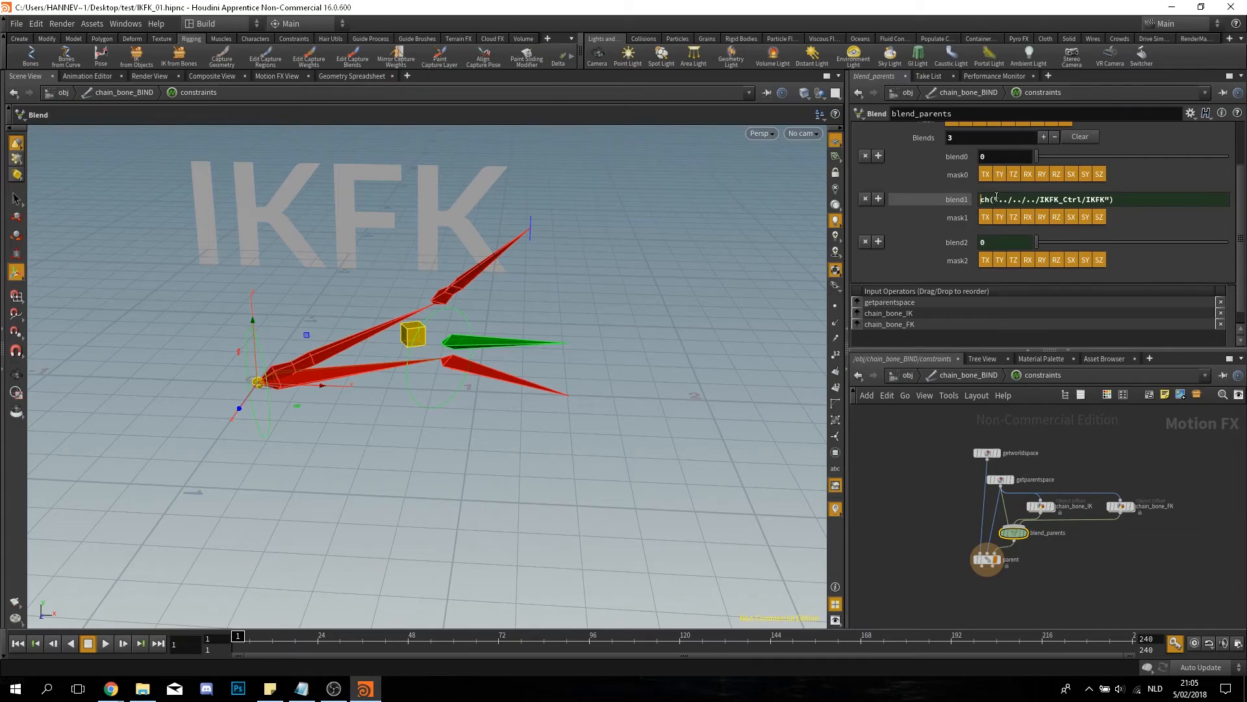
pyautogui.write('1-')
pyautogui.click(961, 201)
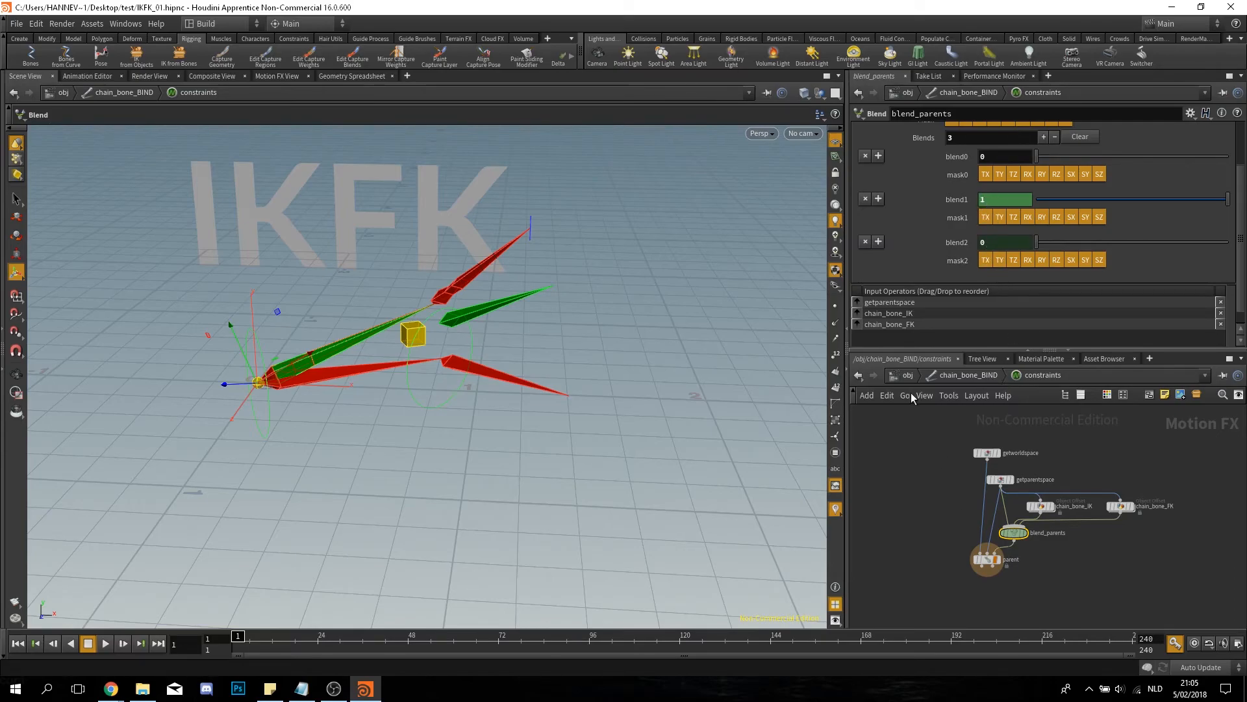
# Step: Link blend1 of blend_parents in chain_bone_BIND1's constraints network to the copied IKFK parameter as a relative reference
pyautogui.click(908, 375)
pyautogui.click(914, 469)
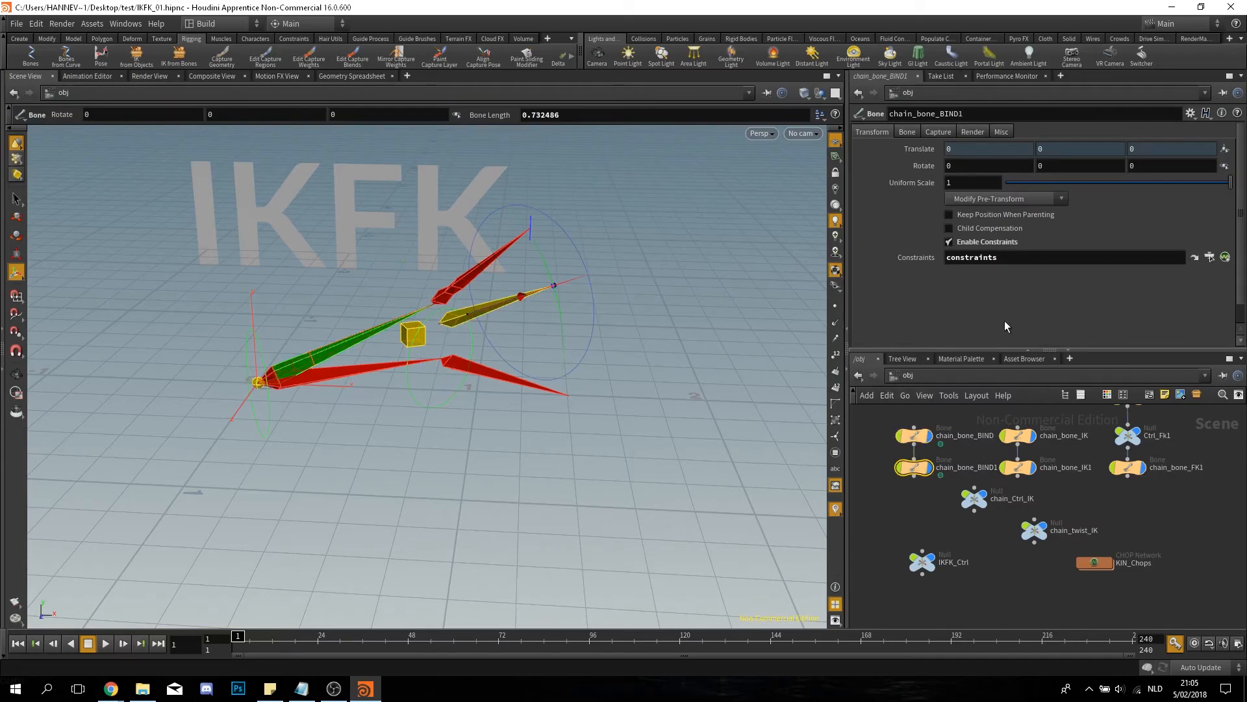
pyautogui.doubleClick(916, 469)
pyautogui.doubleClick(1097, 567)
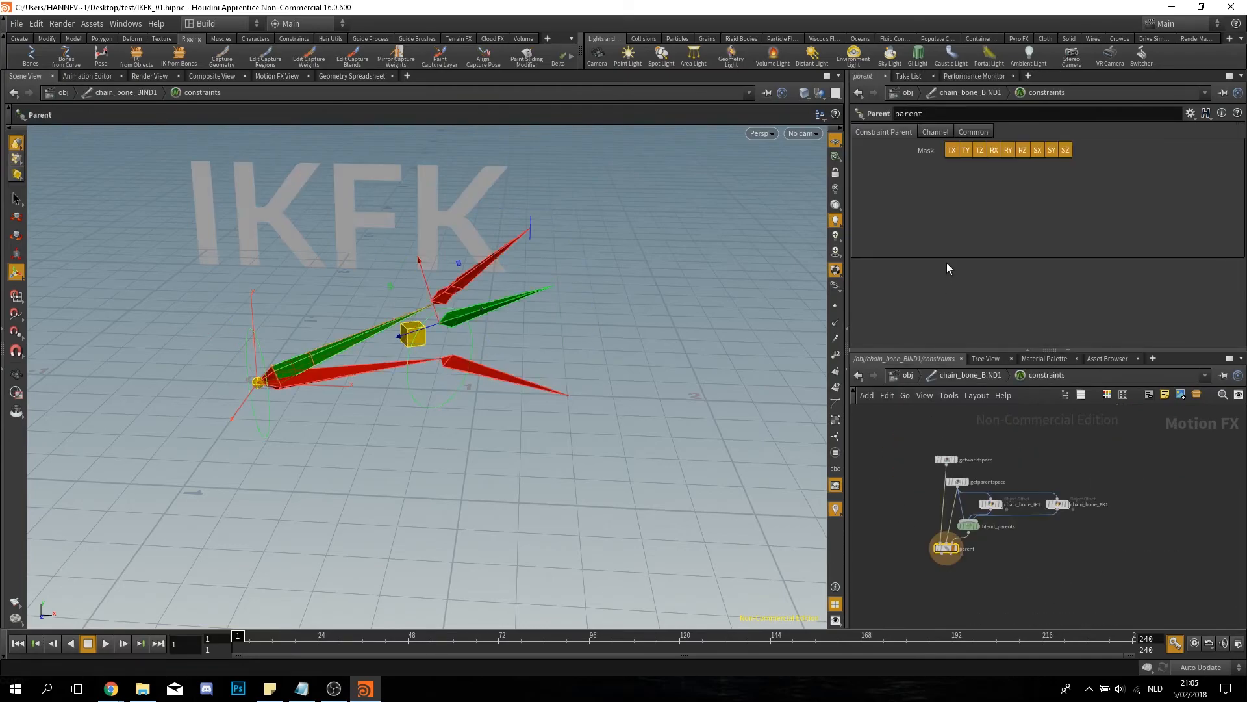
pyautogui.click(969, 526)
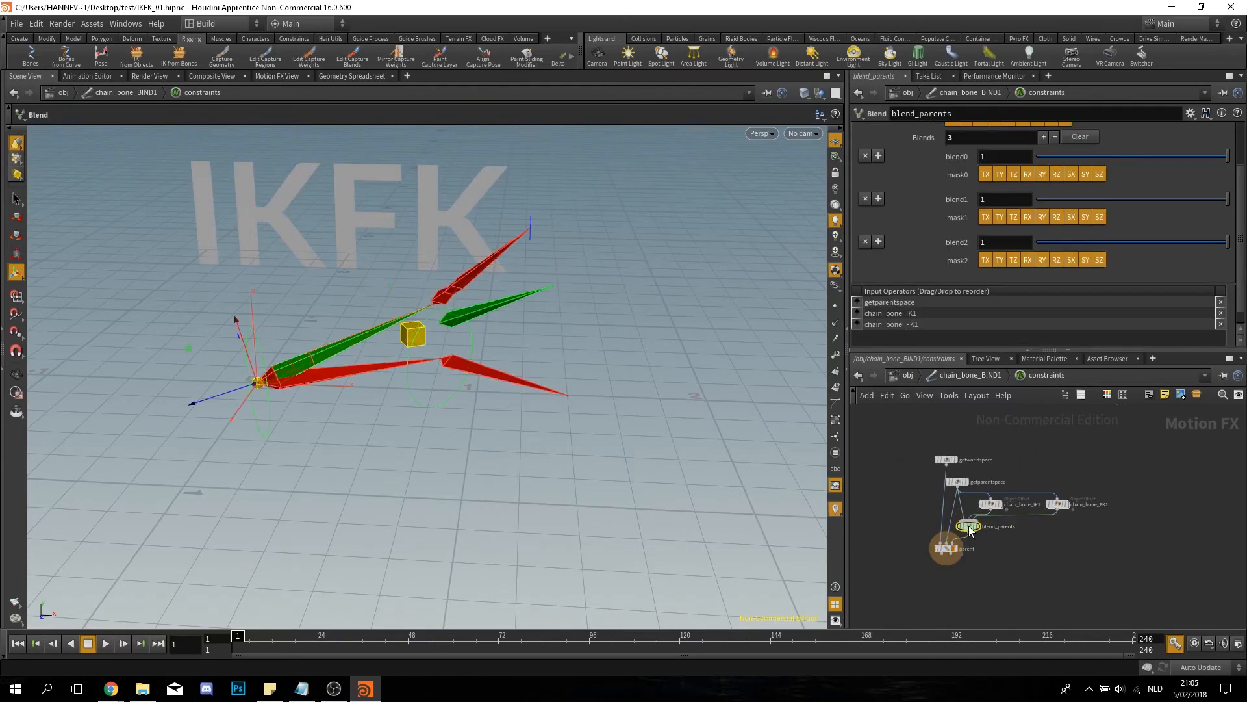
pyautogui.rightClick(992, 199)
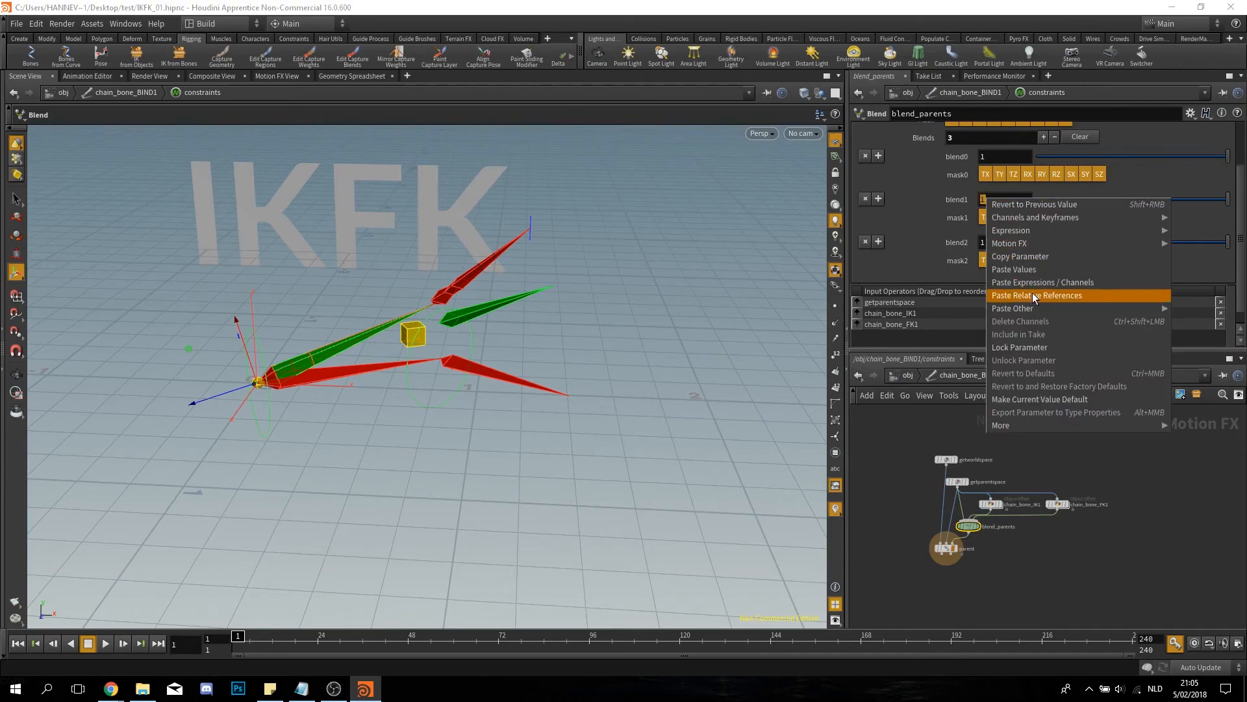
pyautogui.click(1040, 295)
pyautogui.press('Return')
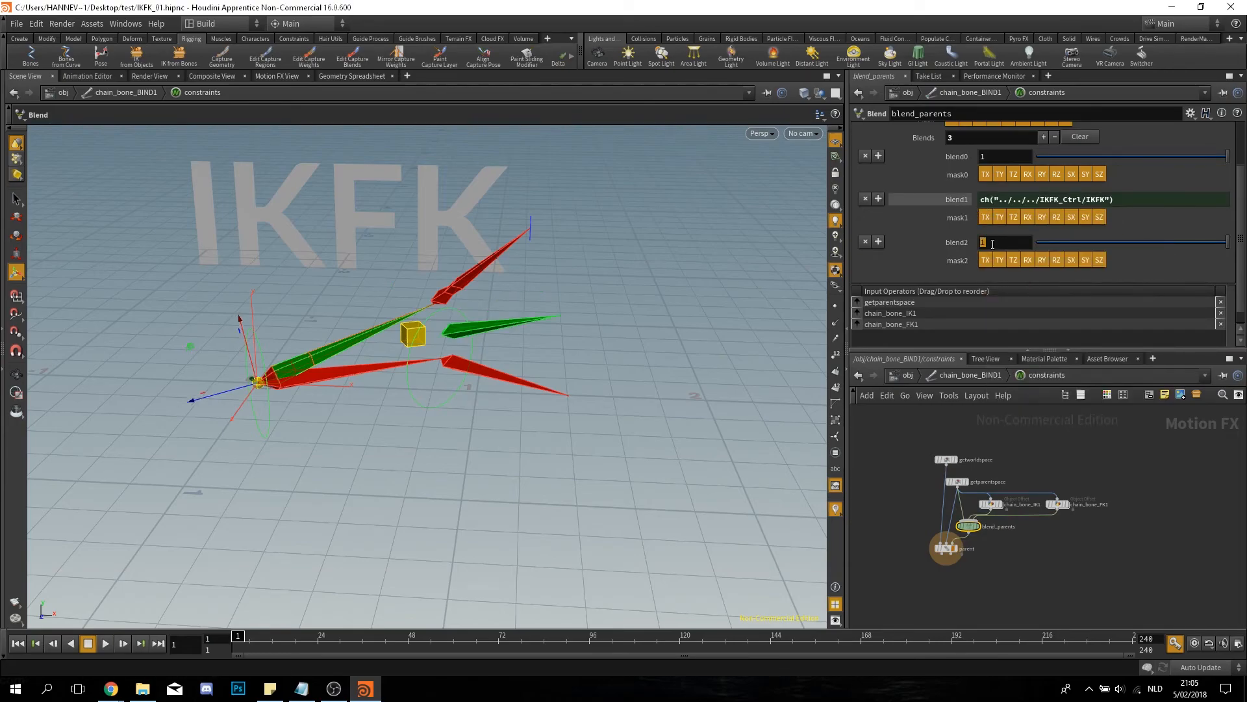
# Step: Link blend2 of chain_bone_BIND1's blend_parents to IKFK_Ctrl's IKFK parameter as a relative reference
pyautogui.rightClick(986, 243)
pyautogui.click(1019, 344)
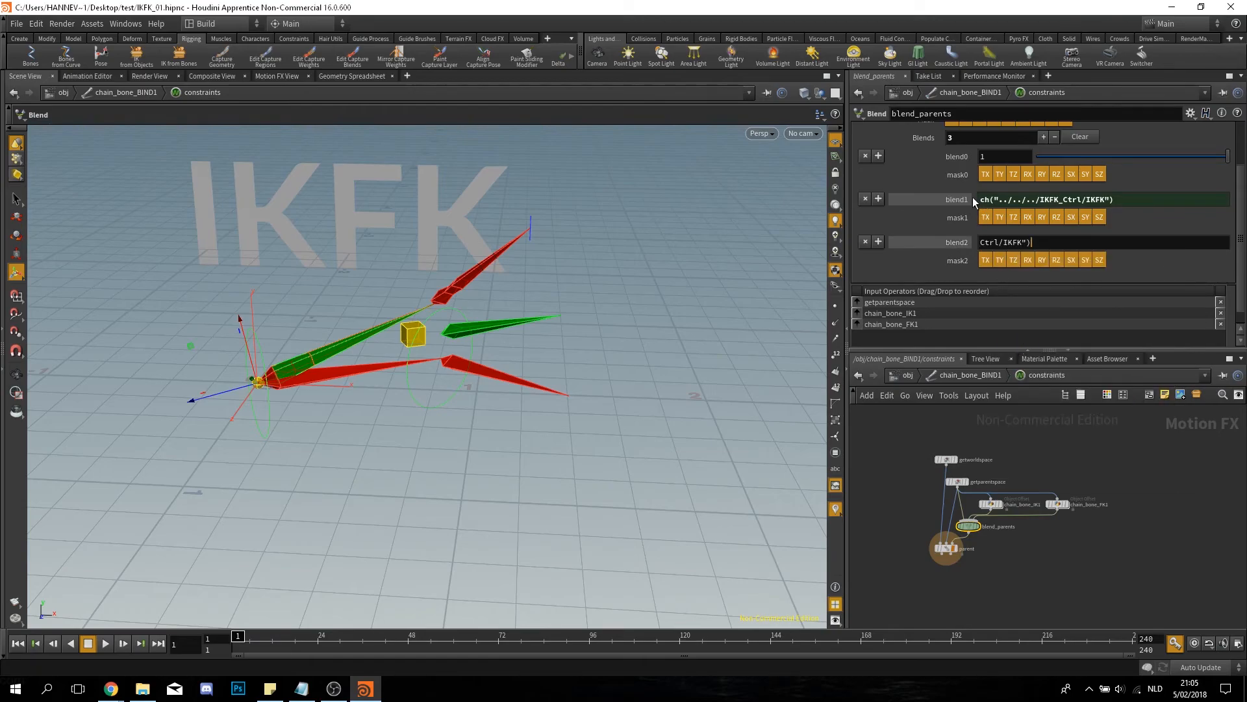
pyautogui.press('Return')
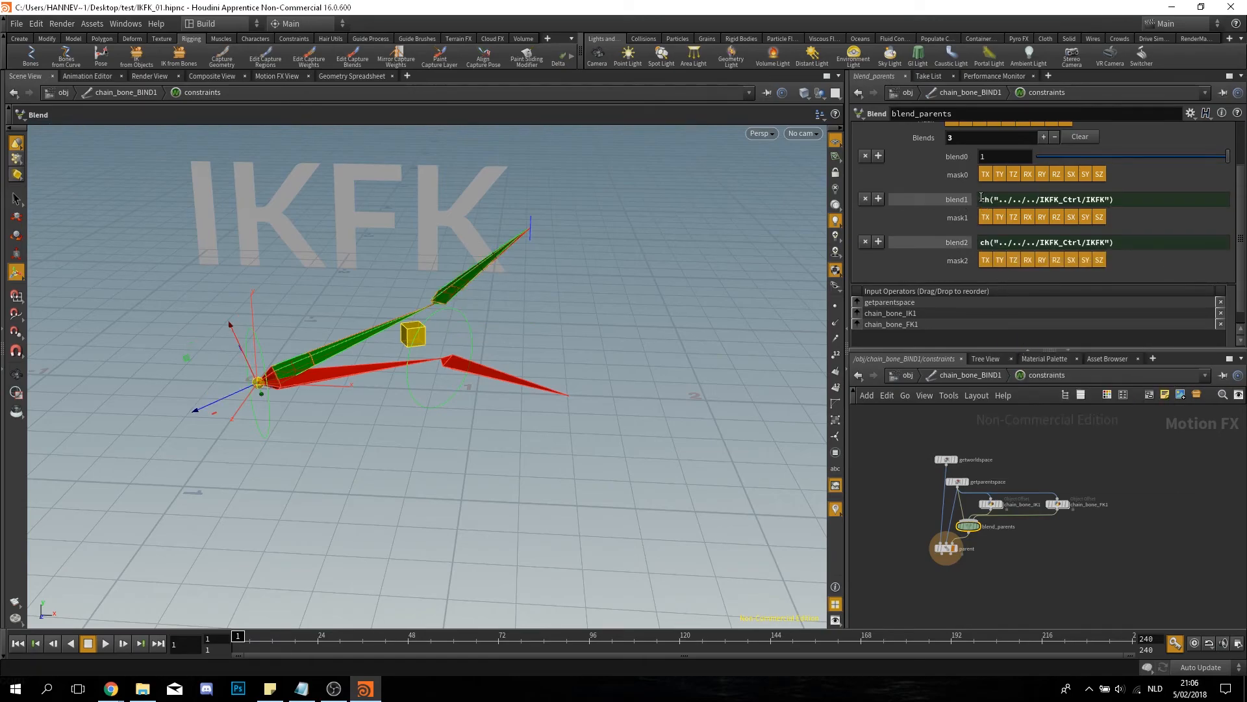
# Step: Change the blend1 expression to 1-ch("../../../IKFK_Ctrl/IKFK"), set blend0 to 0 and return to the object level
pyautogui.click(982, 199)
pyautogui.write('1-')
pyautogui.press('Return')
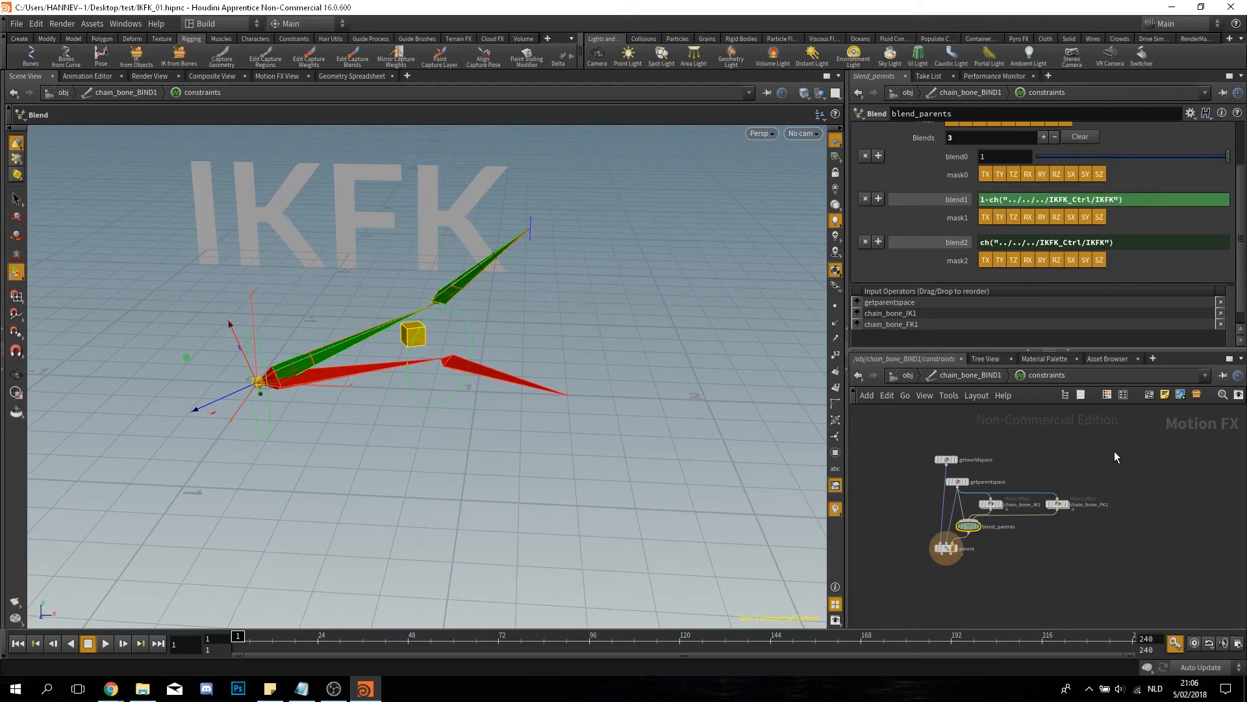
pyautogui.moveTo(1227, 157); pyautogui.dragTo(994, 156)
pyautogui.click(907, 375)
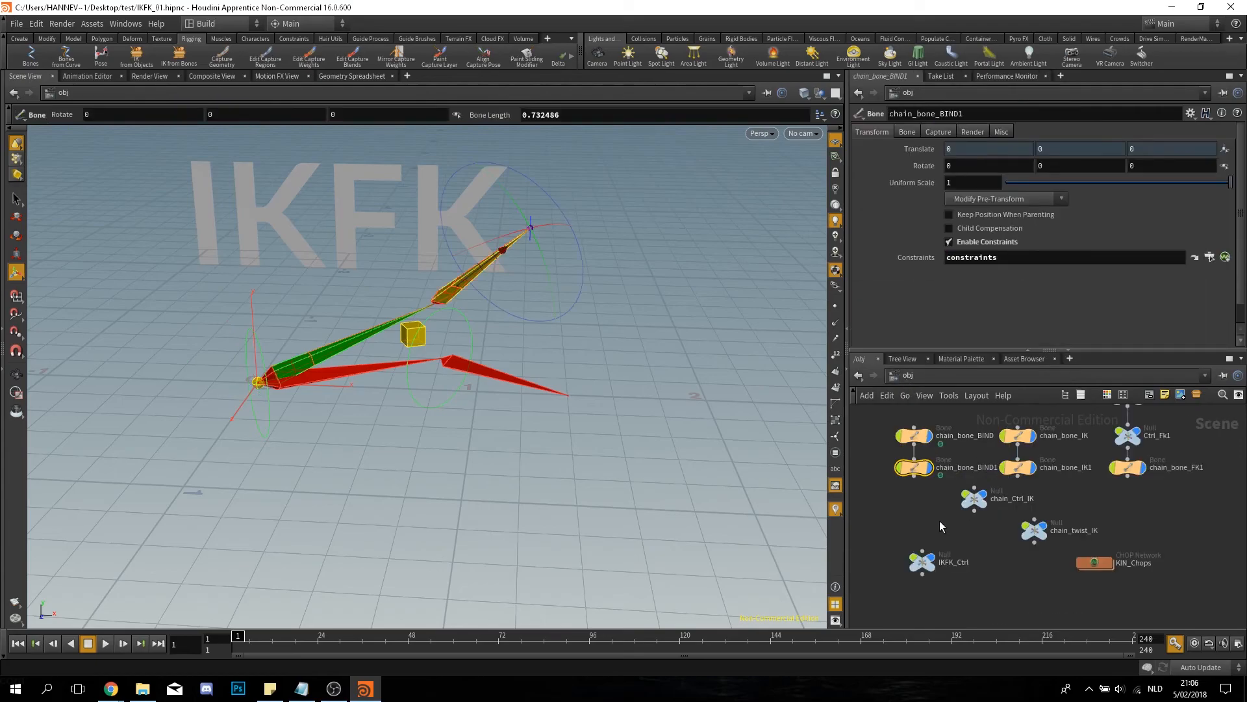
# Step: Test the switch by raising IKFK_Ctrl's IKFK value to 1, and select chain_Ctrl_IK for moving
pyautogui.click(922, 563)
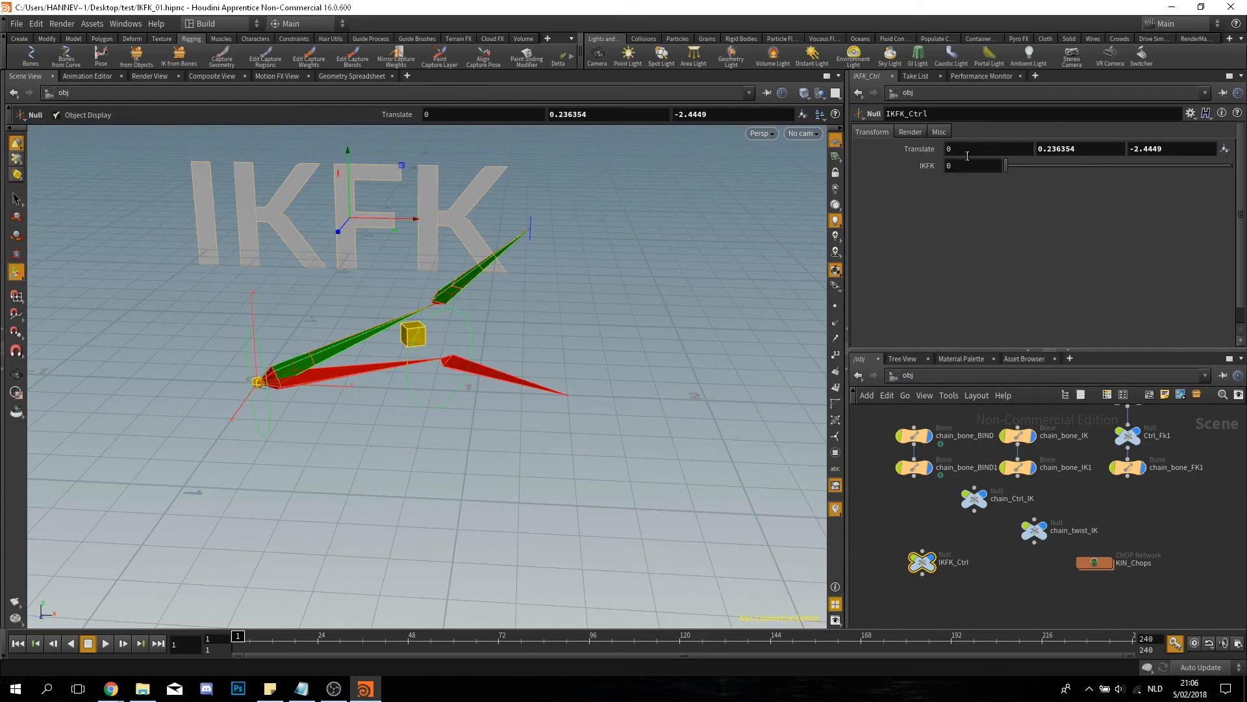
pyautogui.moveTo(1008, 164); pyautogui.dragTo(1231, 166)
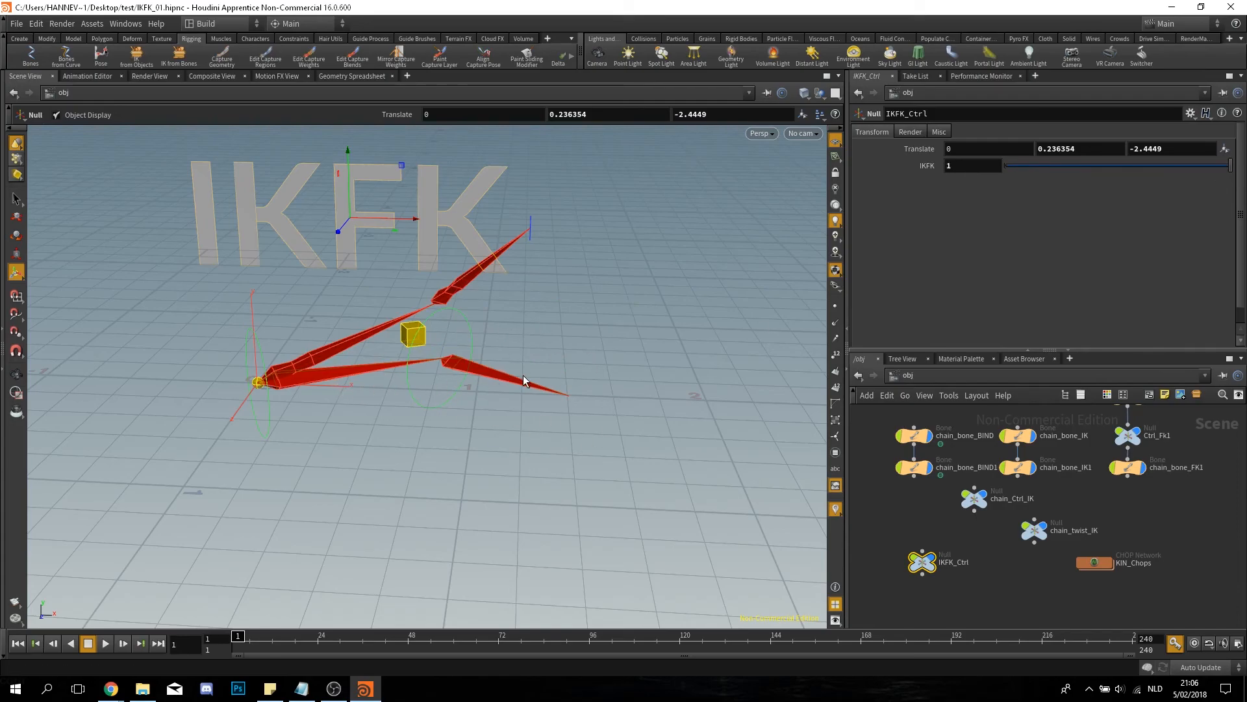
pyautogui.click(532, 224)
pyautogui.press('t')
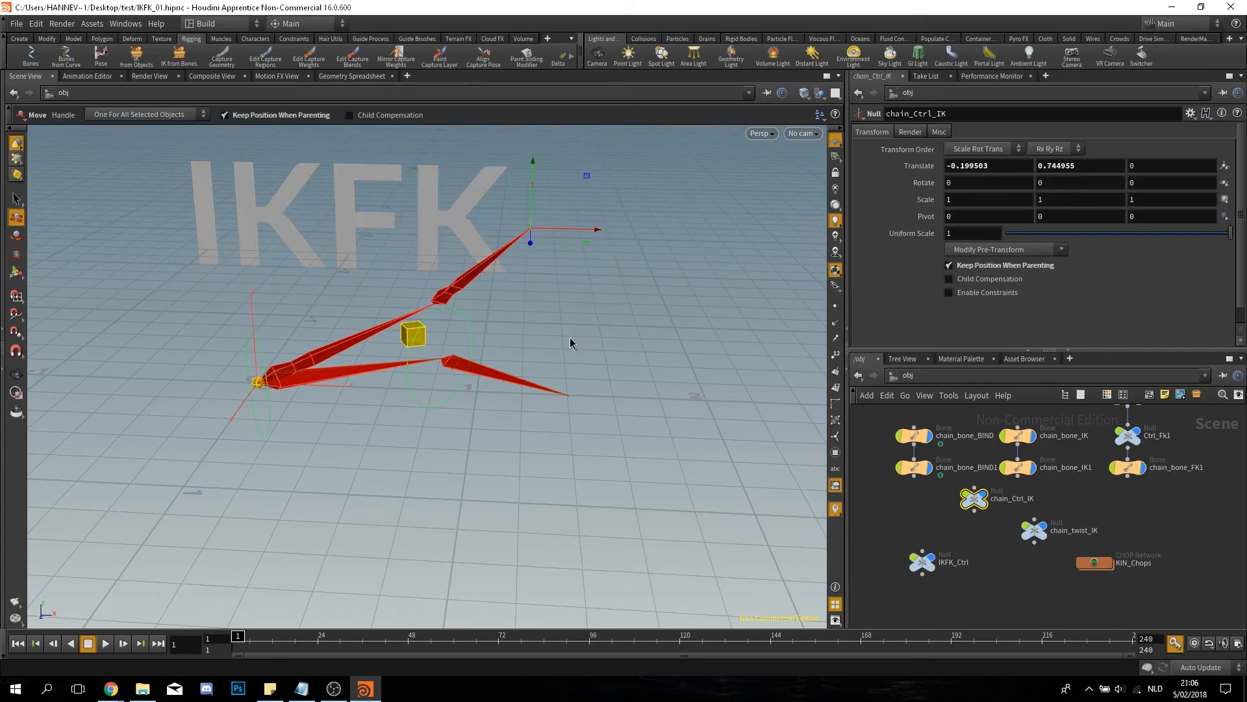
# Step: Hide the IK bones chain_bone_IK and chain_bone_IK1 and the FK bones chain_bone_FK and chain_bone_FK1 in the viewport
pyautogui.scroll(-3, 1144, 512)
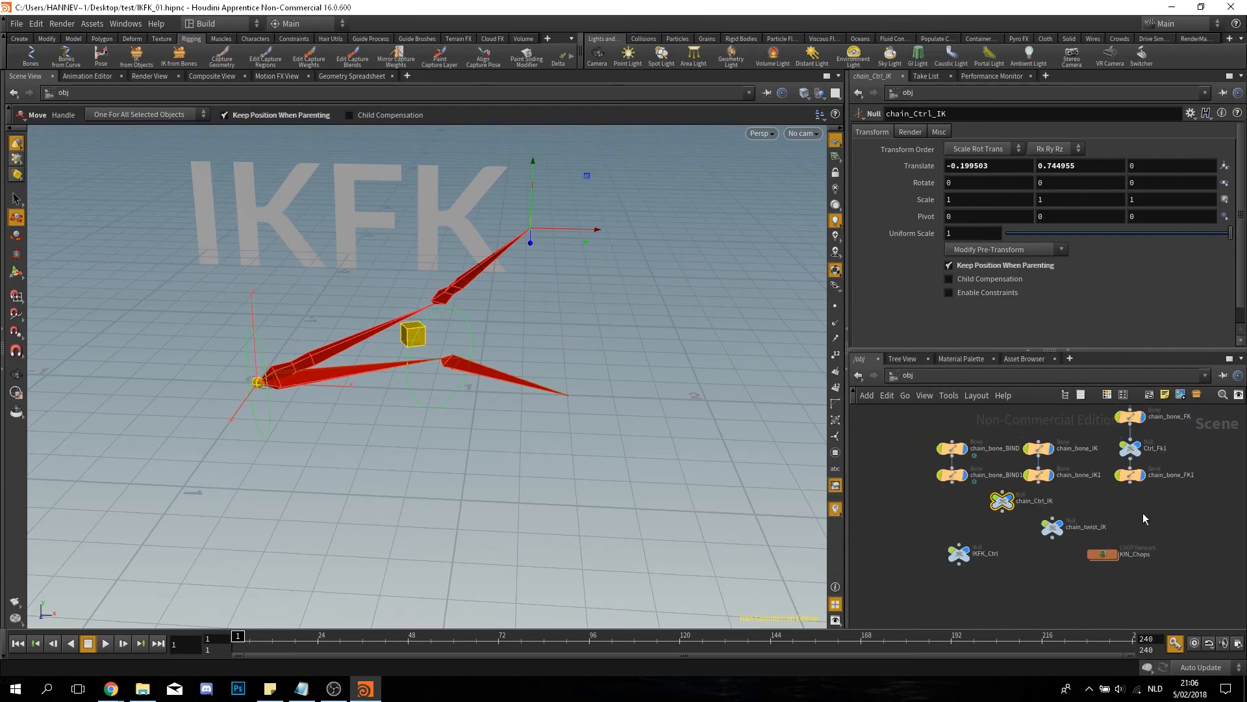
pyautogui.moveTo(1018, 469); pyautogui.dragTo(1043, 532)
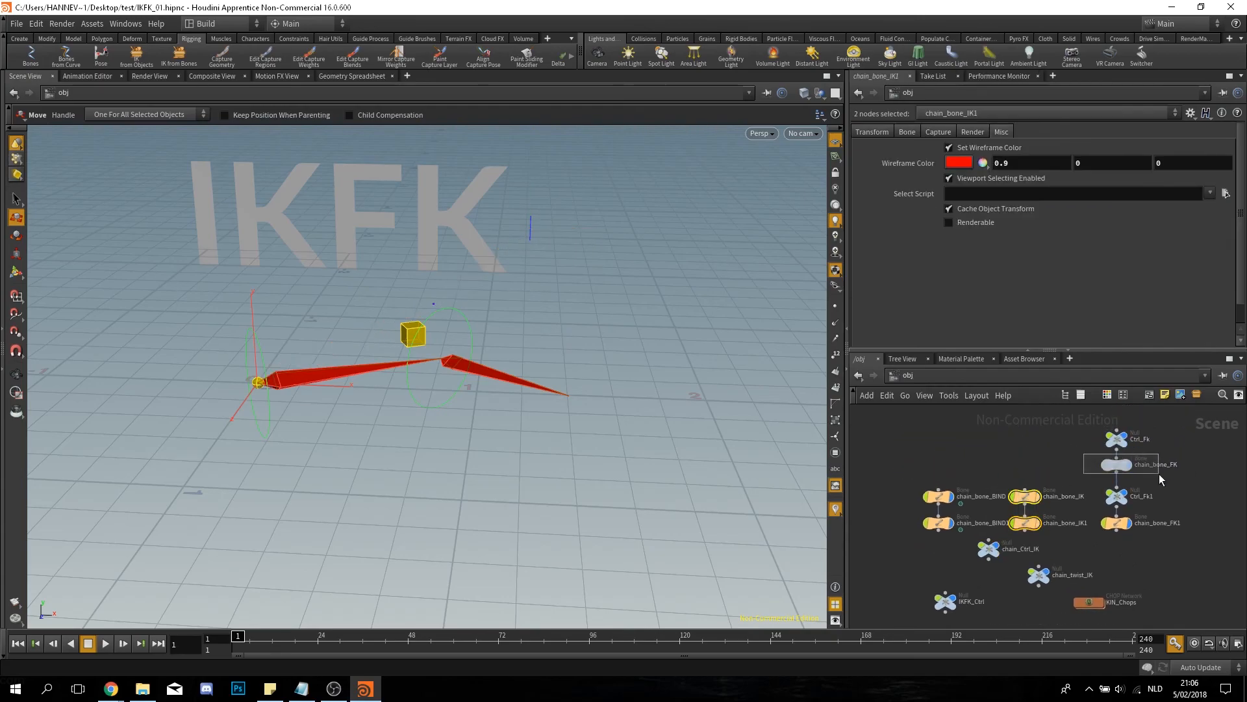
pyautogui.click(1117, 465)
pyautogui.click(1129, 523)
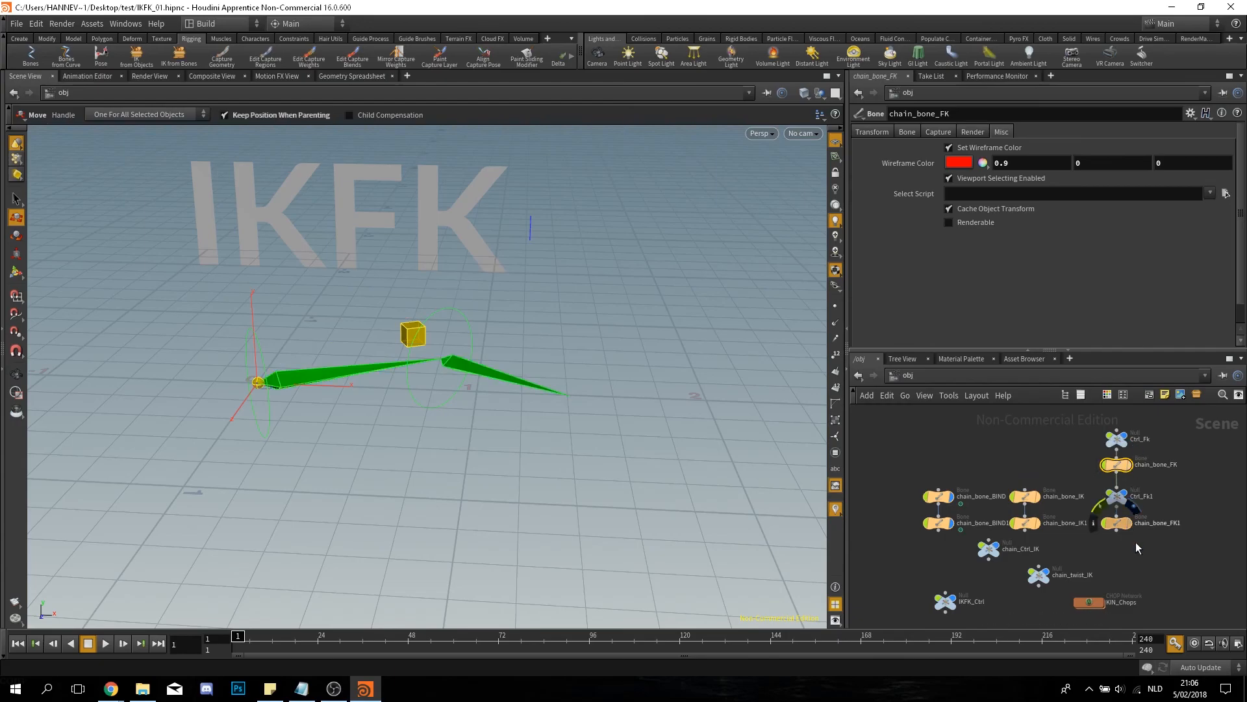
pyautogui.click(1145, 553)
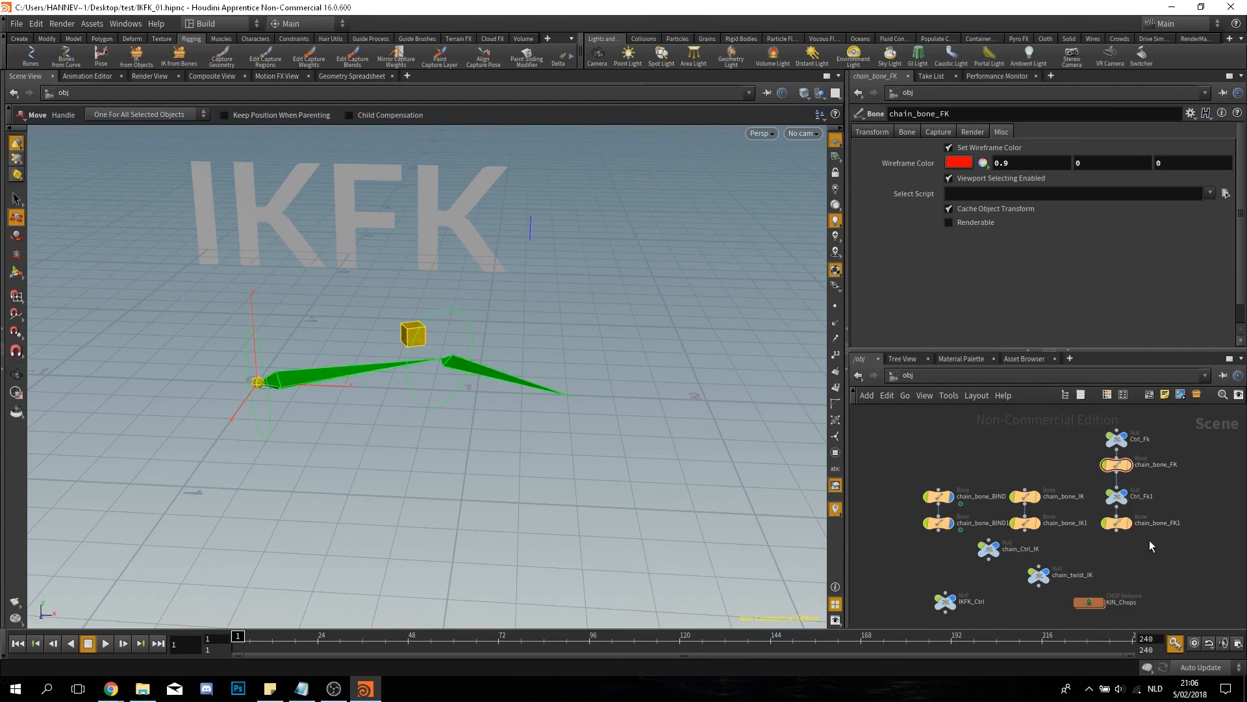
# Step: Set the IKFK parameter of the IKFK_Ctrl null to 0
pyautogui.moveTo(952, 505)
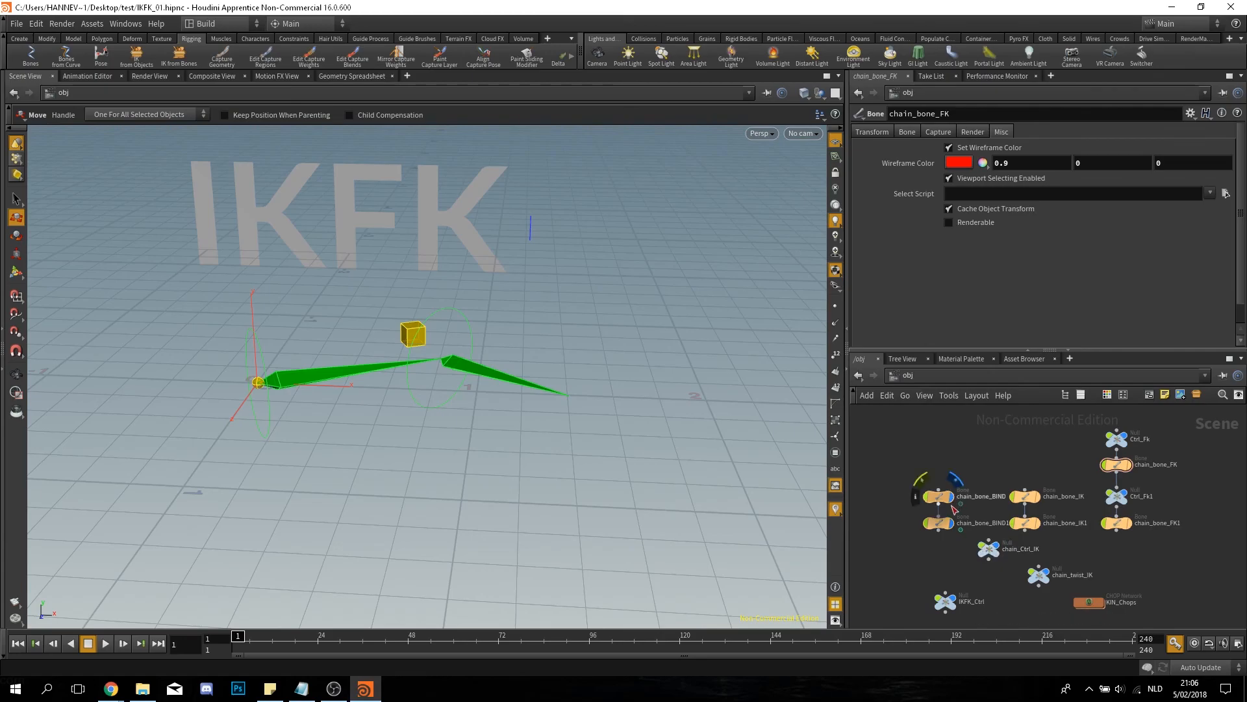
pyautogui.moveTo(947, 605)
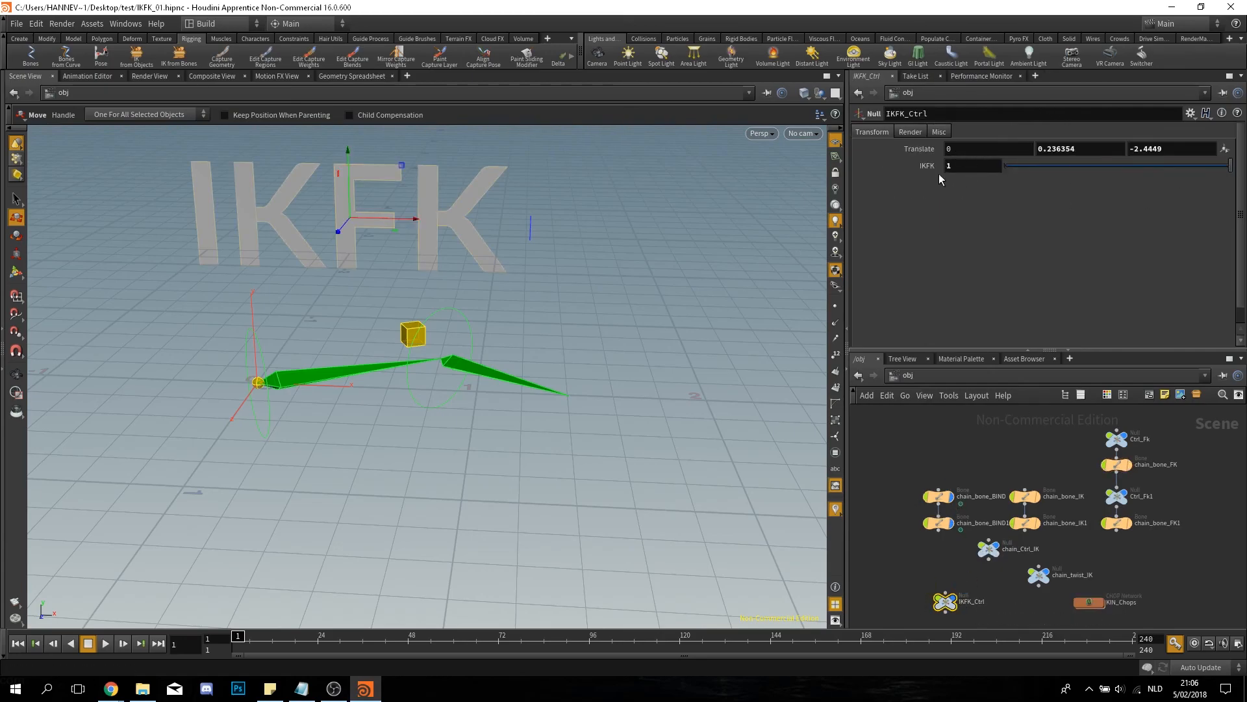
pyautogui.moveTo(1229, 168); pyautogui.dragTo(966, 165)
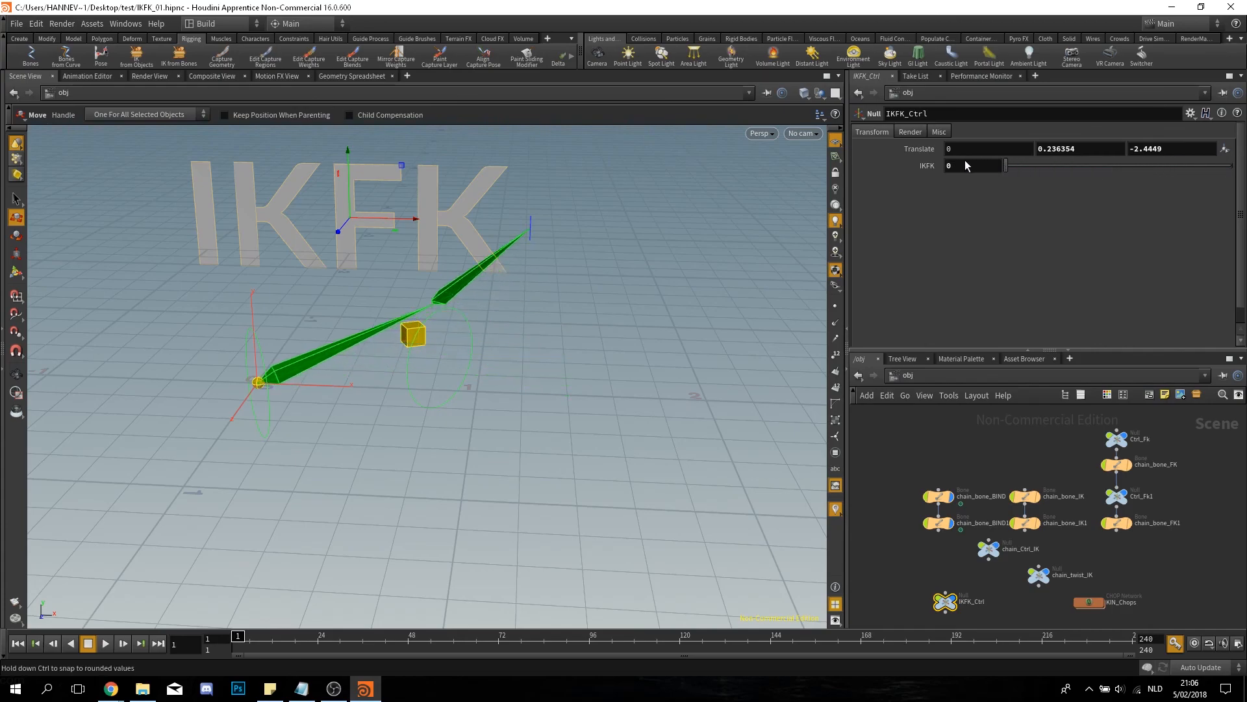
# Step: Test the IK control by moving chain_Ctrl_IK around in the XY plane, ending at about X -0.20, Y 0.64
pyautogui.click(531, 229)
pyautogui.moveTo(587, 180); pyautogui.dragTo(534, 297)
pyautogui.moveTo(583, 265); pyautogui.dragTo(585, 201)
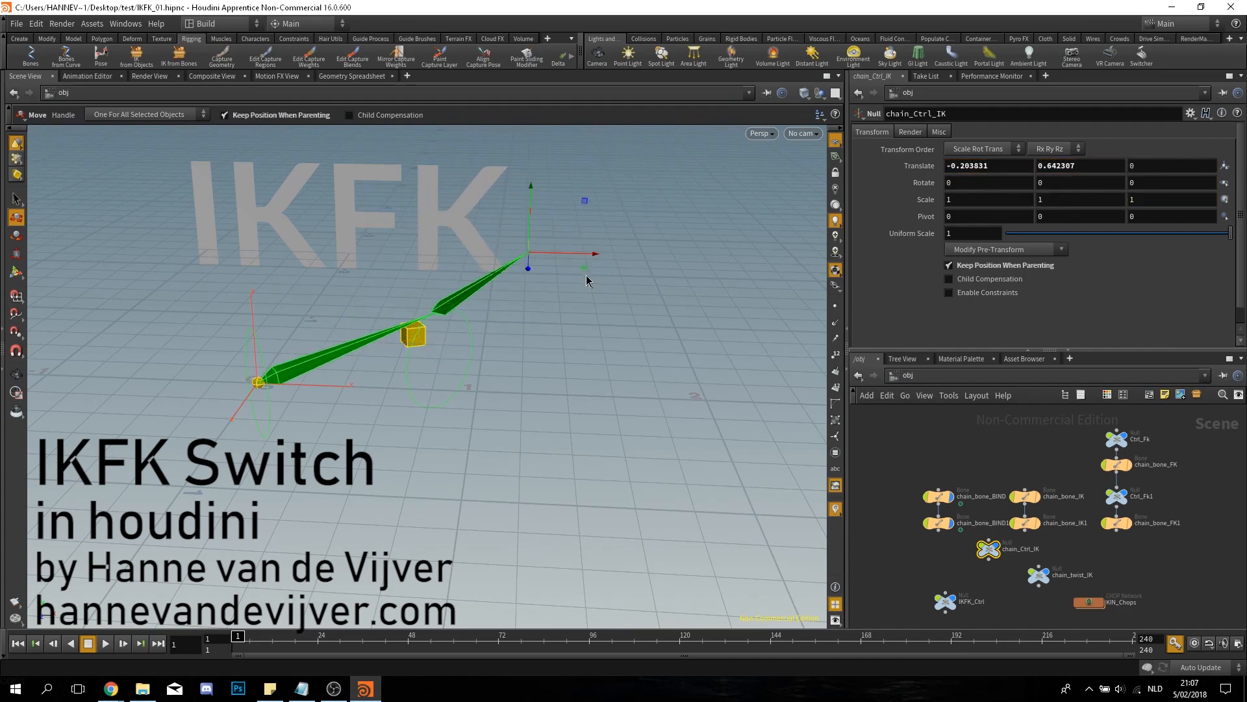